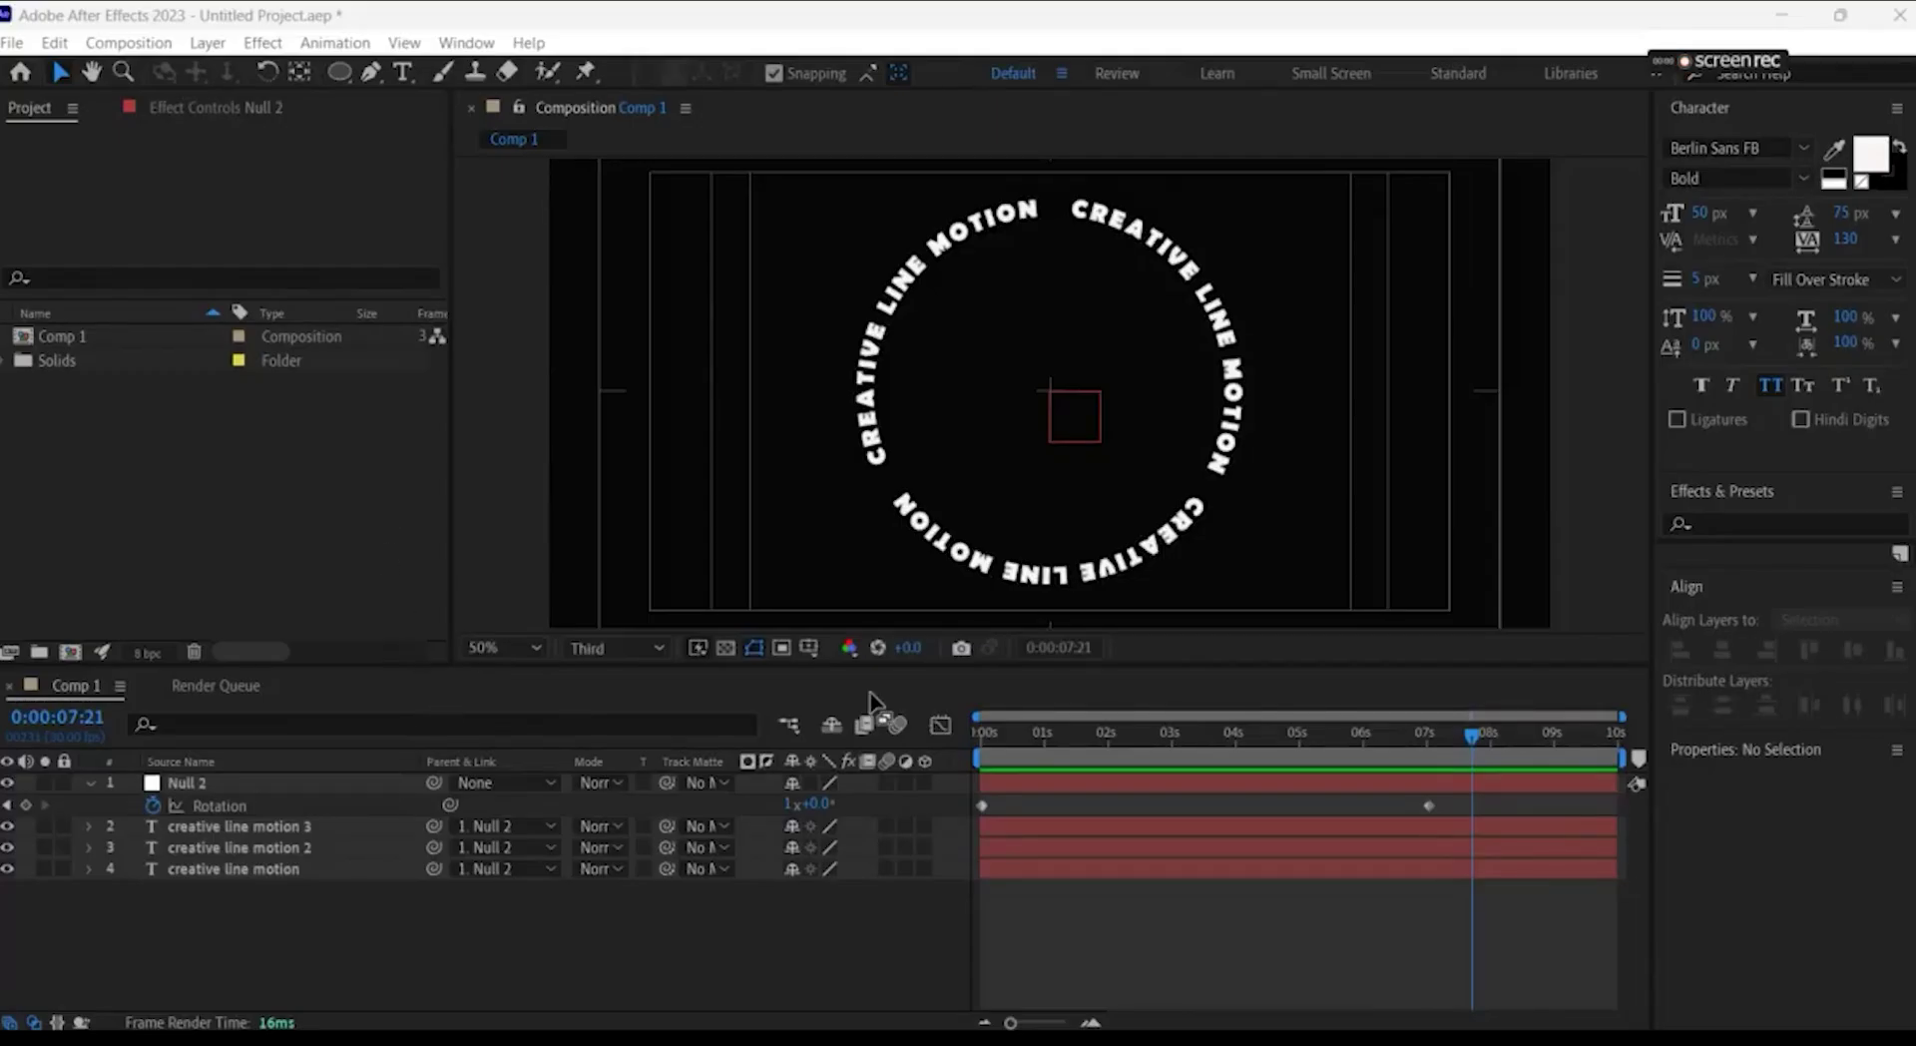
Rewind to frame 0 and preview the finished rotating circular text animation
{"action": "left_click", "coordinate": [982, 742]}
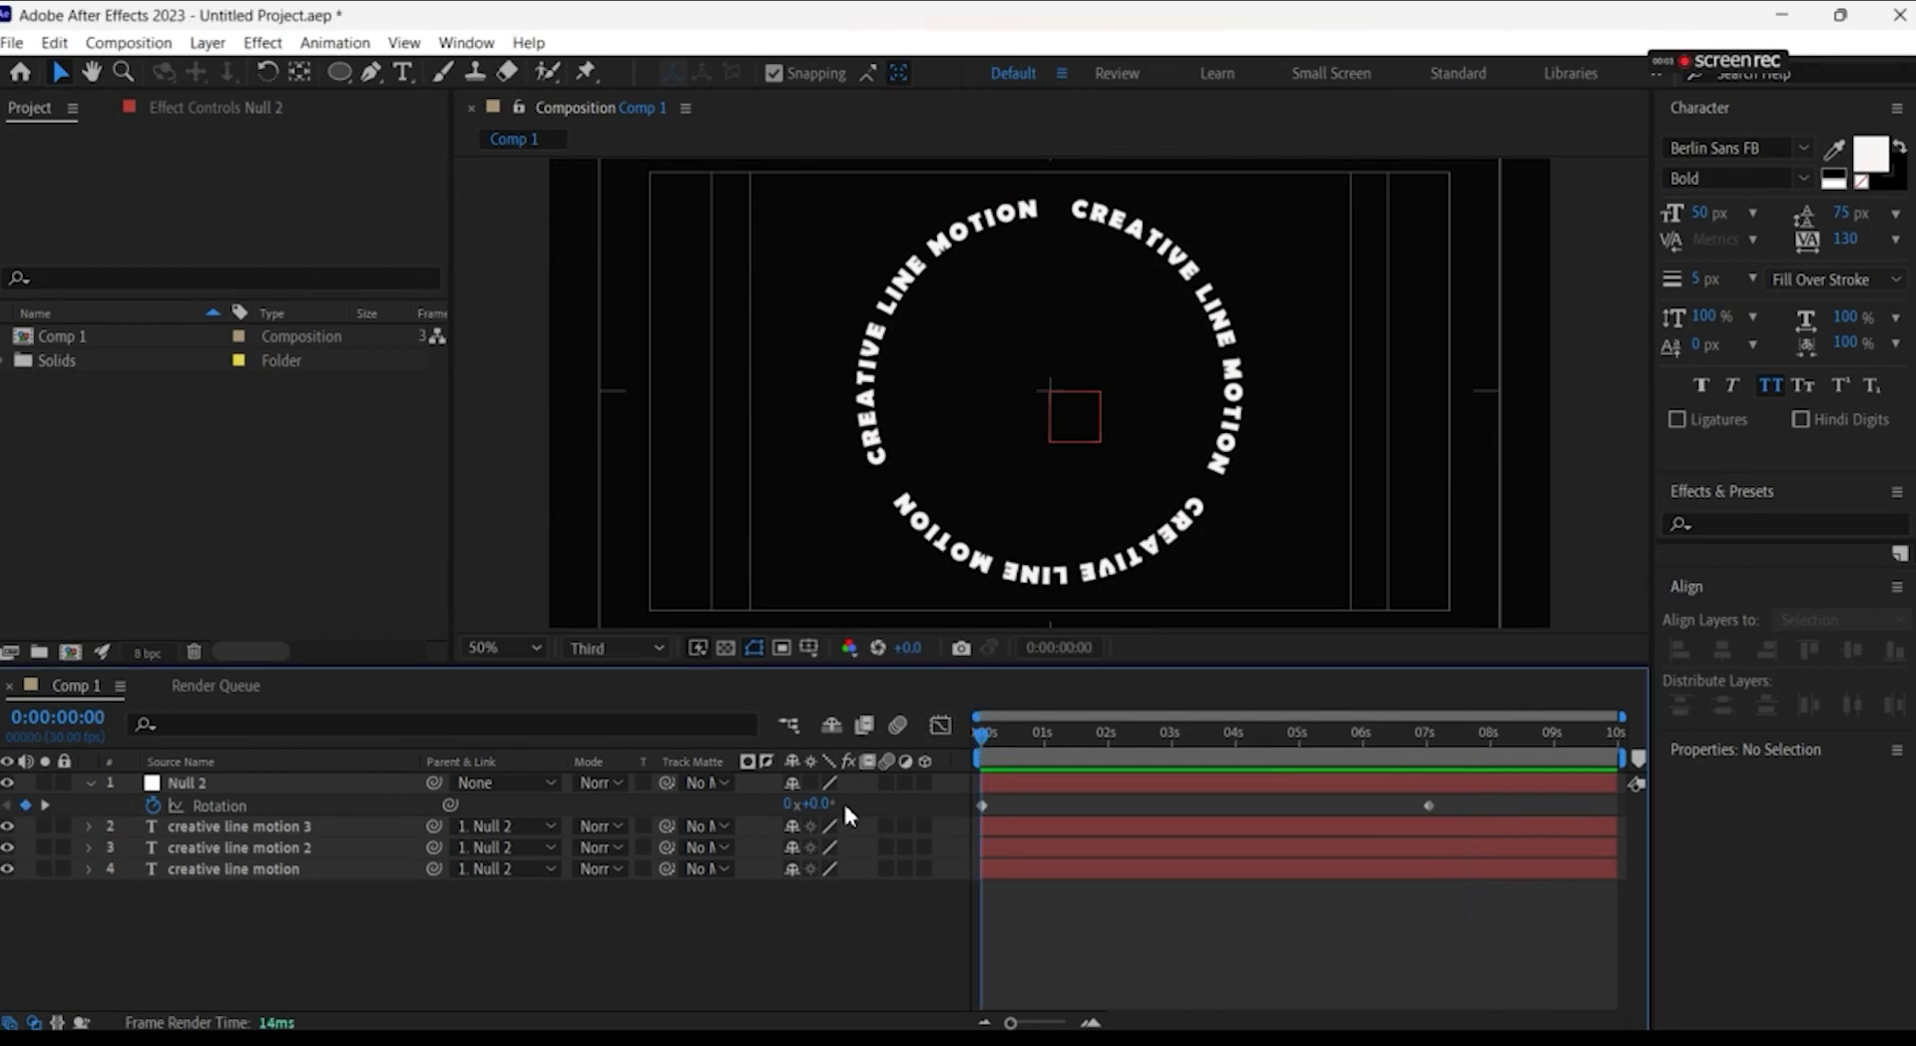
{"action": "key", "text": "space"}
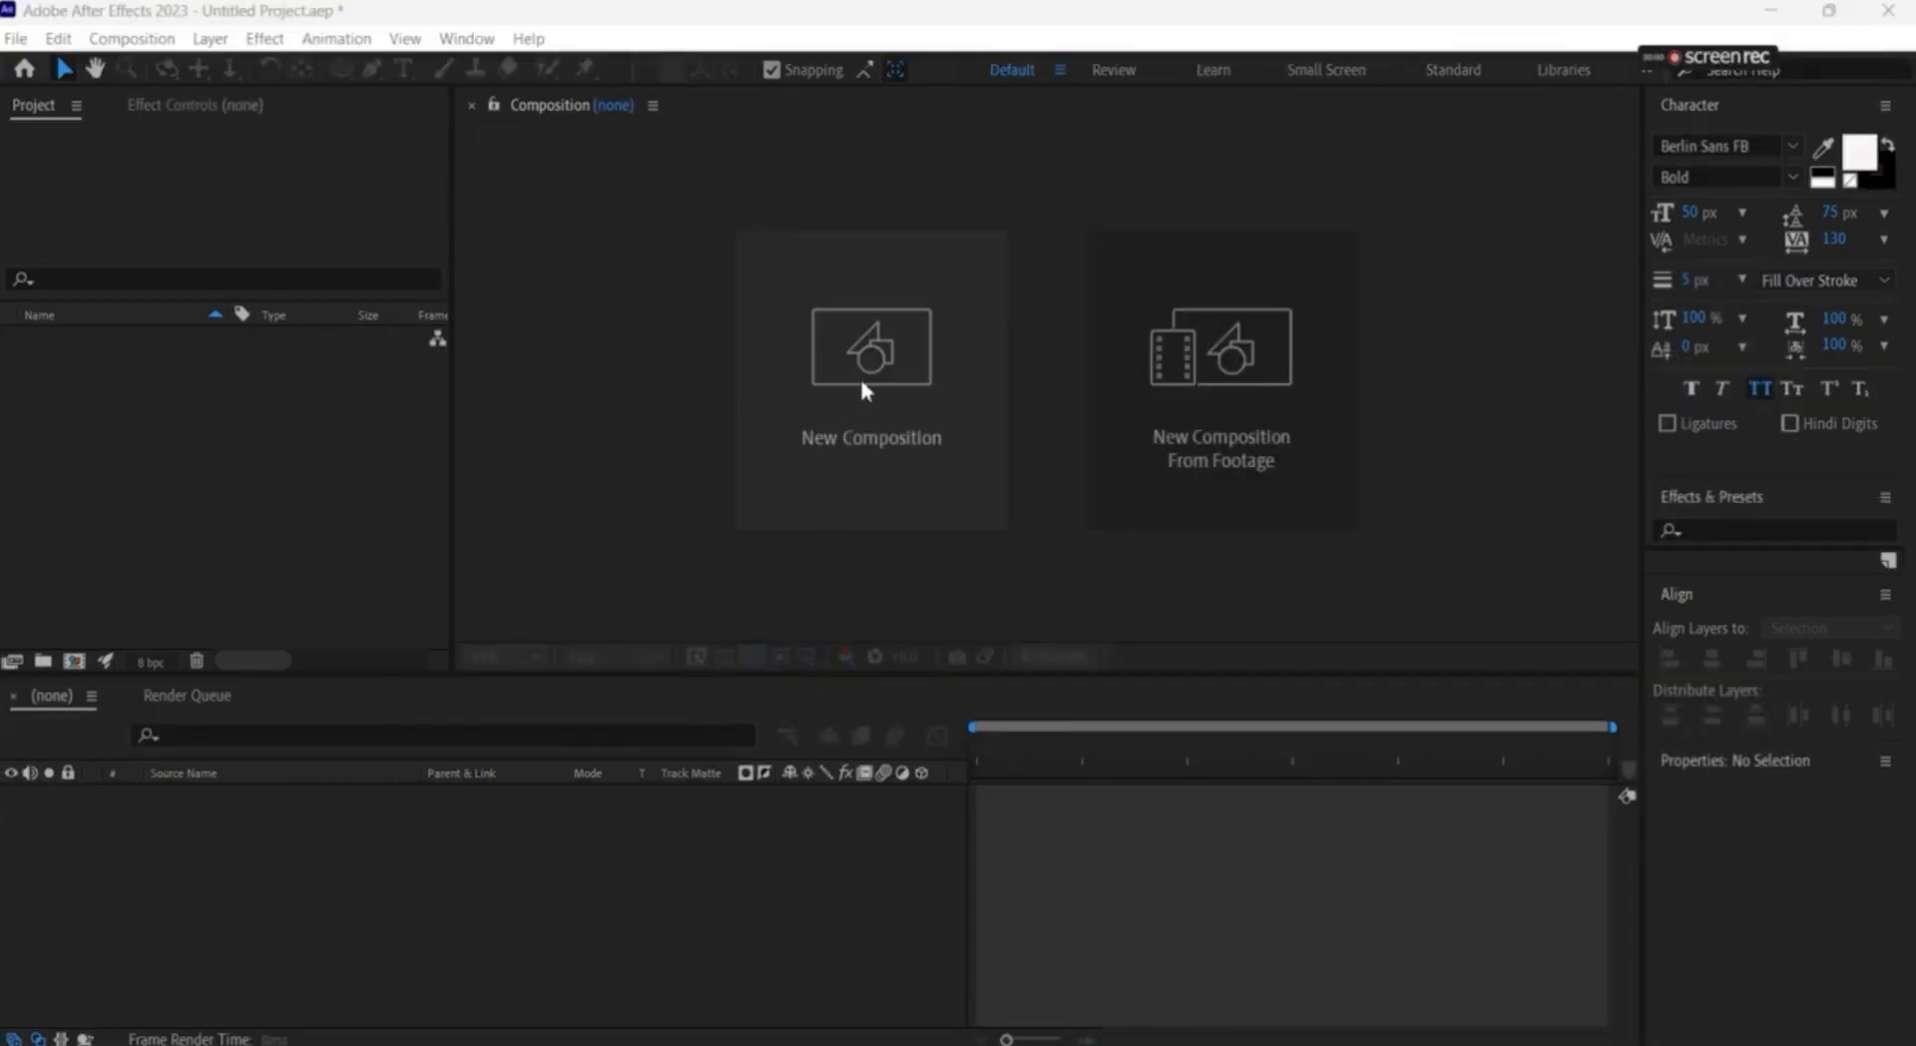
Create a composition named 'Cirle' at 1980×1080, 30 fps, 10 seconds long
{"action": "left_click", "coordinate": [861, 383]}
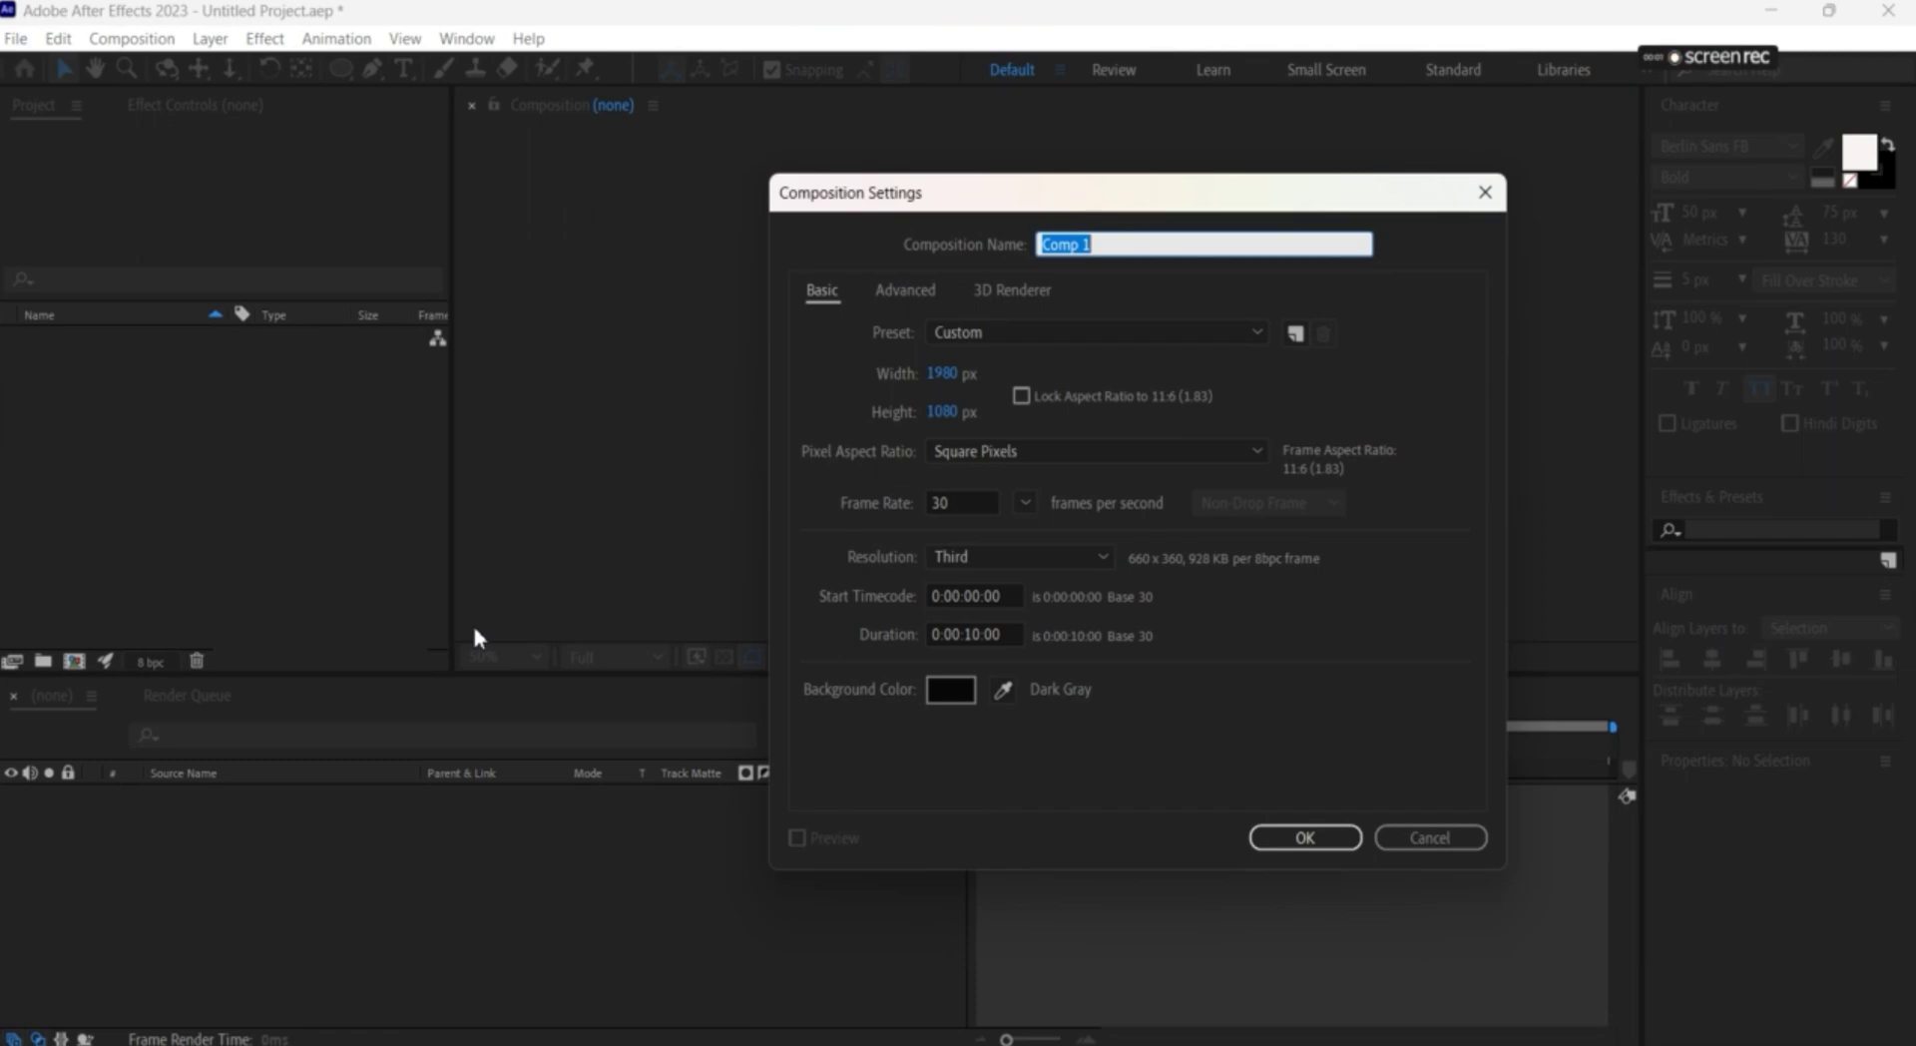
{"action": "type", "text": "Cirle"}
{"action": "left_click", "coordinate": [1304, 837]}
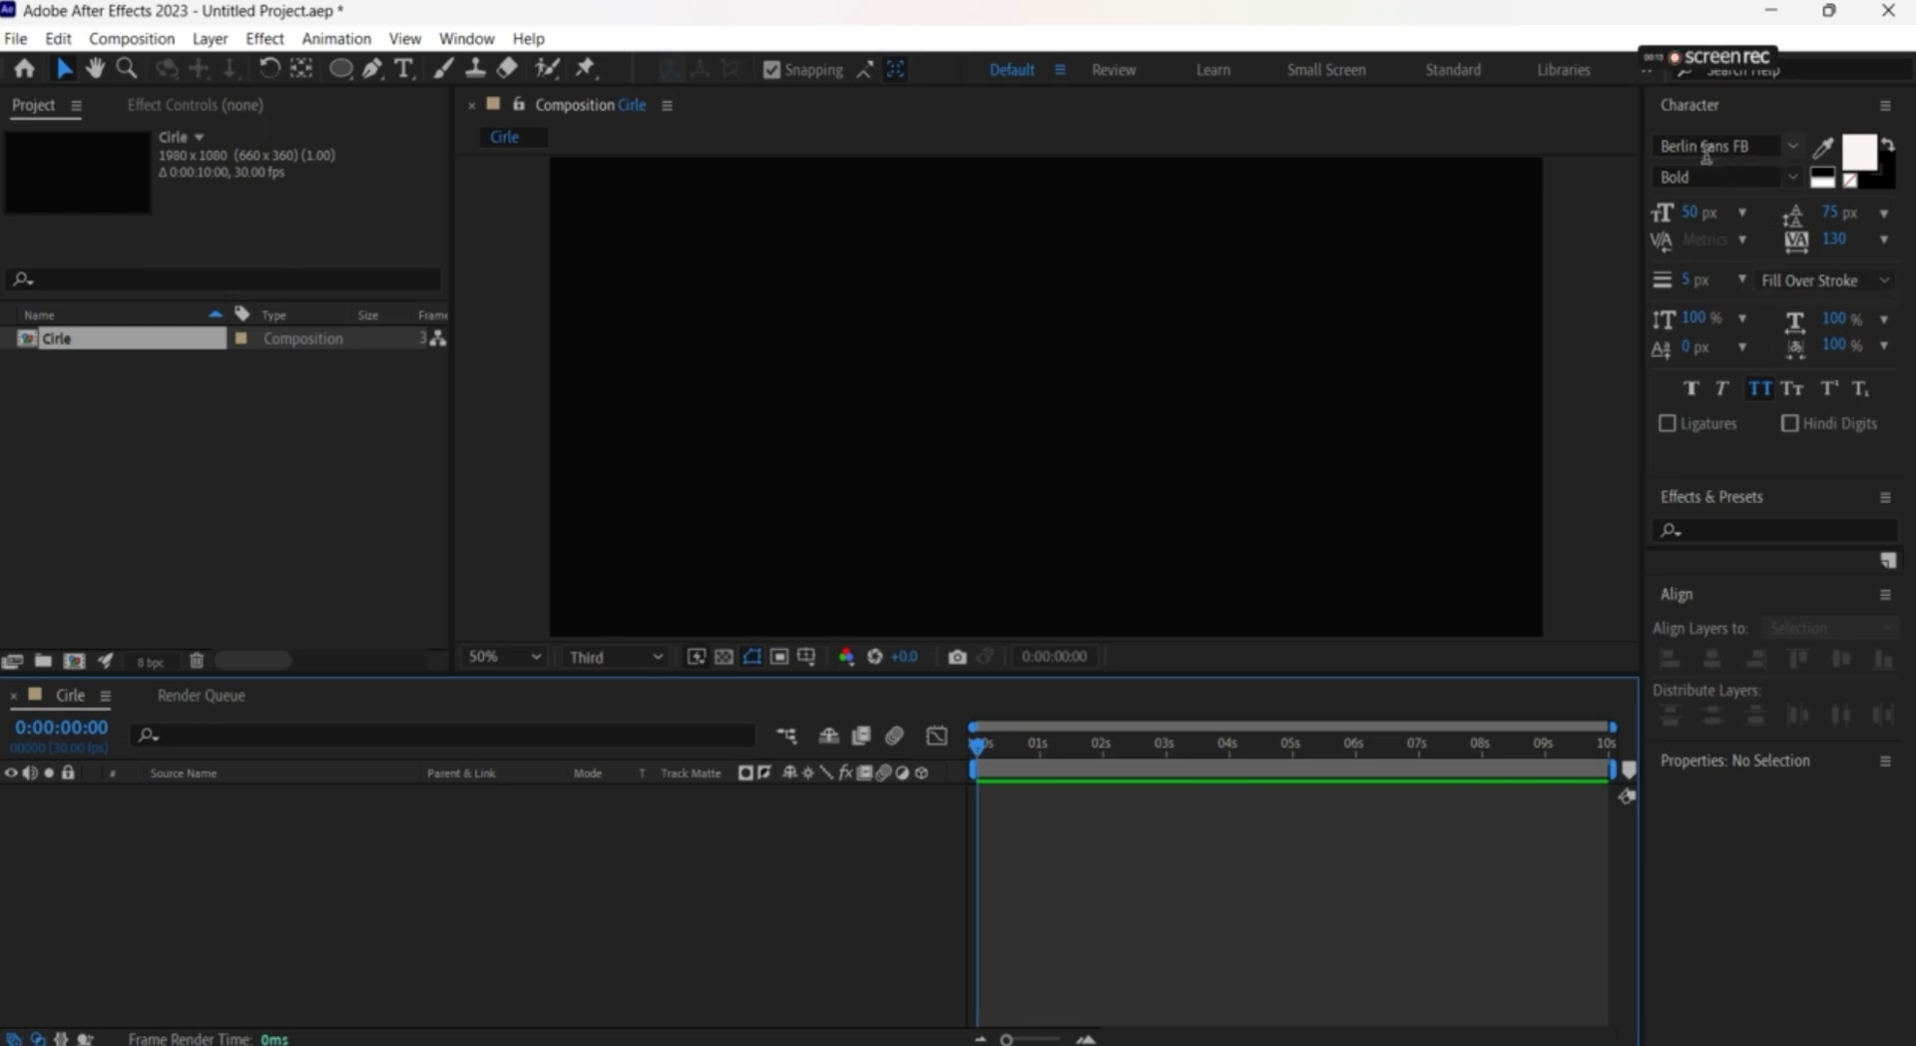
Add a new text layer reading 'crativie line motion' in bold Berlin Sans FB
{"action": "right_click", "coordinate": [435, 856]}
{"action": "mouse_move", "coordinate": [535, 555]}
{"action": "left_click", "coordinate": [793, 593]}
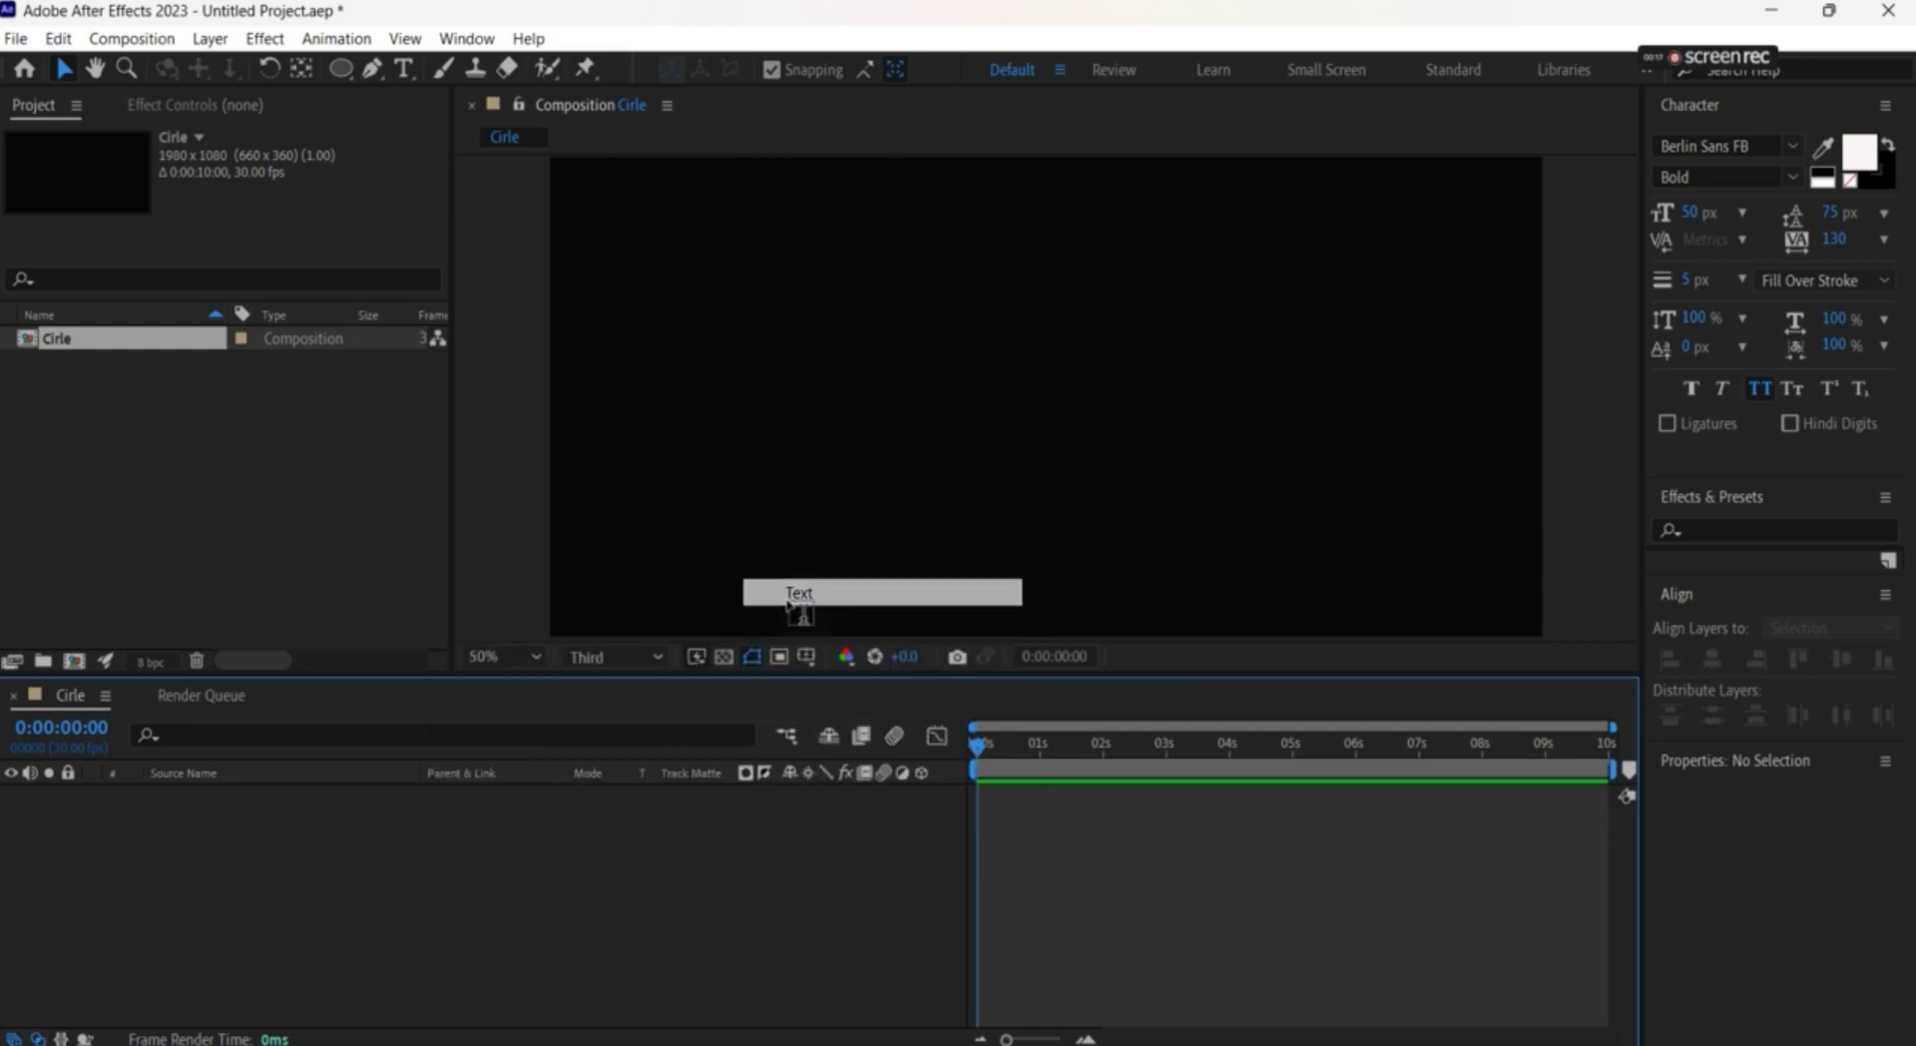
{"action": "type", "text": "cra"}
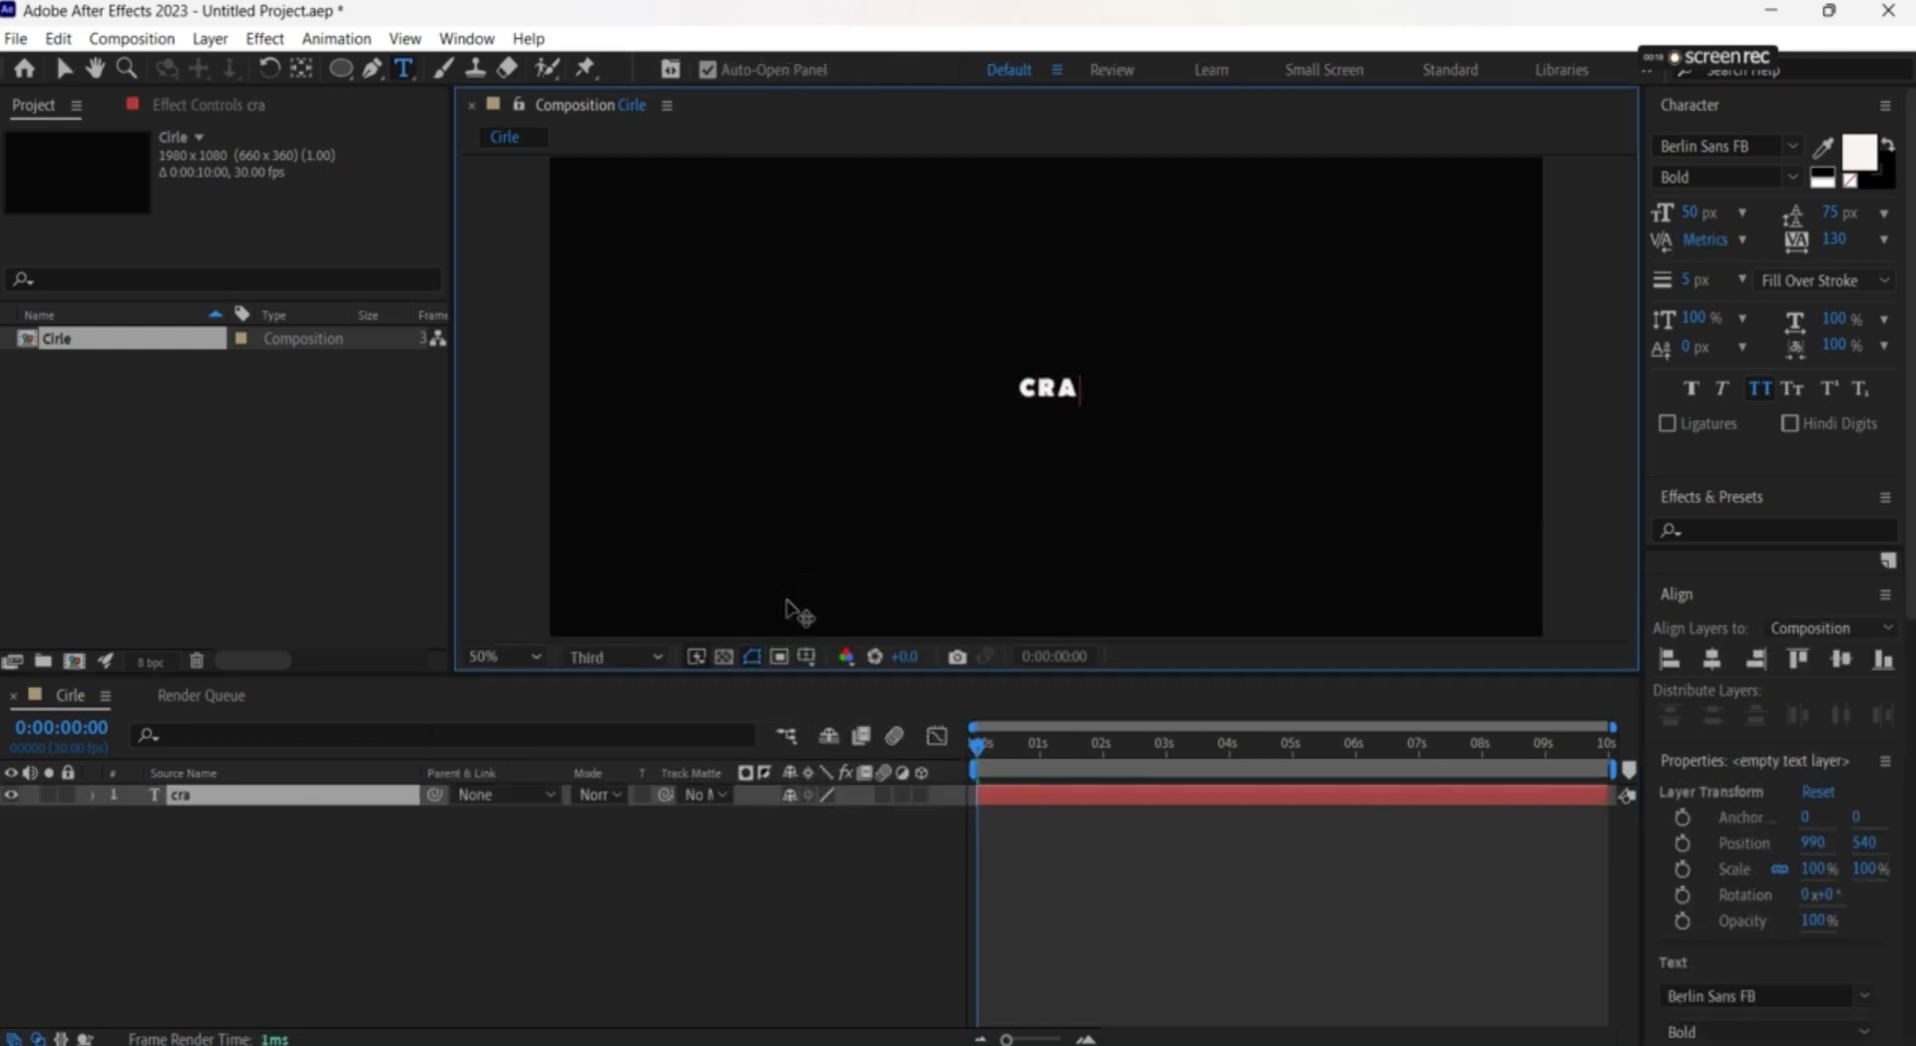
{"action": "type", "text": "tivie line "}
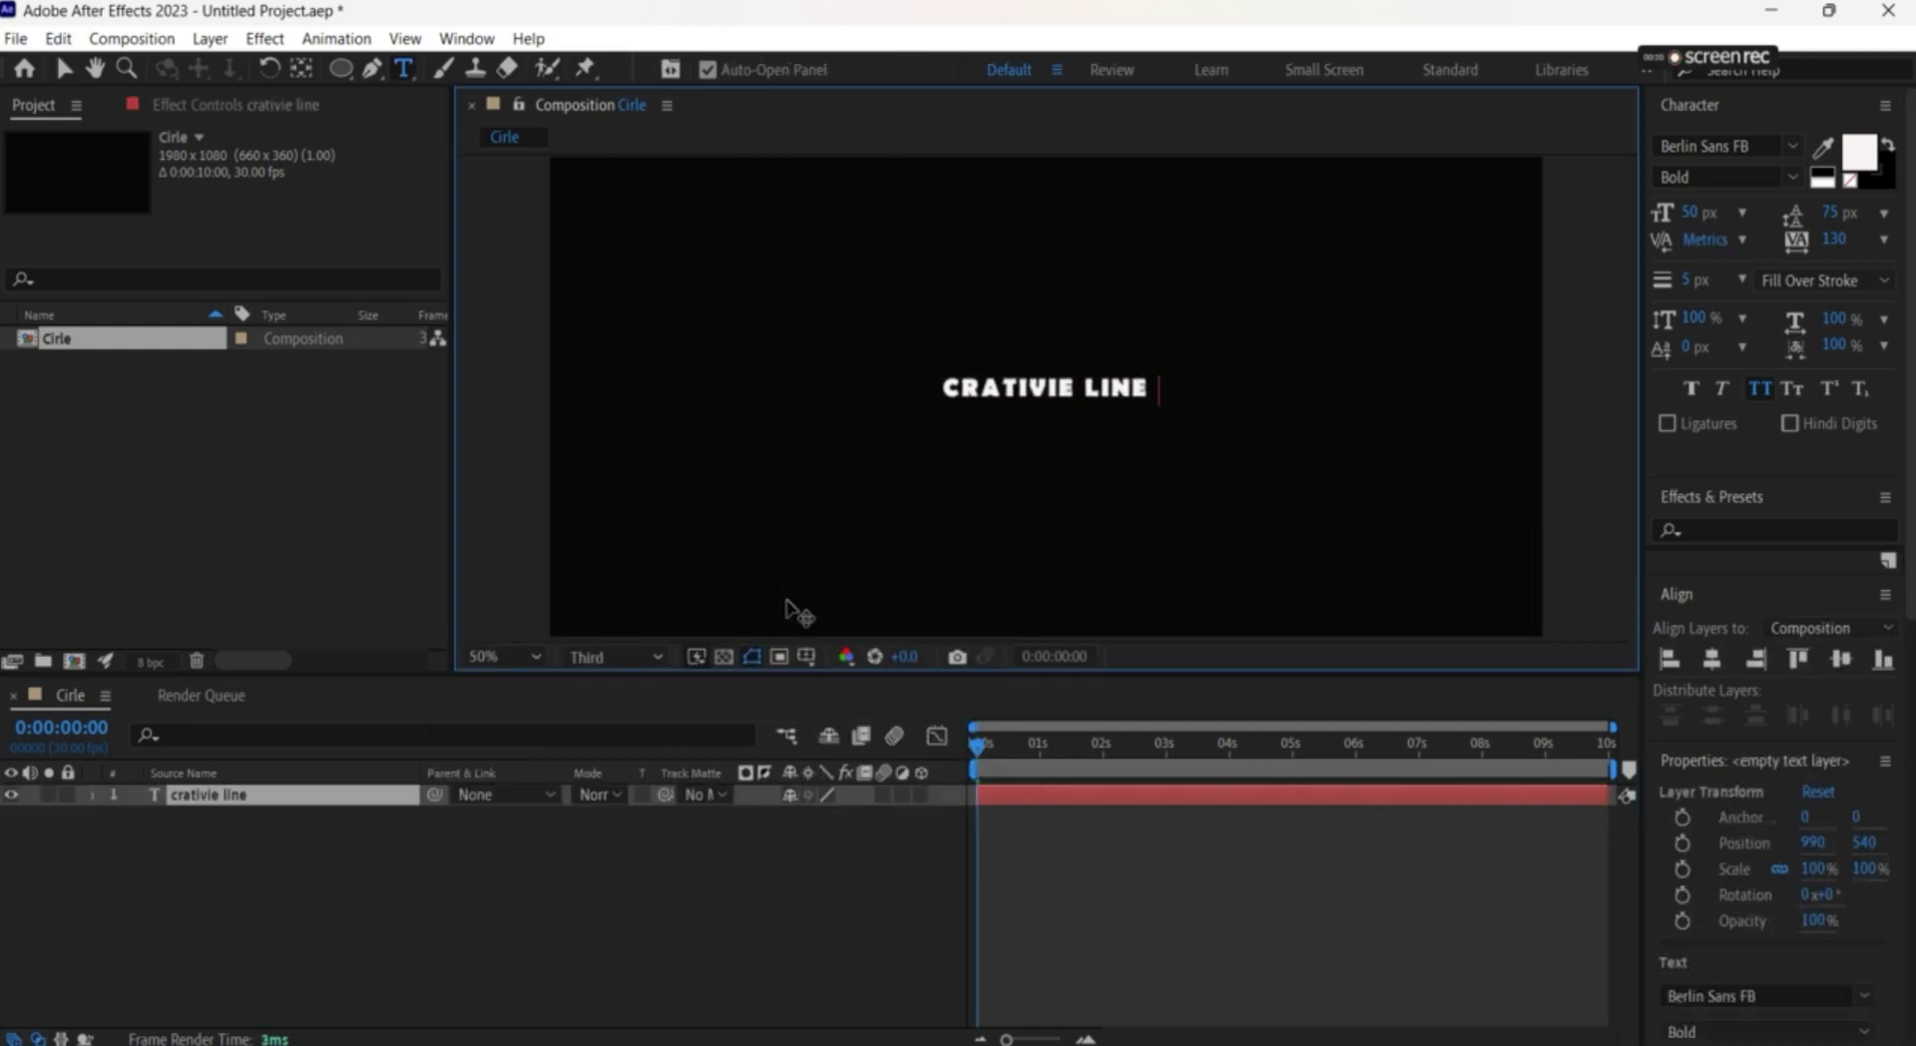
{"action": "type", "text": "motion"}
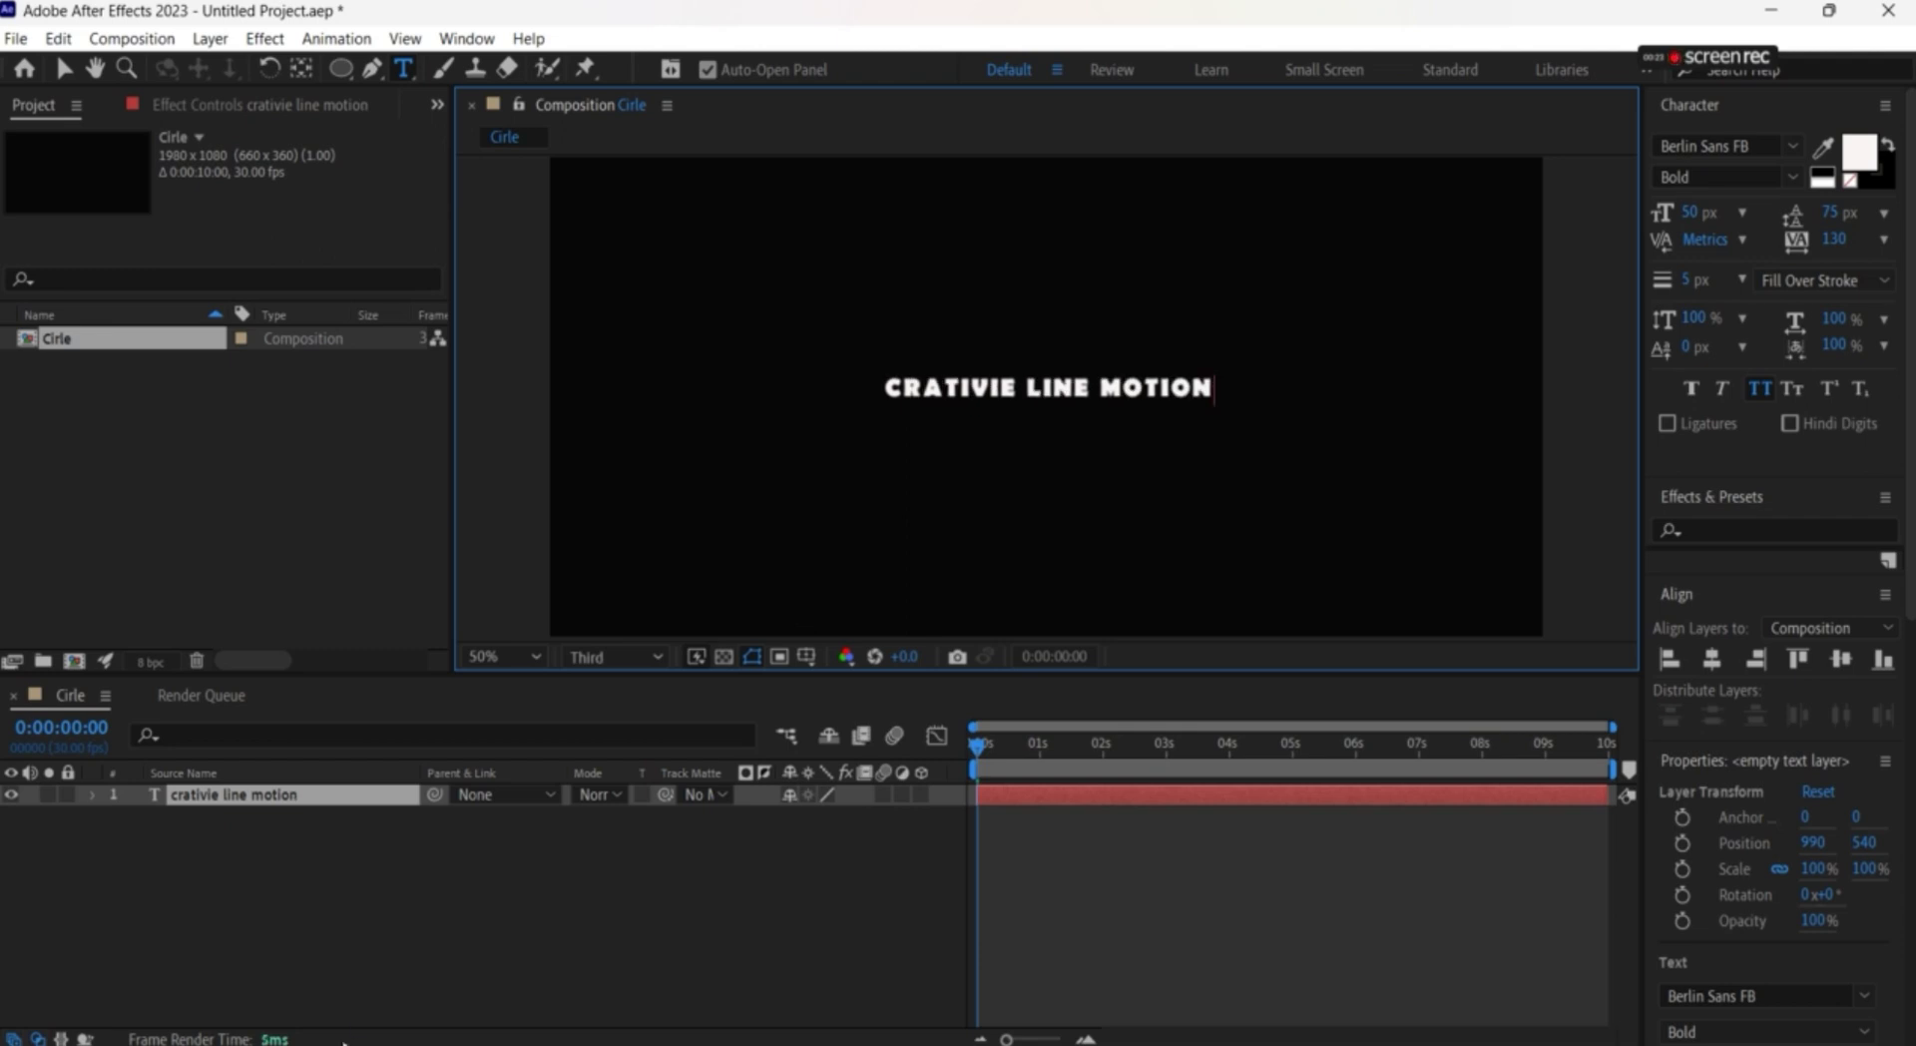
{"action": "left_click", "coordinate": [469, 928]}
Select the text layer and centre its anchor point on the text (anchor 3.2, -17.1)
{"action": "left_click", "coordinate": [424, 864]}
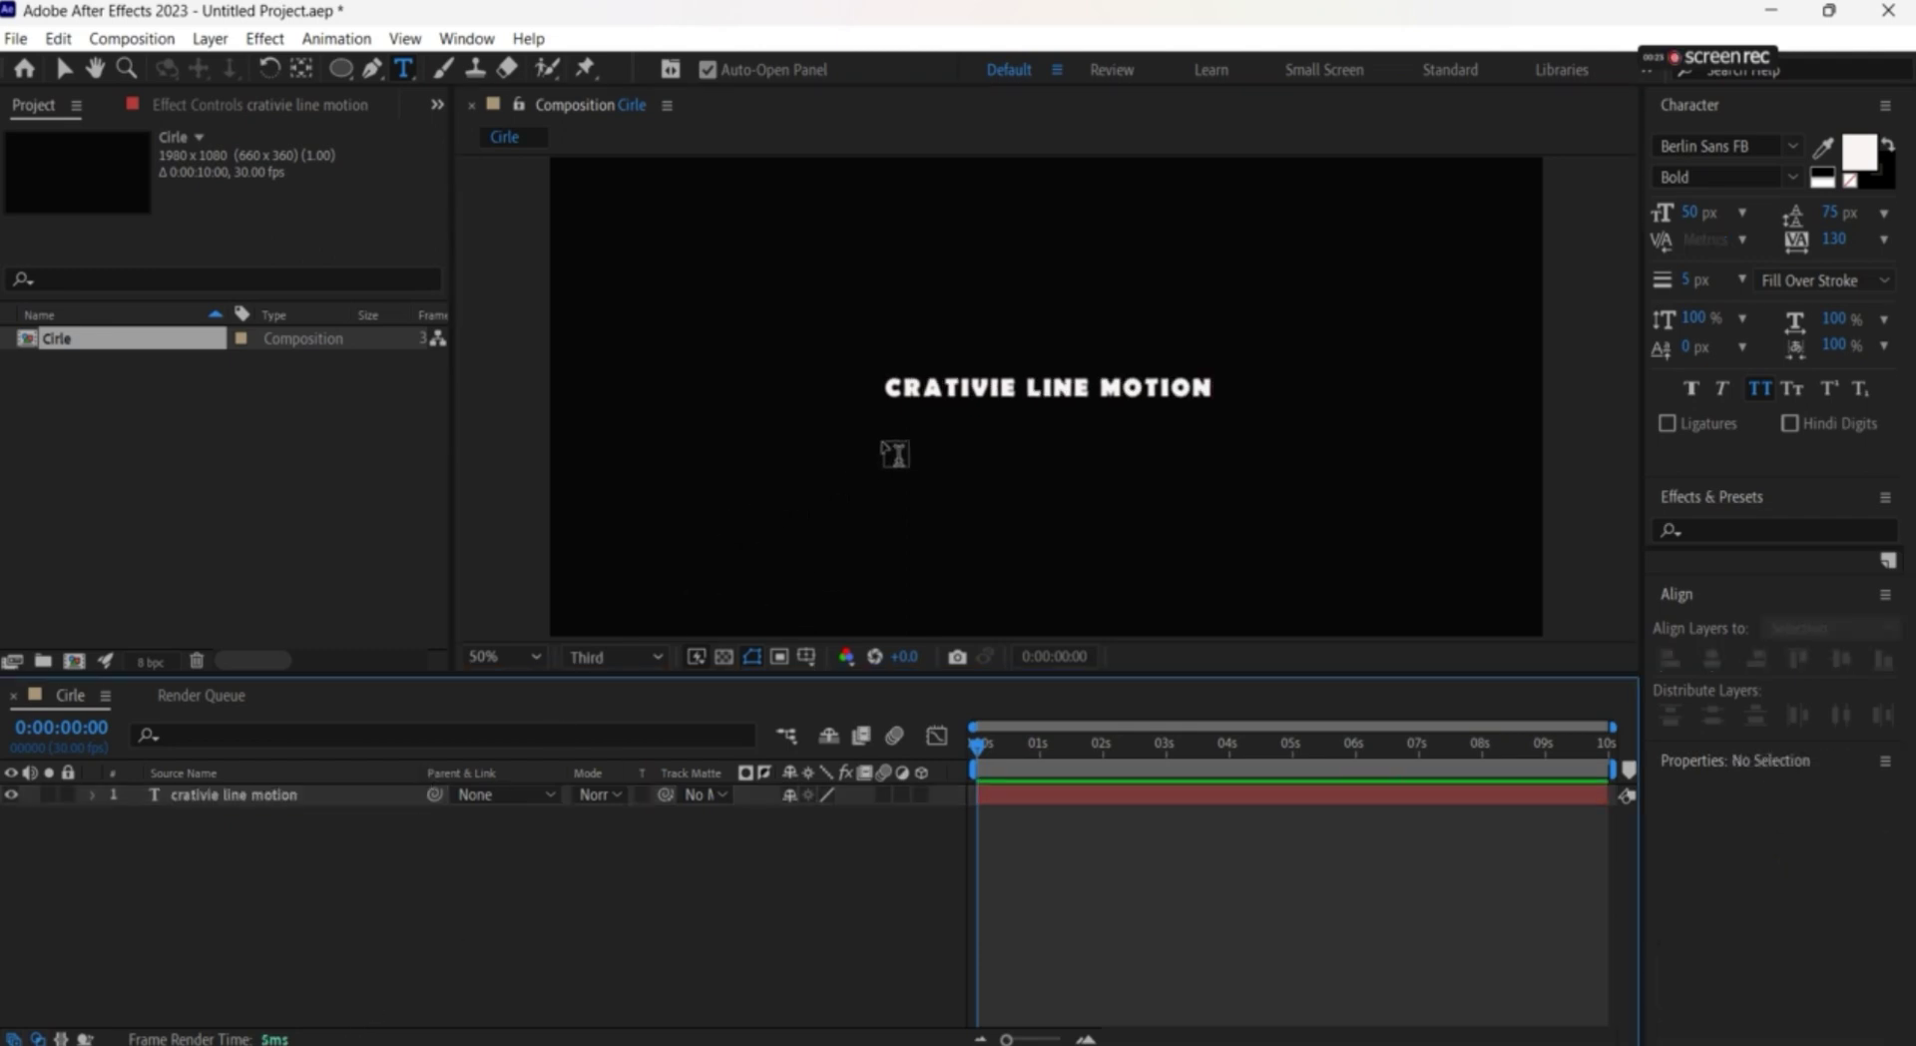
{"action": "left_click", "coordinate": [64, 68]}
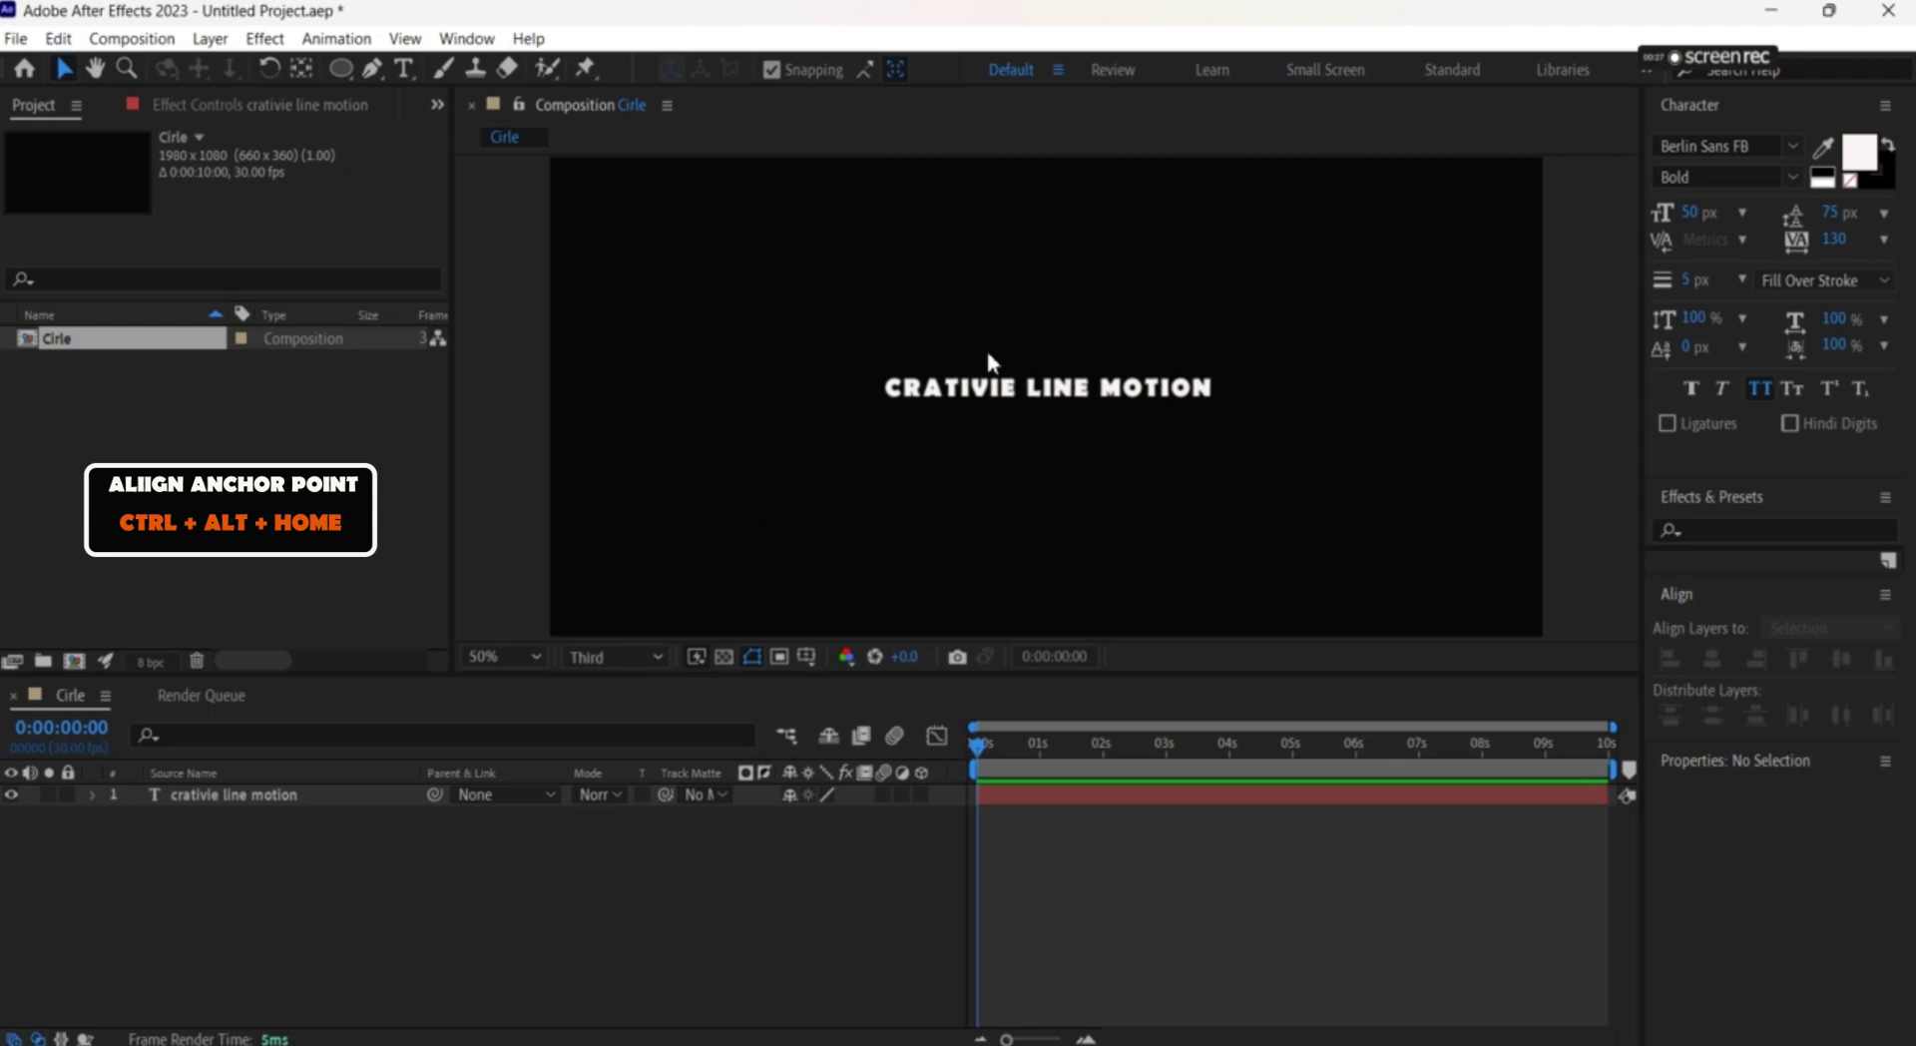
{"action": "left_click", "coordinate": [1001, 385]}
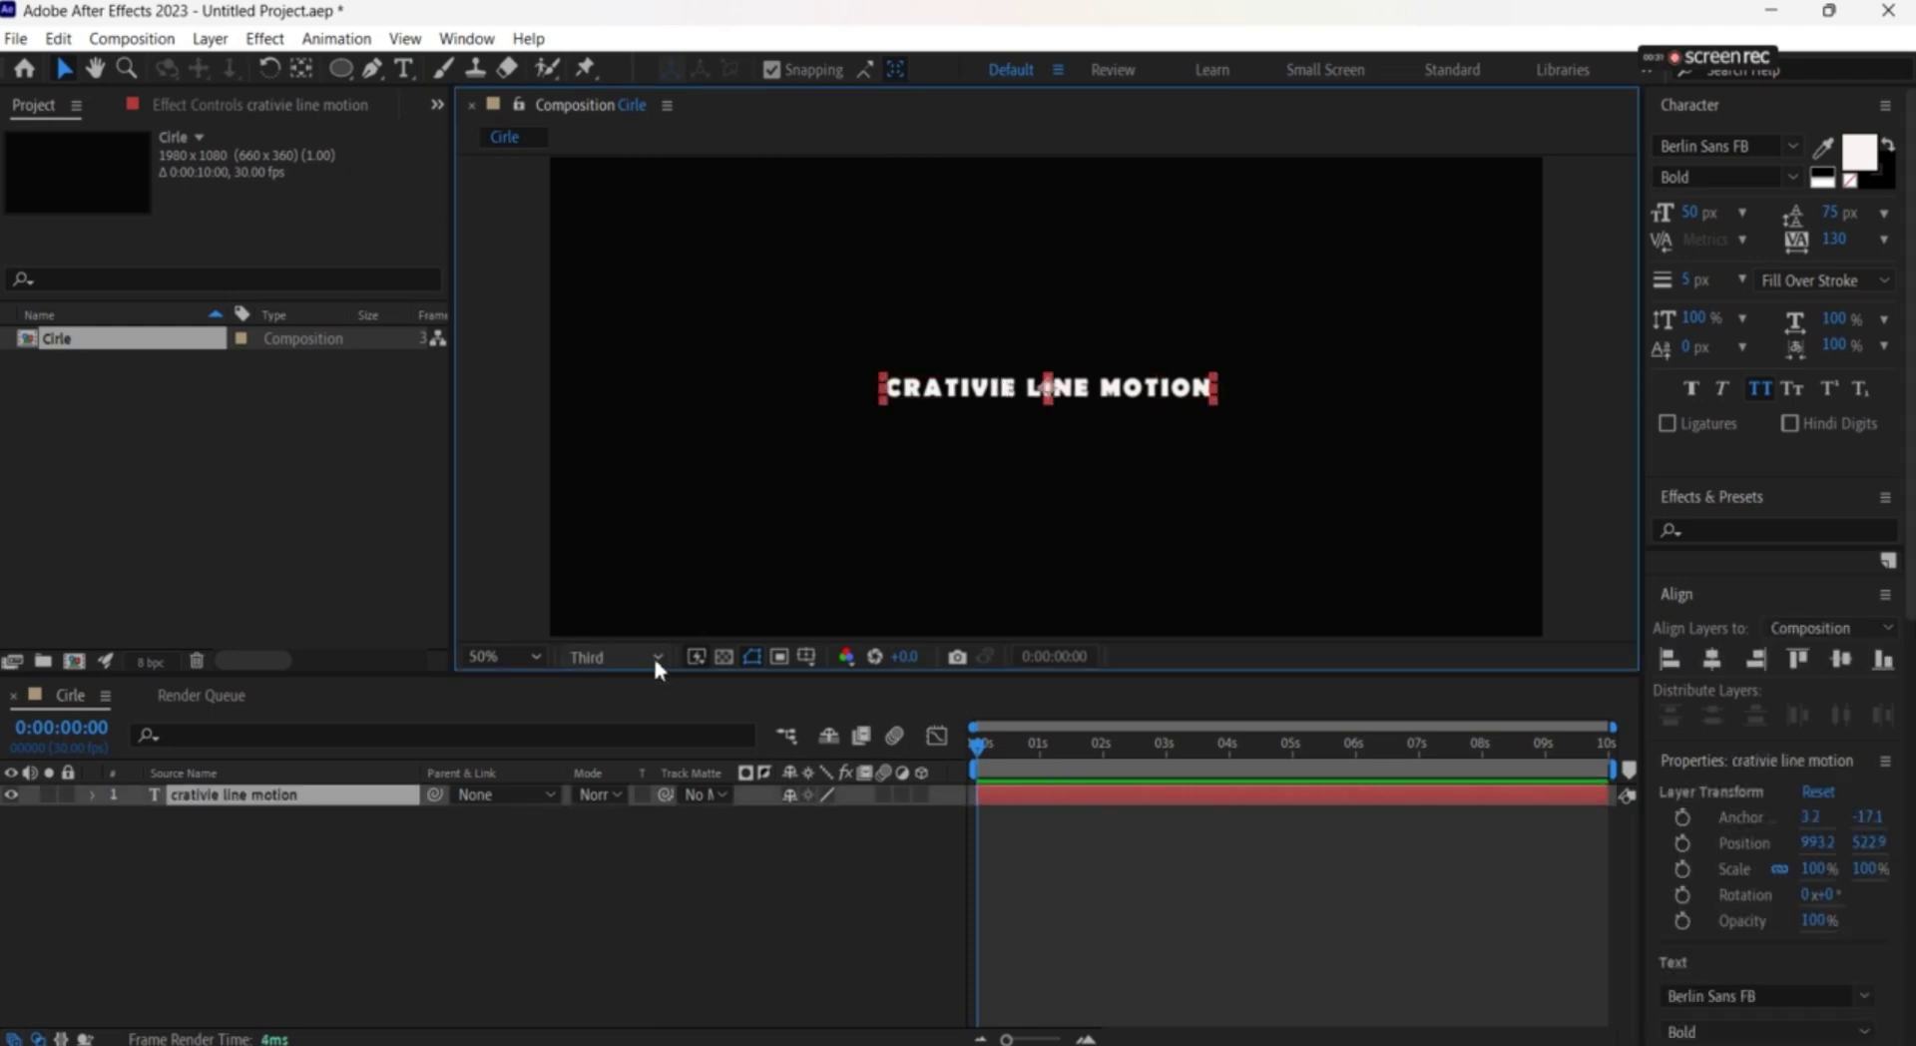
{"action": "left_click", "coordinate": [604, 842]}
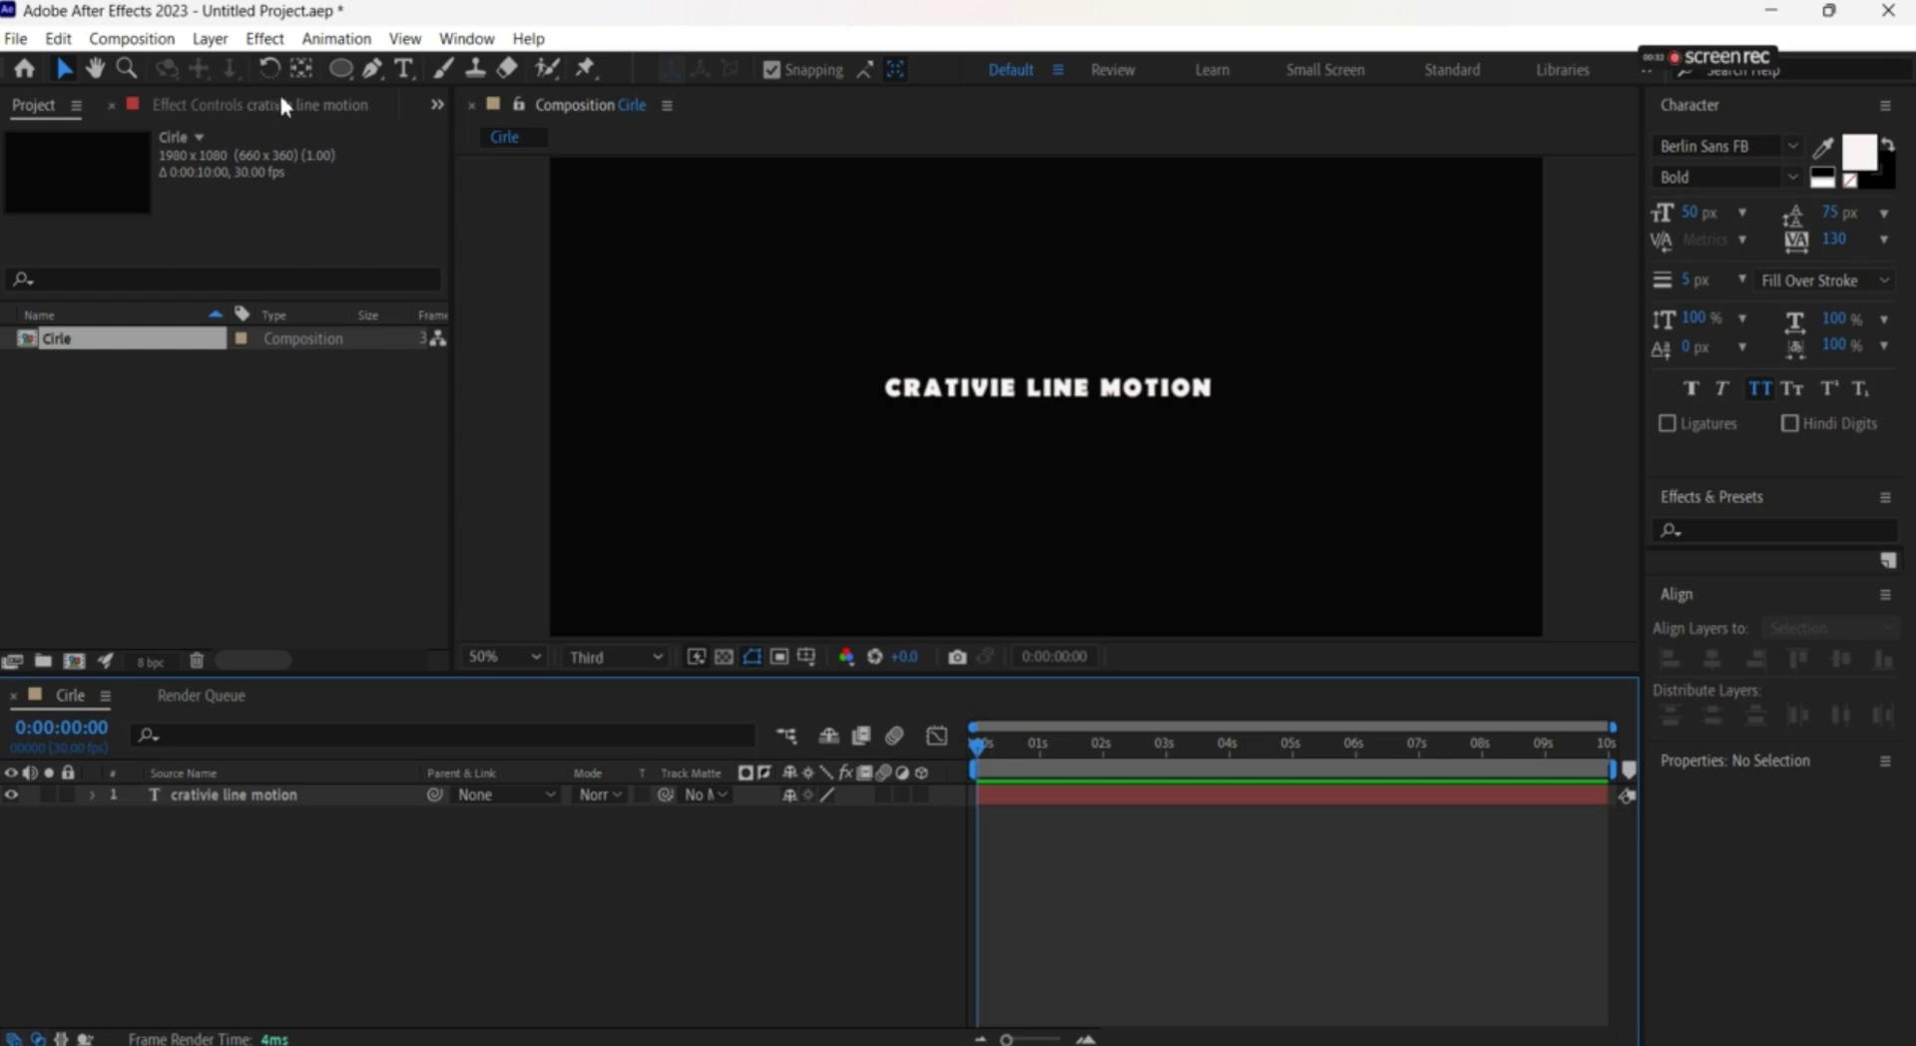
{"action": "left_click", "coordinate": [269, 799]}
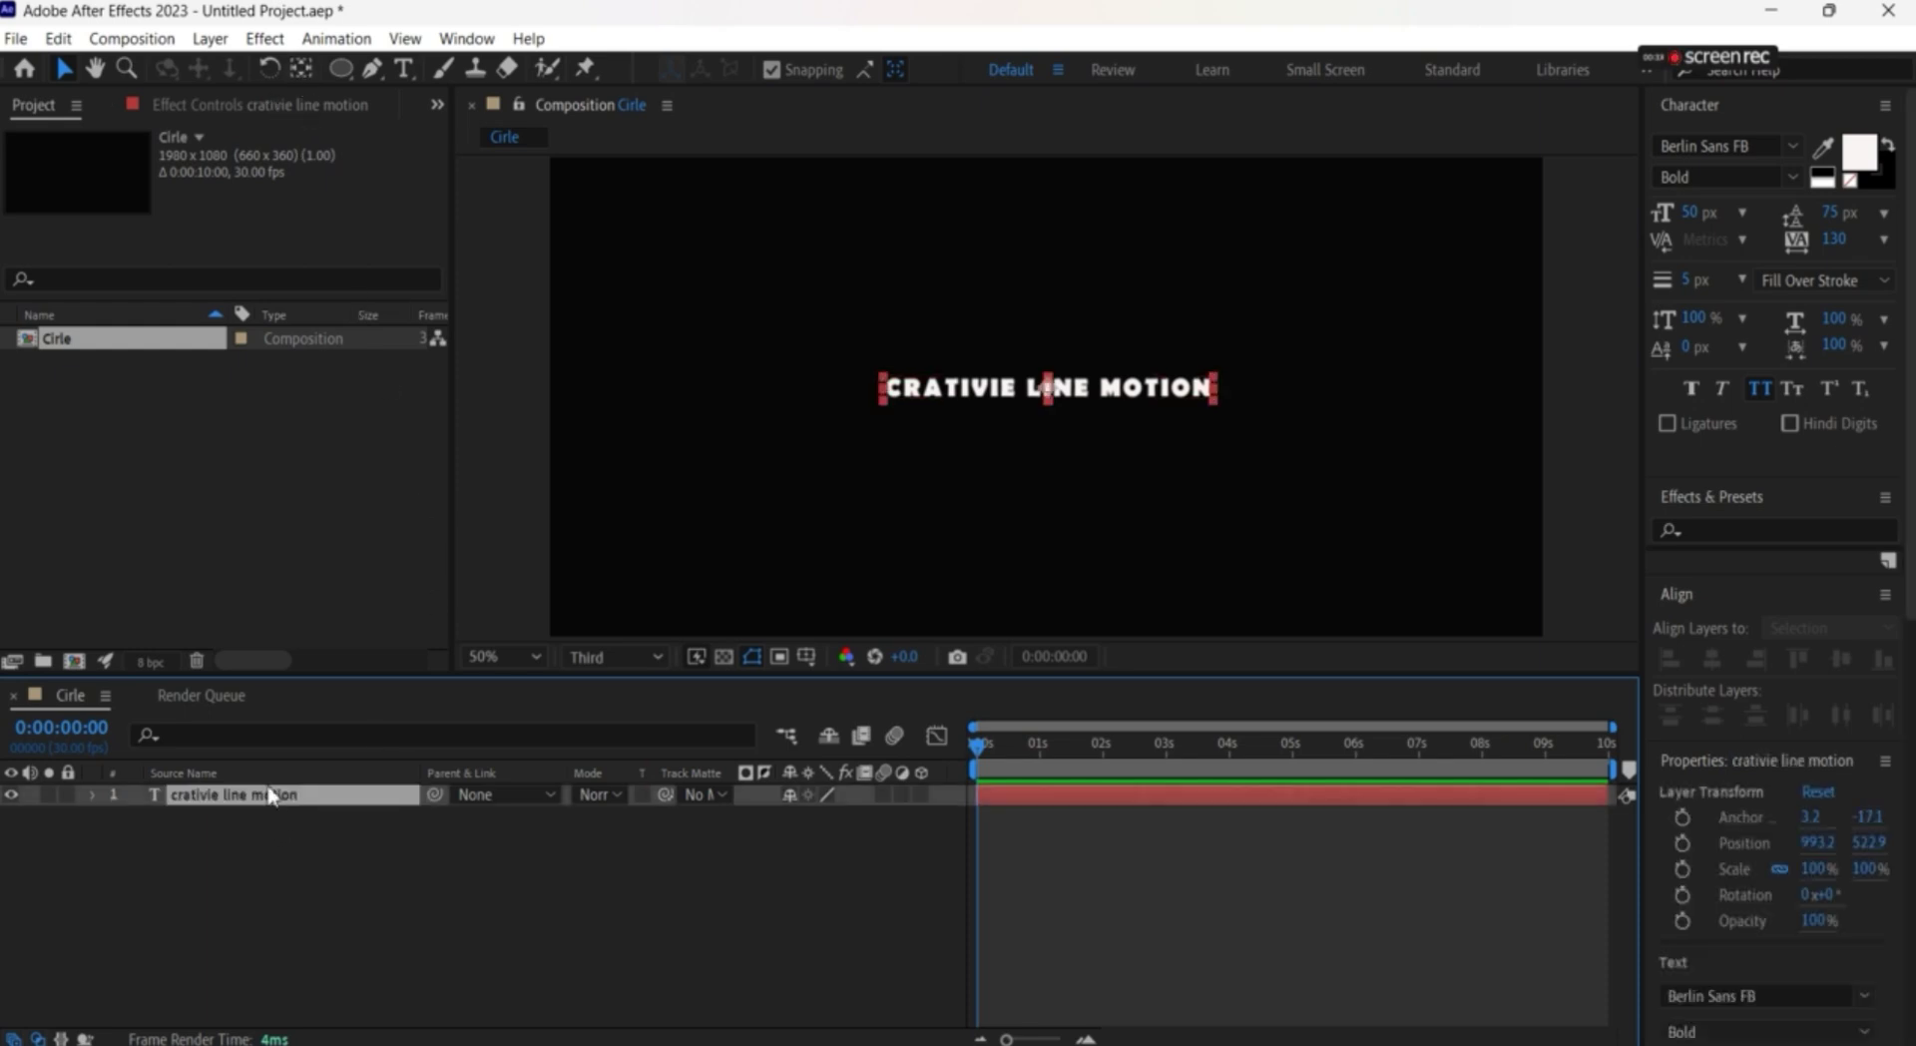
Draw a circular Mask 1 around the text with the Ellipse tool
{"action": "left_click", "coordinate": [342, 68]}
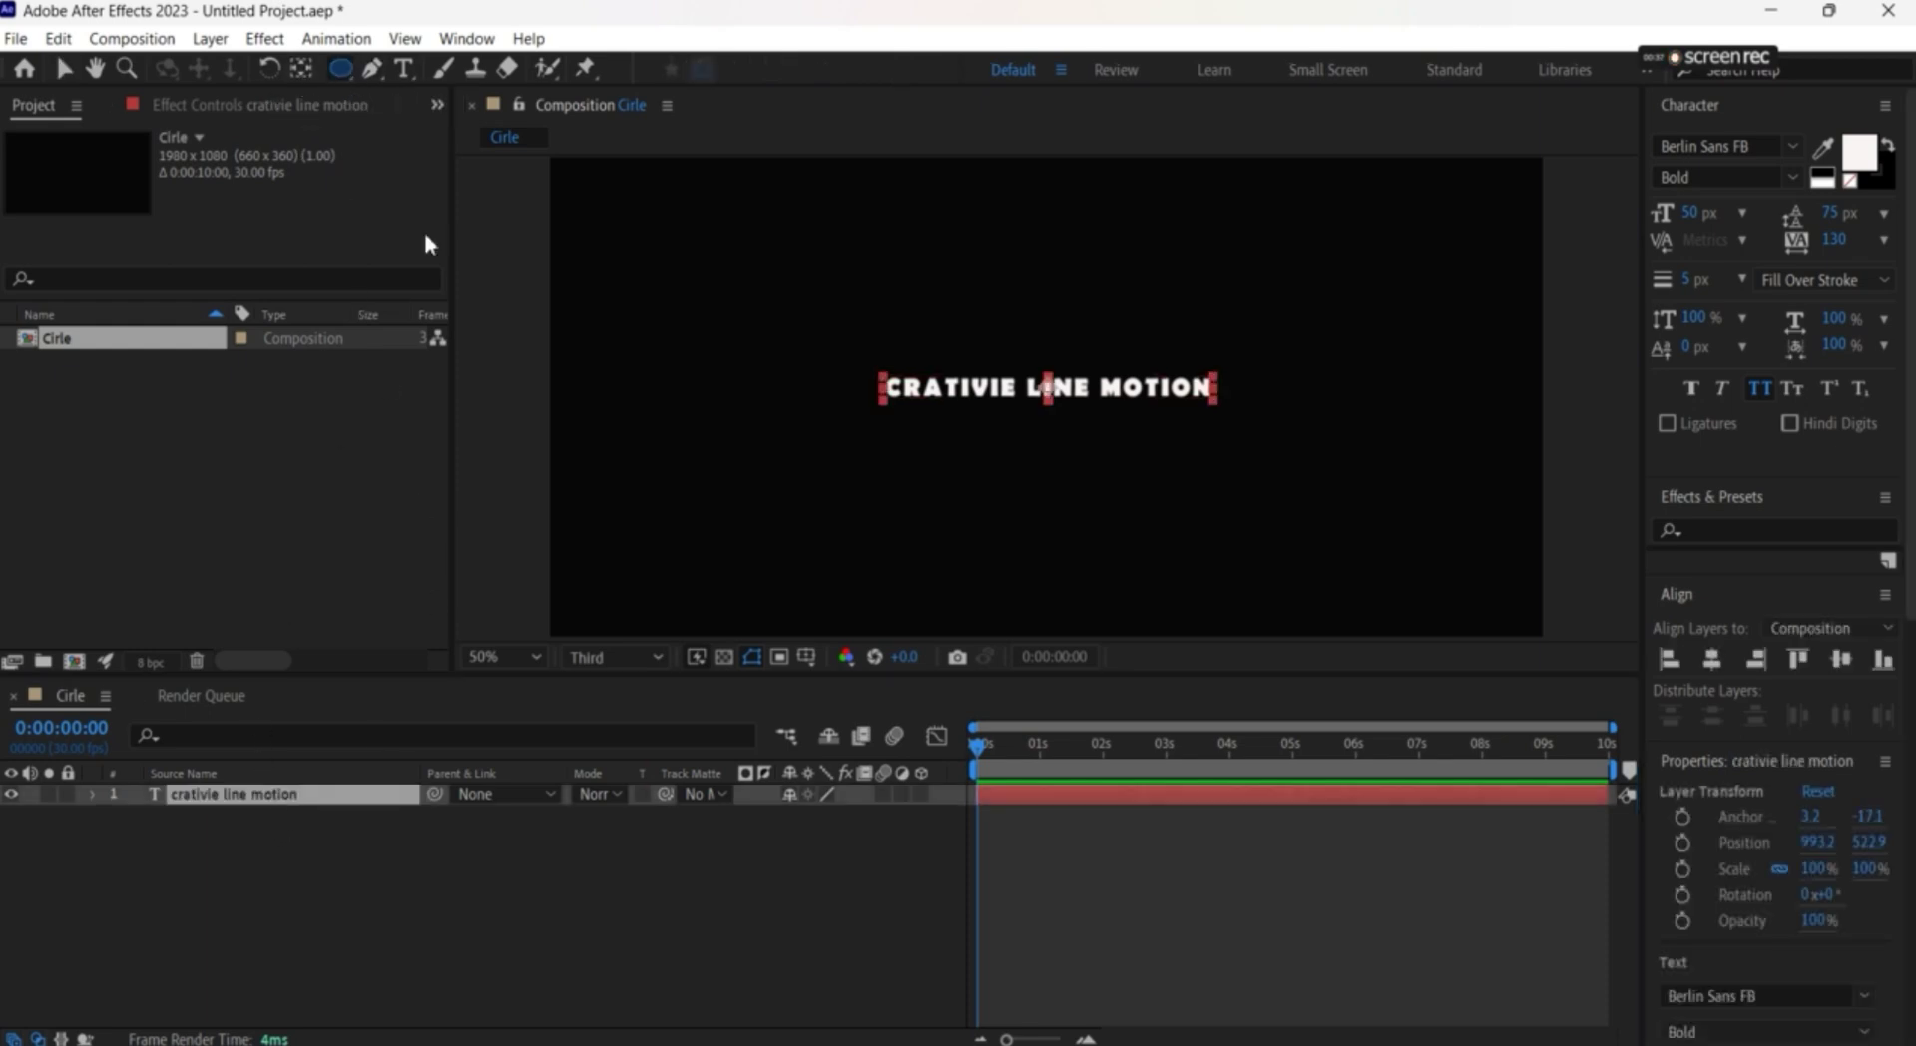
{"action": "left_click_drag", "start_coordinate": [933, 512], "coordinate": [1275, 412]}
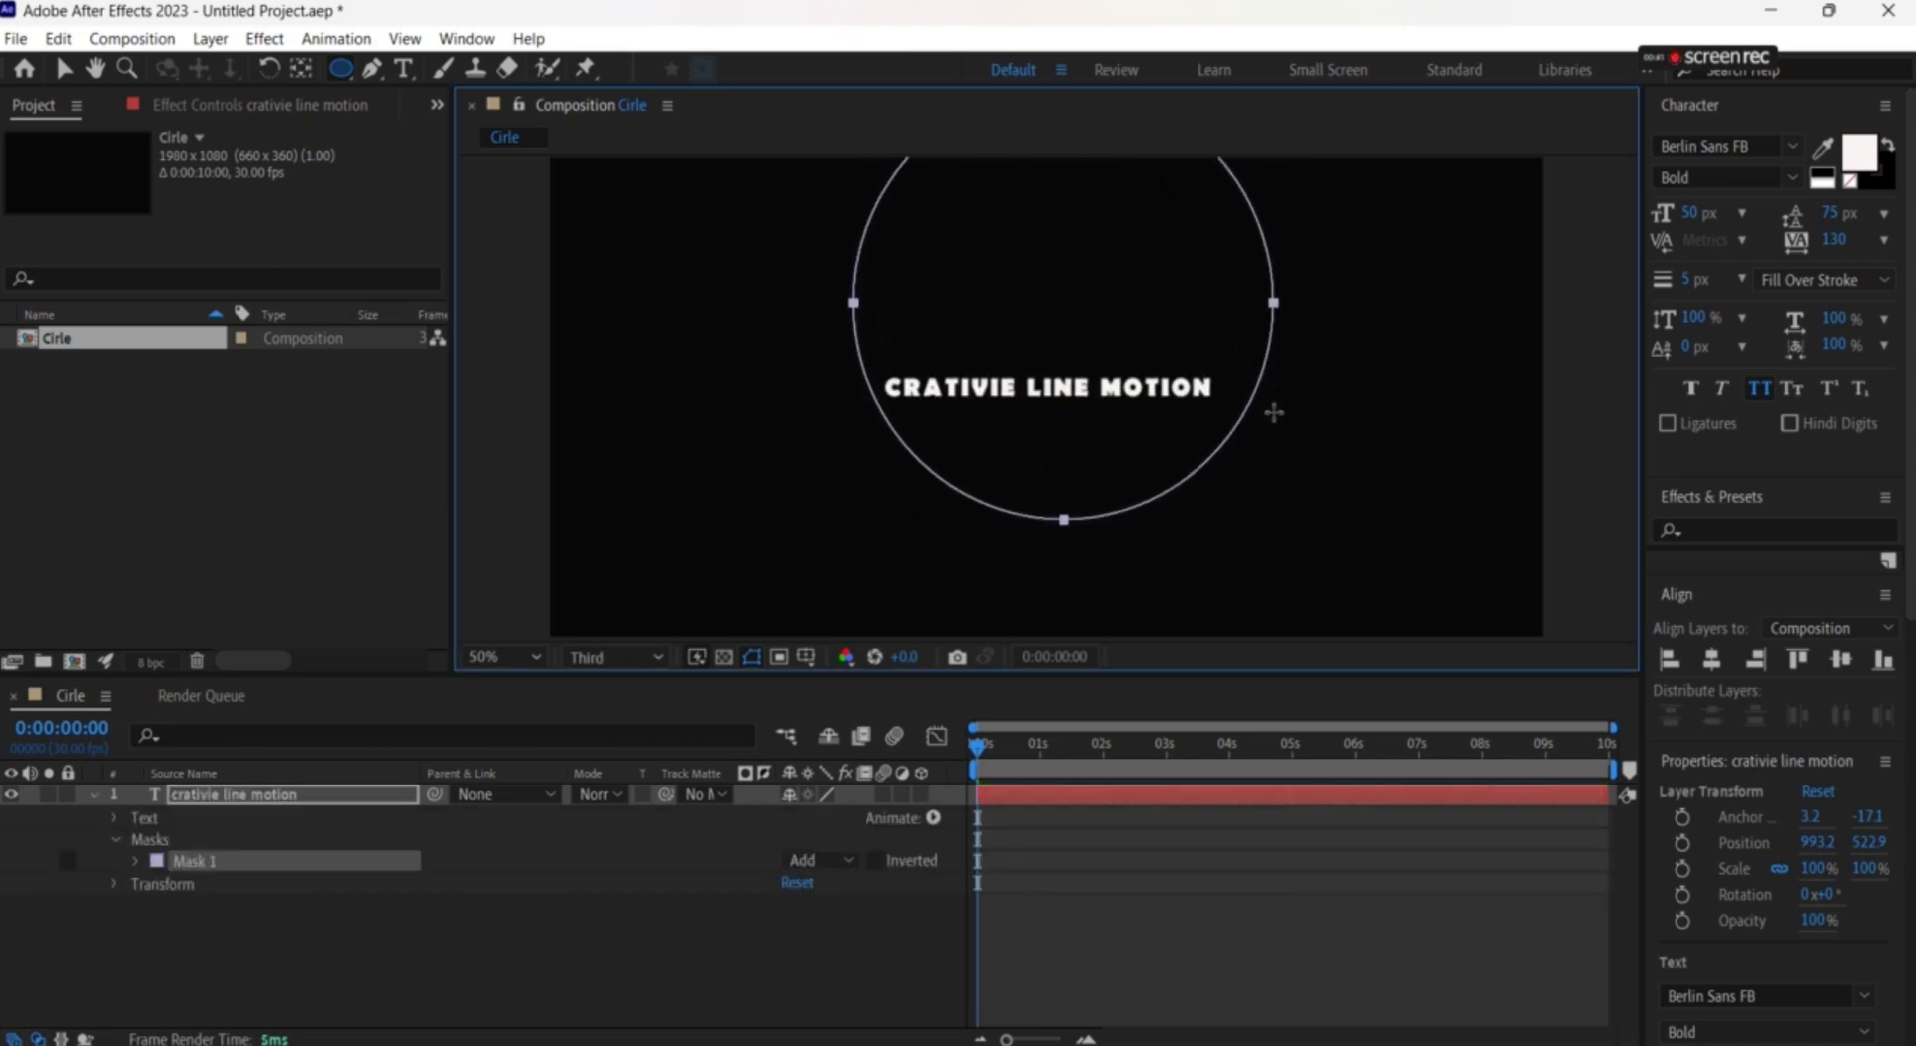
{"action": "left_click", "coordinate": [442, 974]}
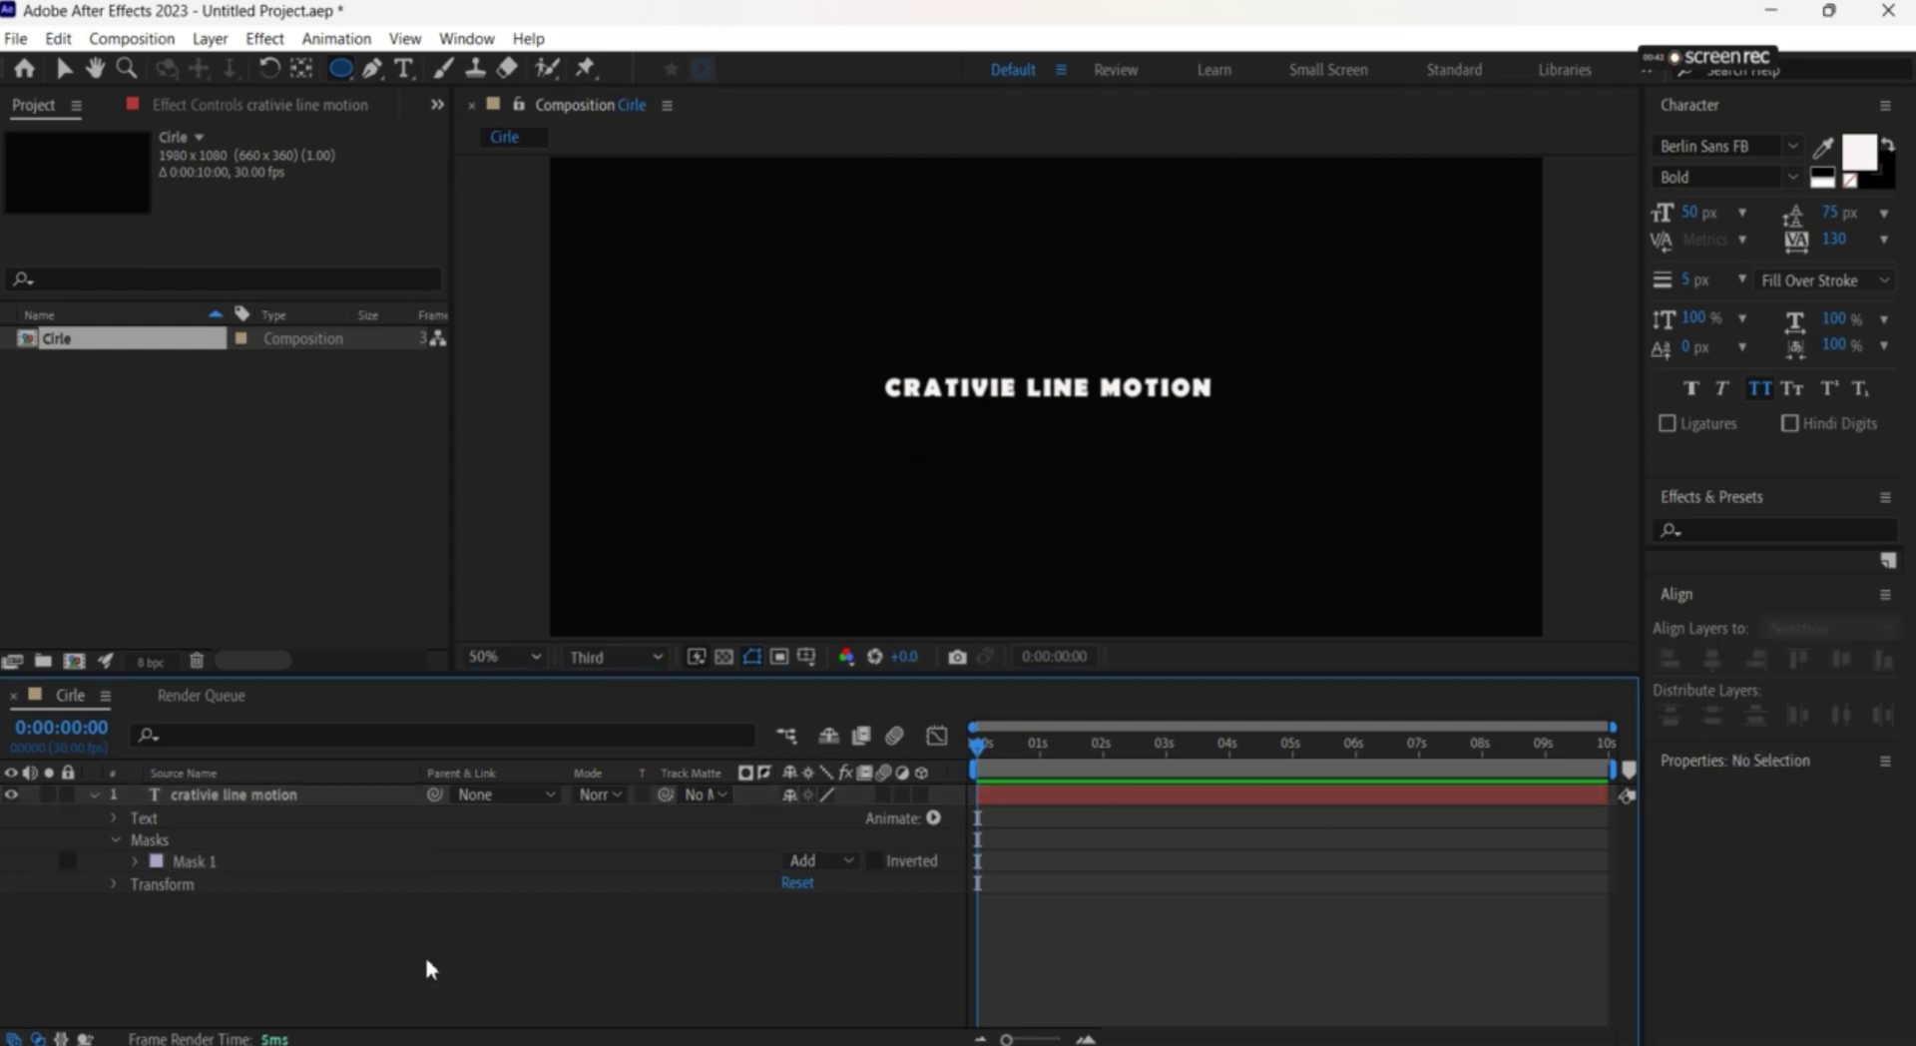
Centre the text layer horizontally and vertically in the composition at 990, 540
{"action": "left_click", "coordinate": [207, 865]}
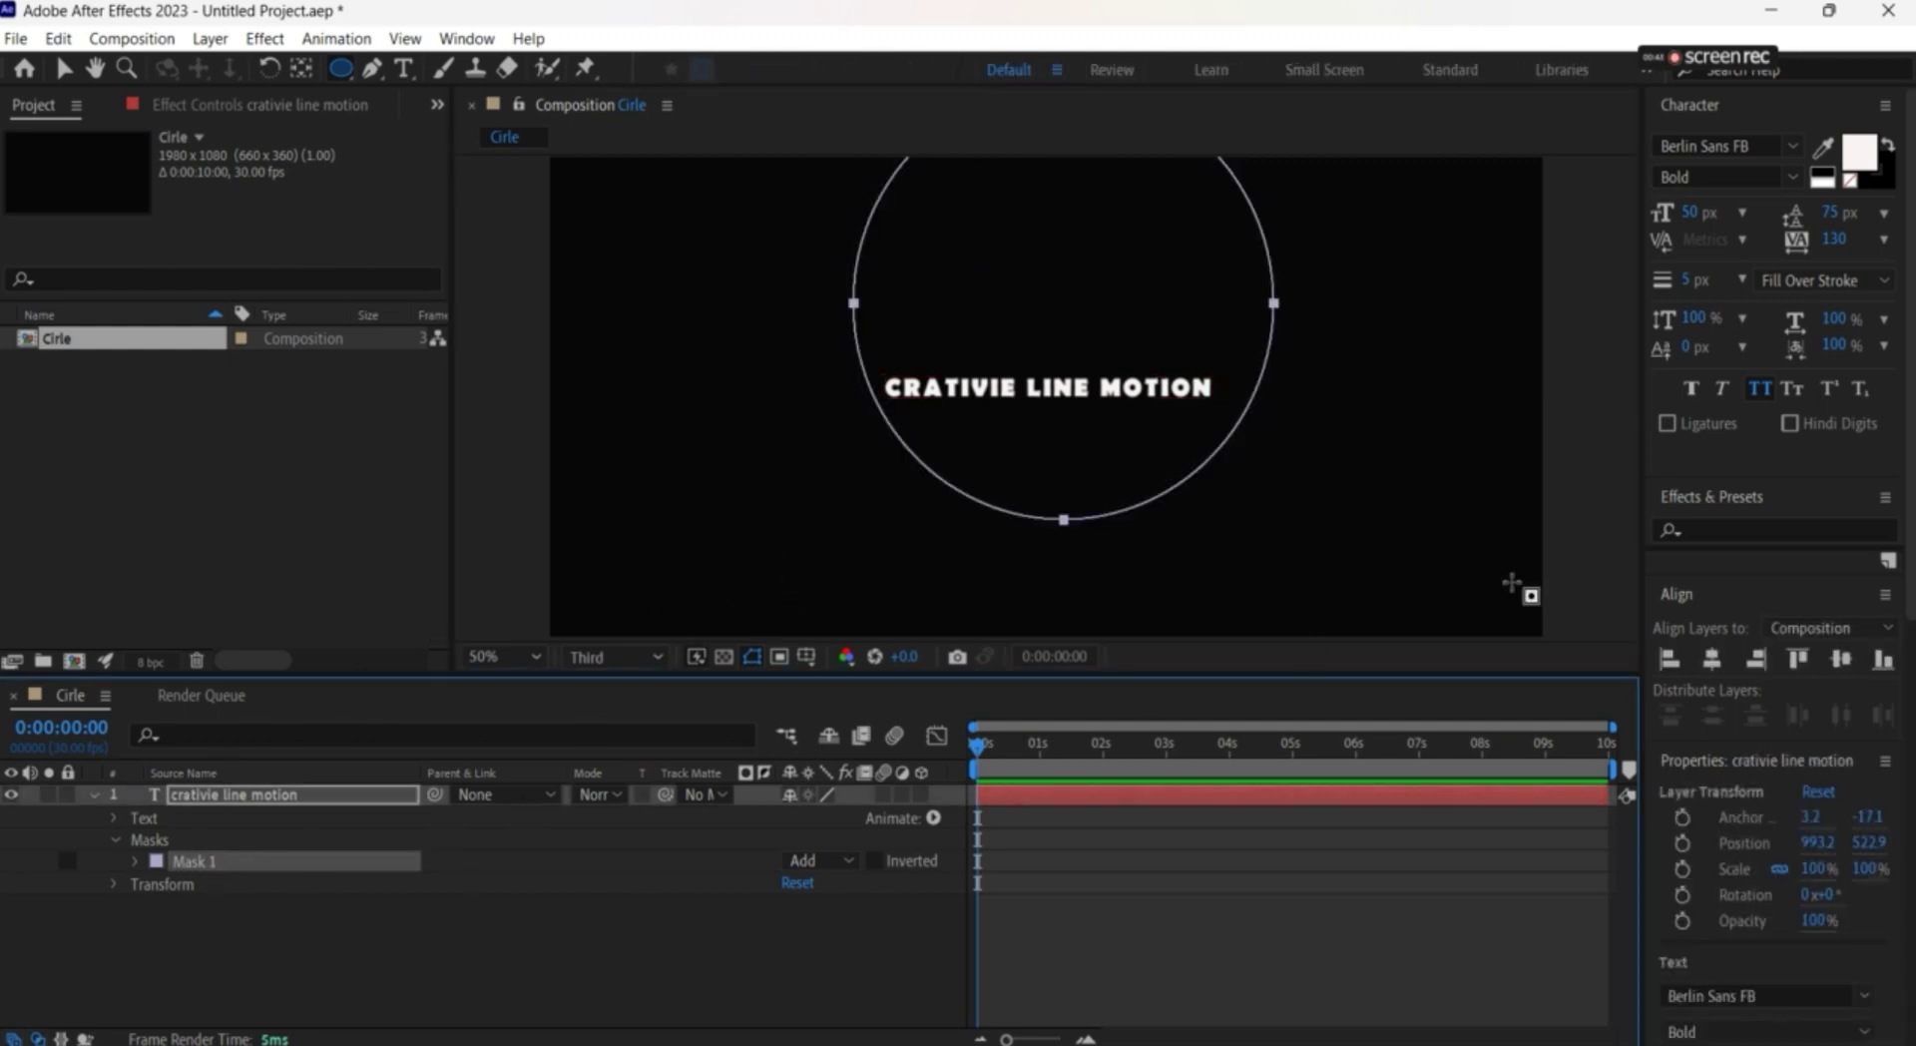
{"action": "left_click", "coordinate": [1716, 669]}
{"action": "left_click", "coordinate": [1826, 663]}
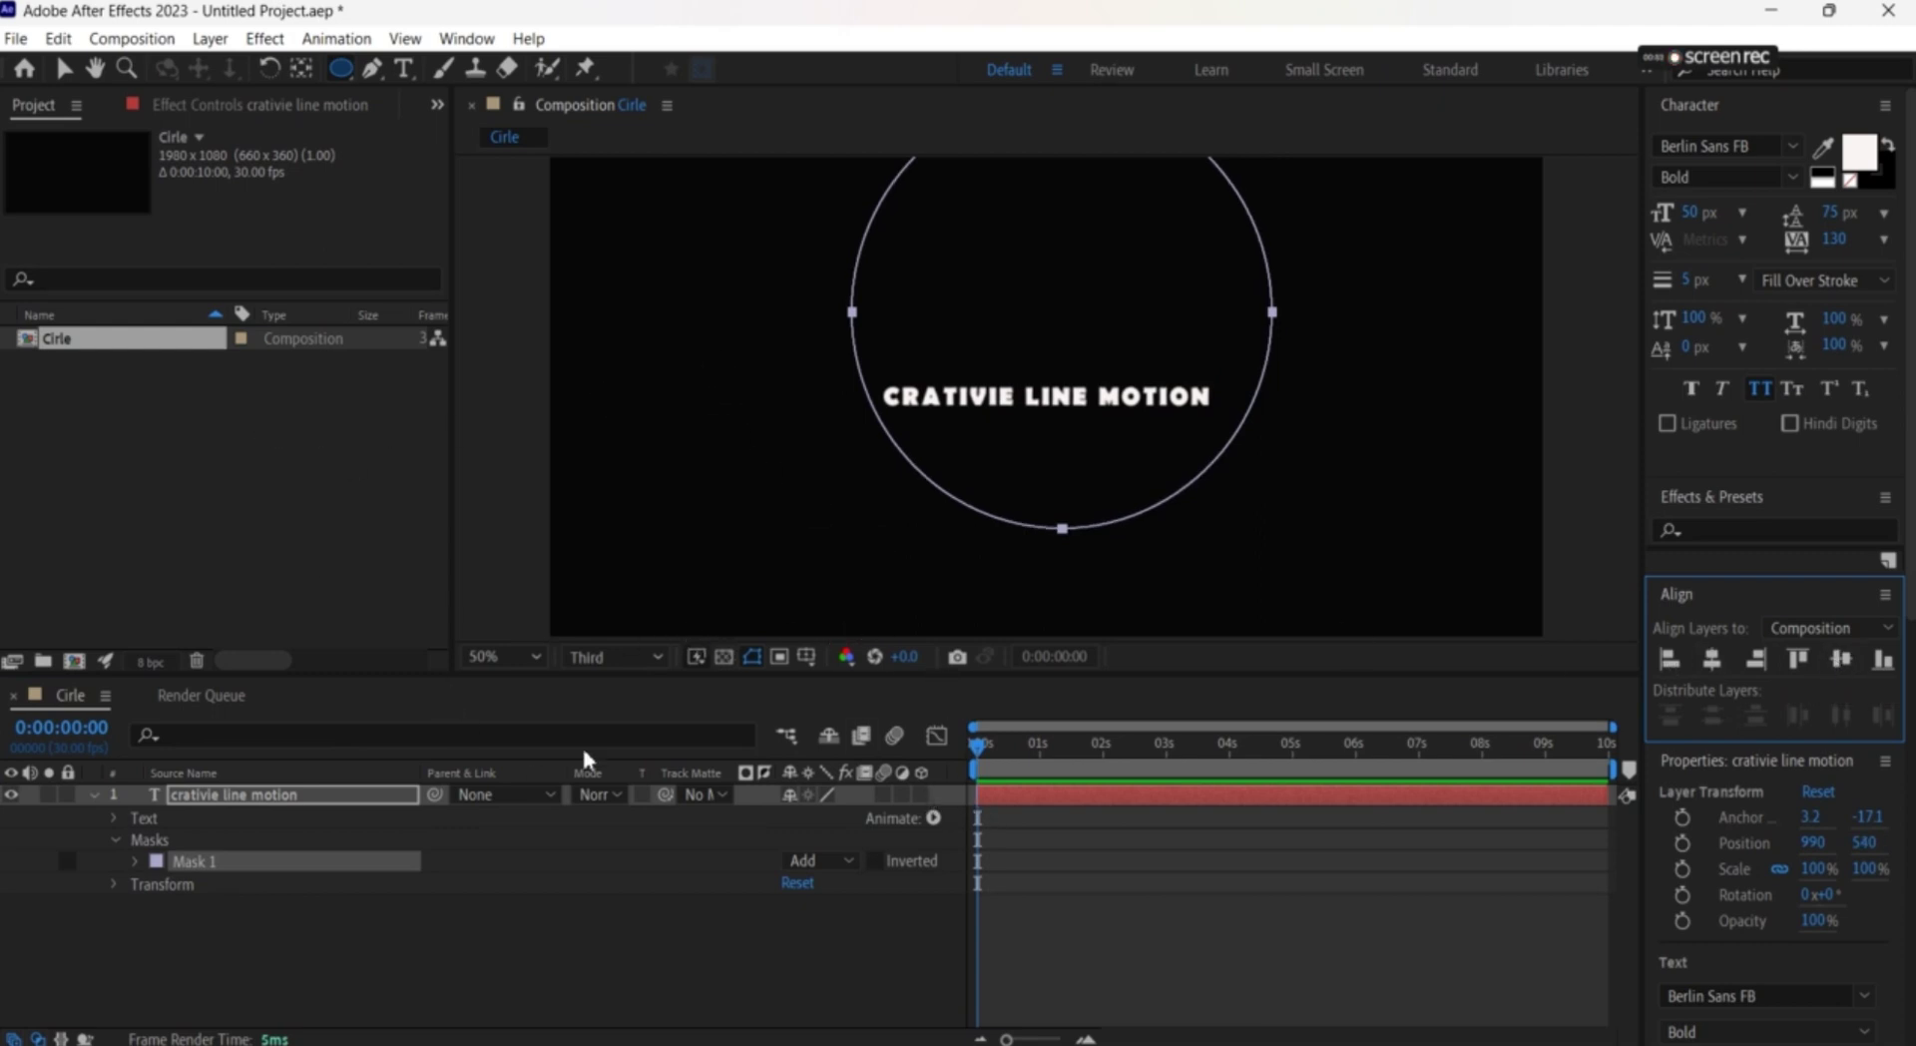
{"action": "left_click", "coordinate": [806, 657]}
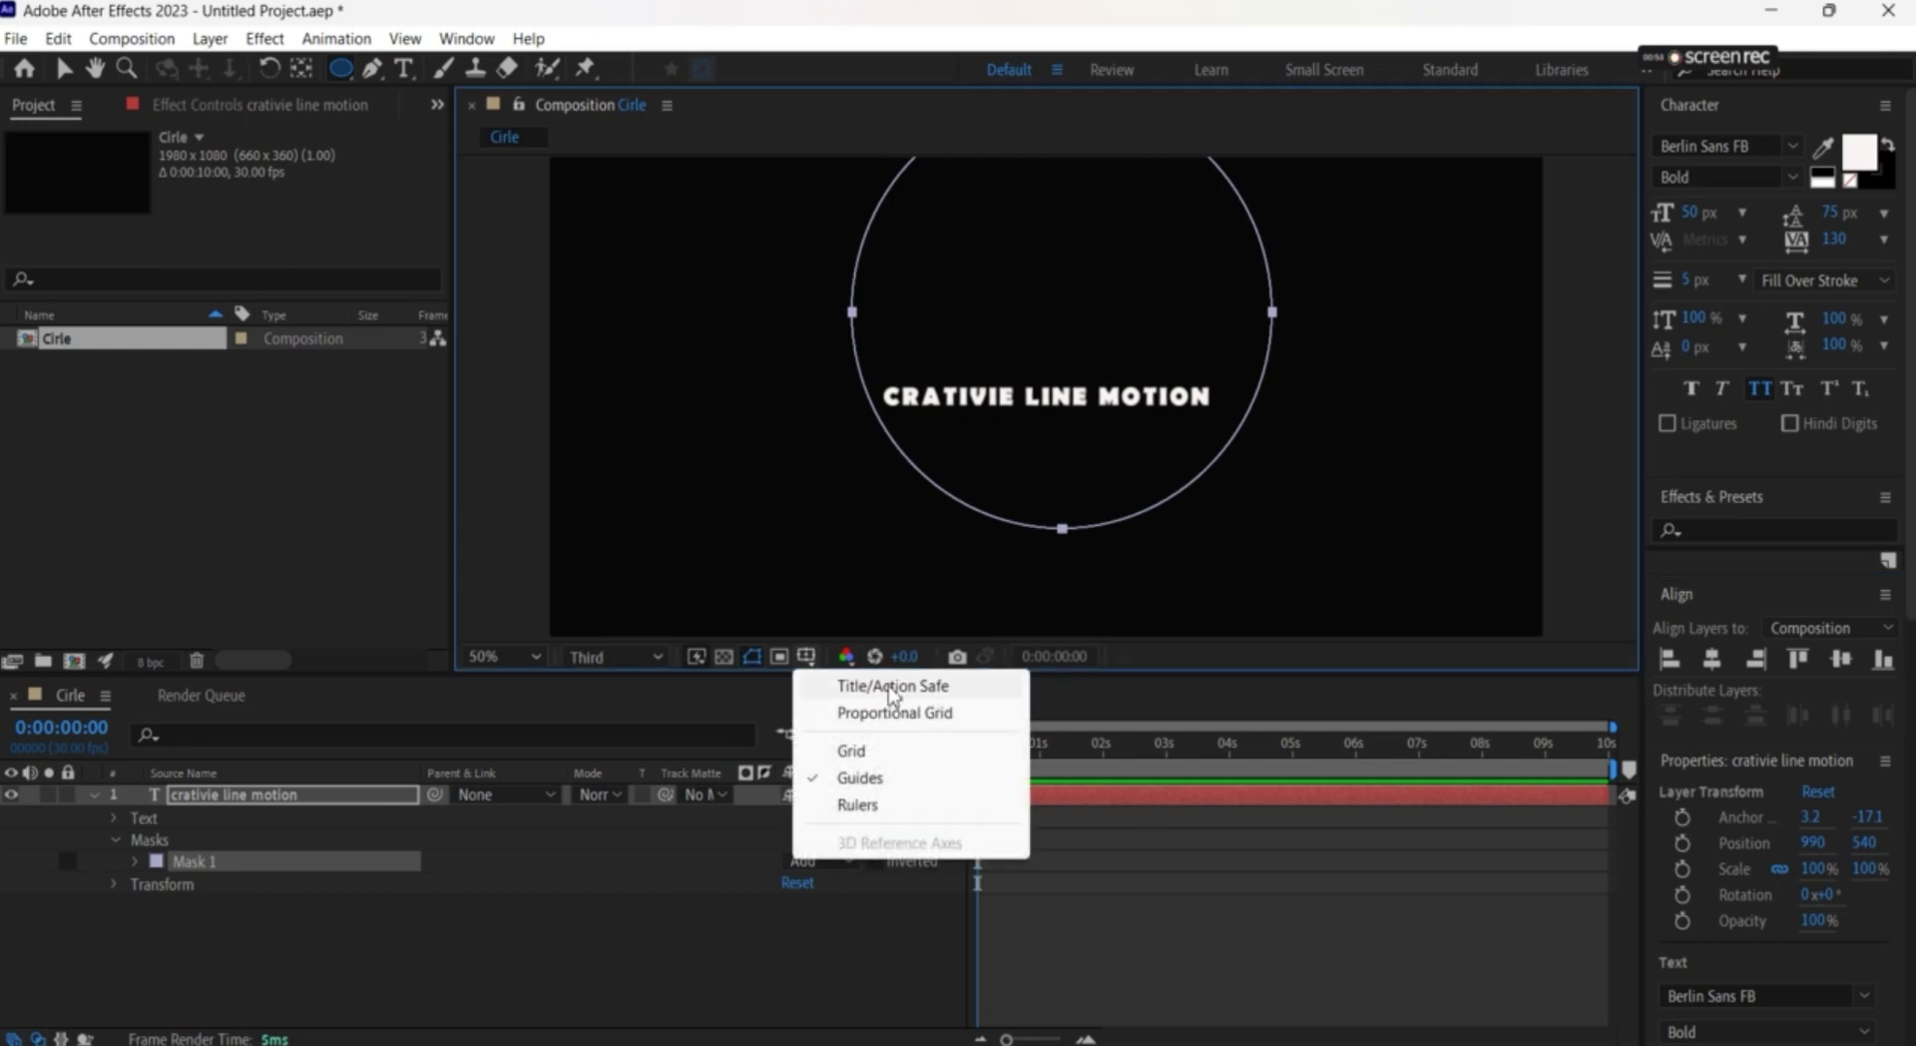
Turn on Title/Action Safe guides and move Mask 1 down to surround the text evenly
{"action": "left_click", "coordinate": [892, 687]}
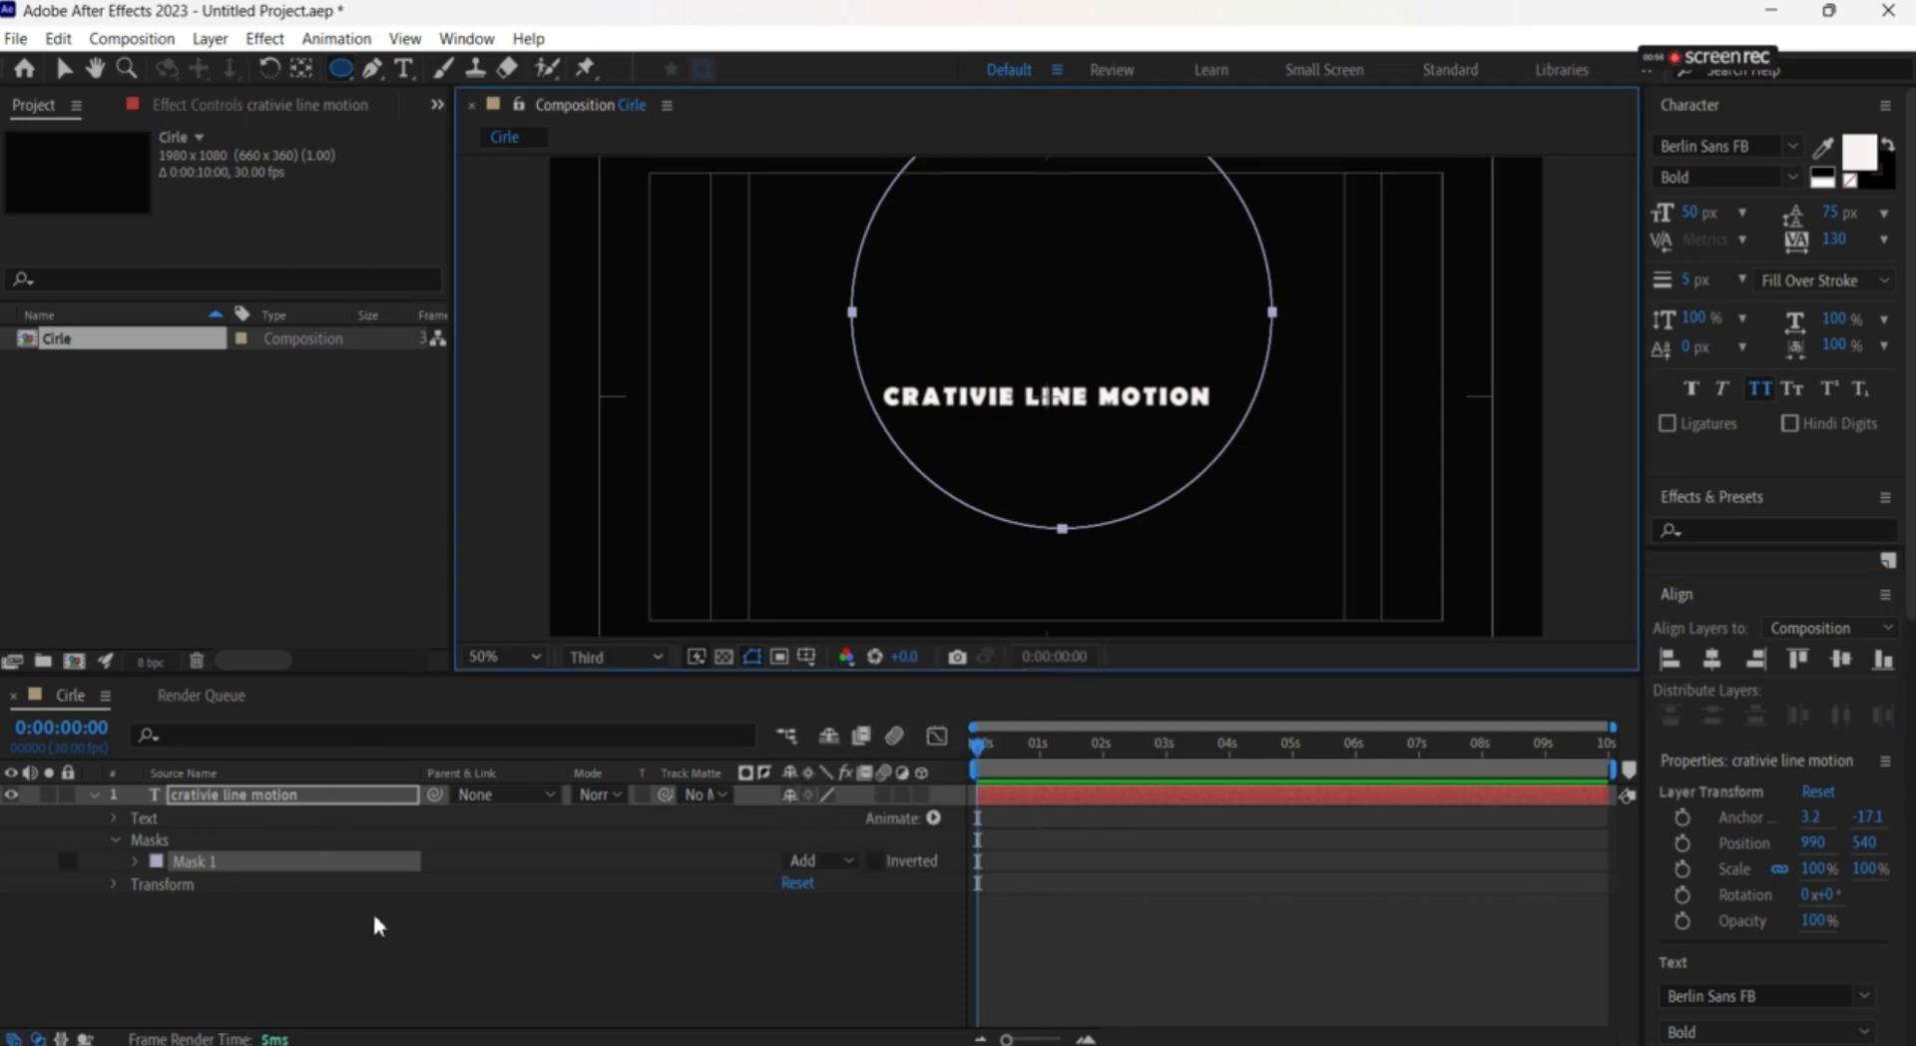
{"action": "left_click", "coordinate": [290, 870]}
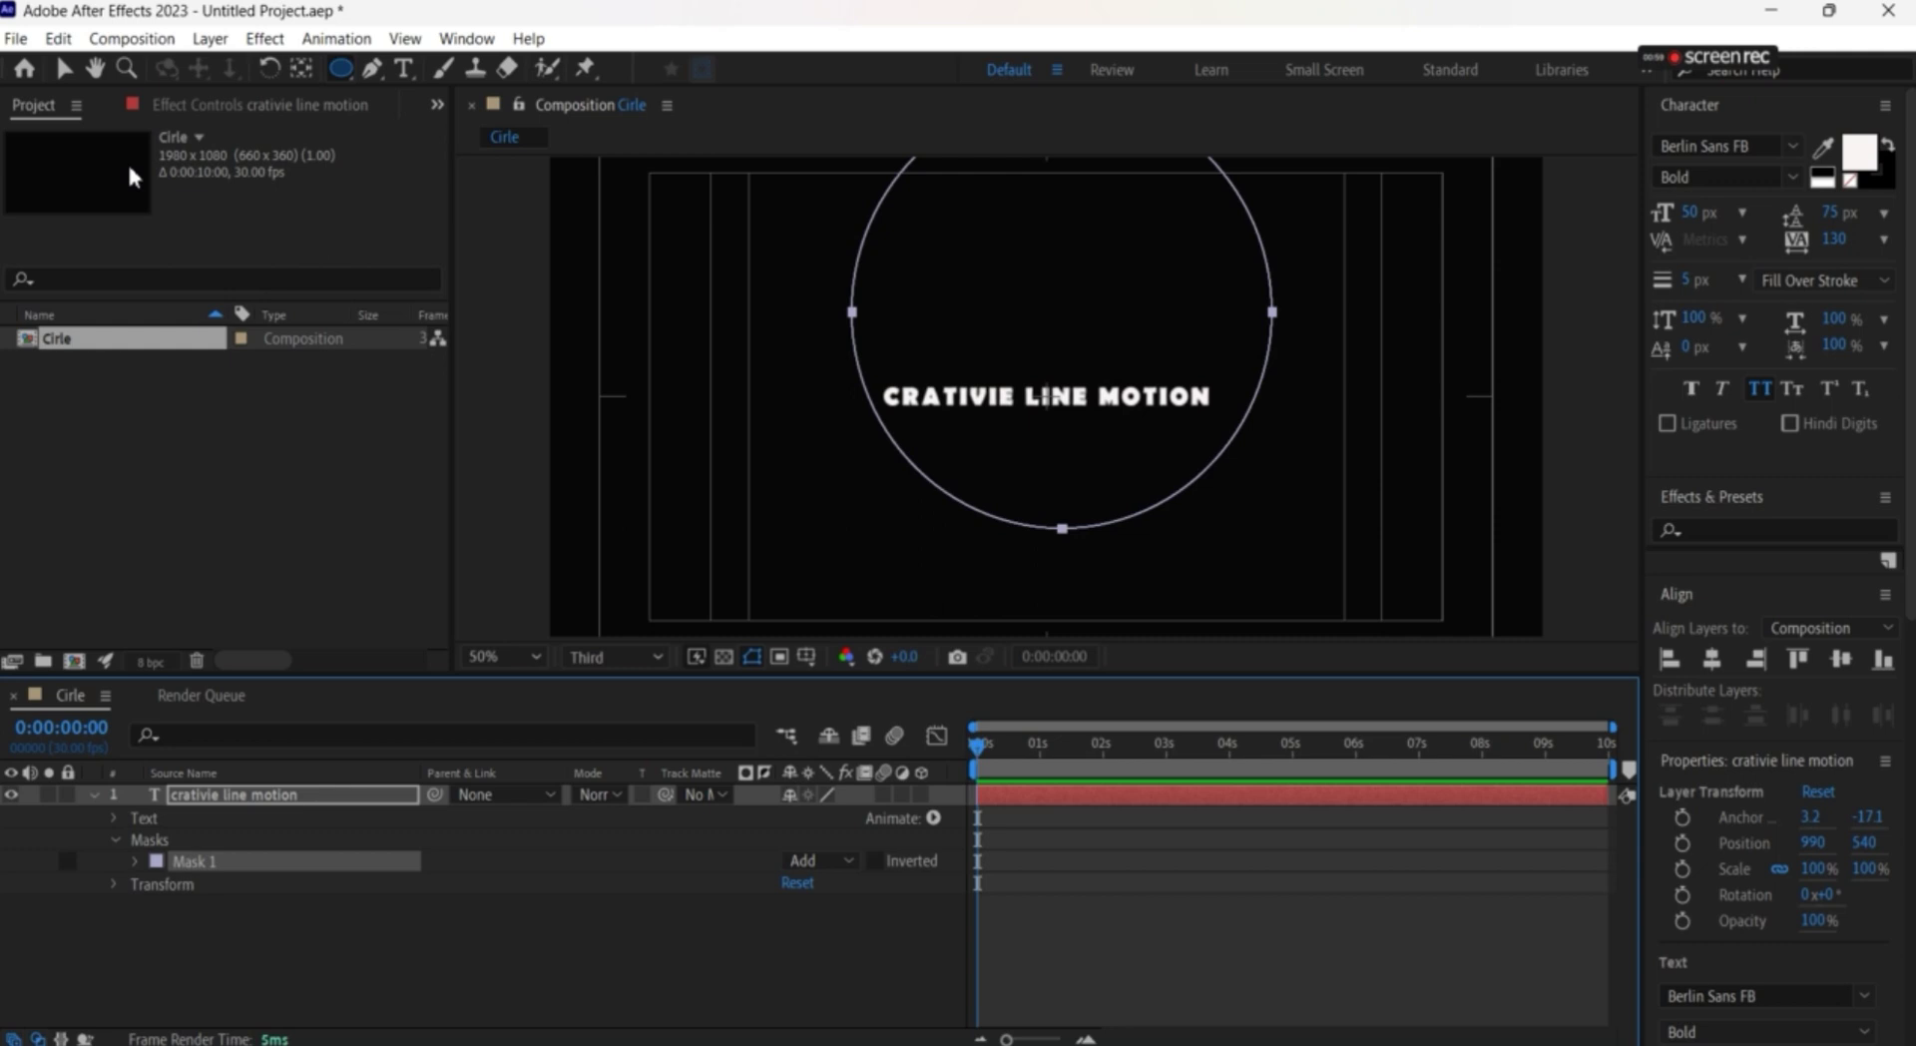
{"action": "left_click", "coordinate": [63, 67]}
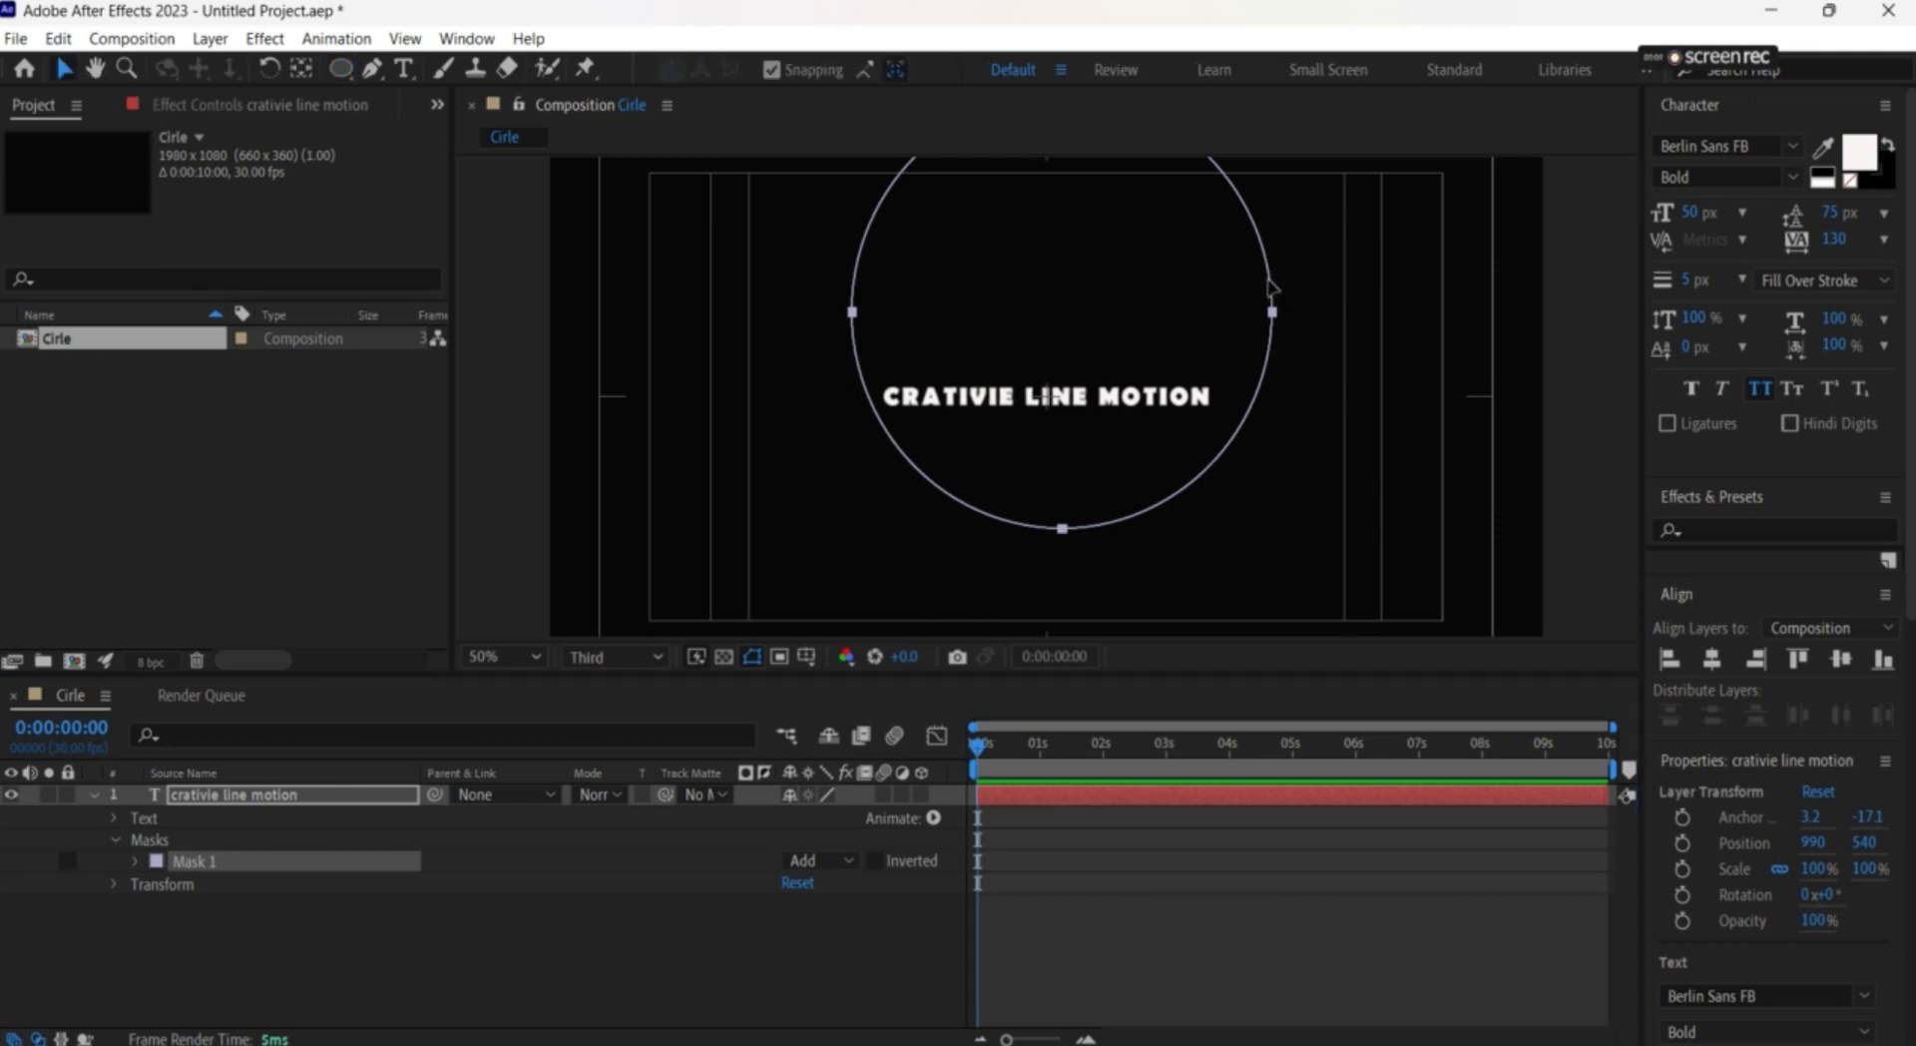
{"action": "left_click_drag", "start_coordinate": [1271, 291], "coordinate": [1251, 354]}
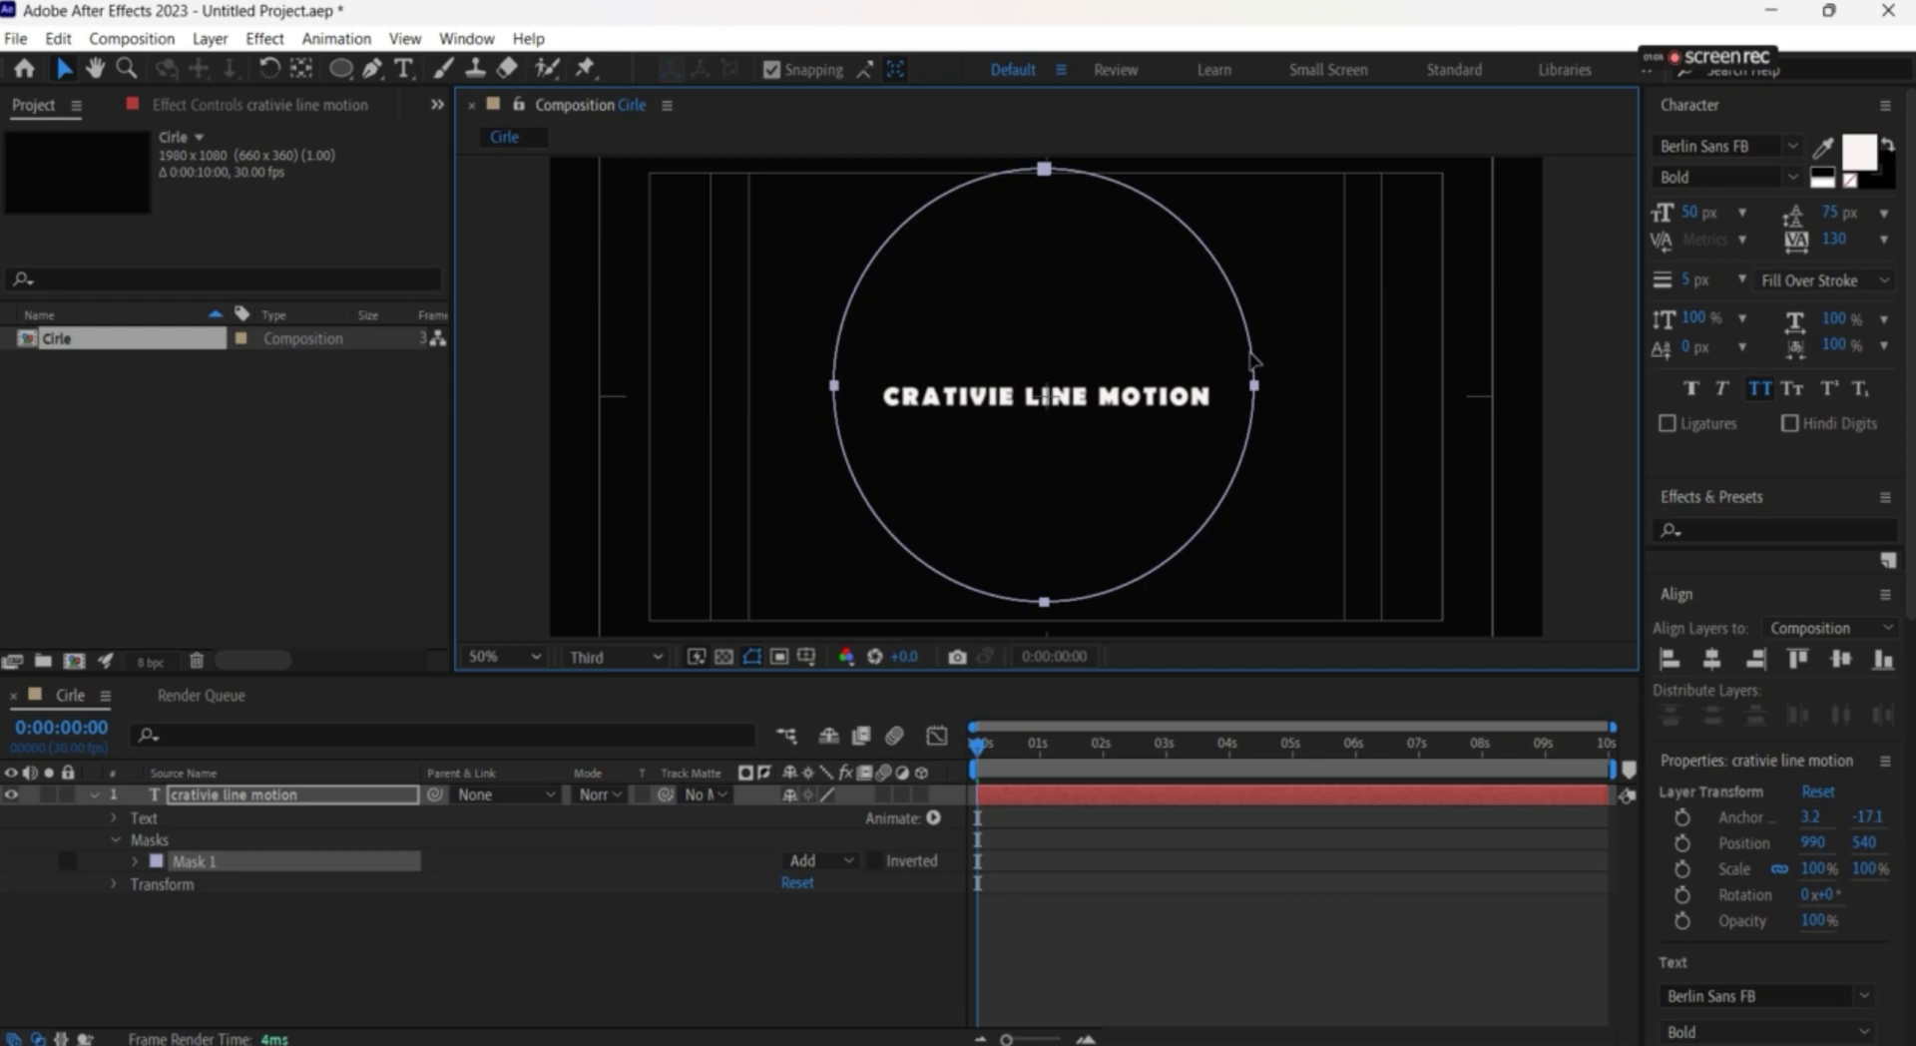
{"action": "left_click_drag", "start_coordinate": [1251, 361], "coordinate": [1251, 367]}
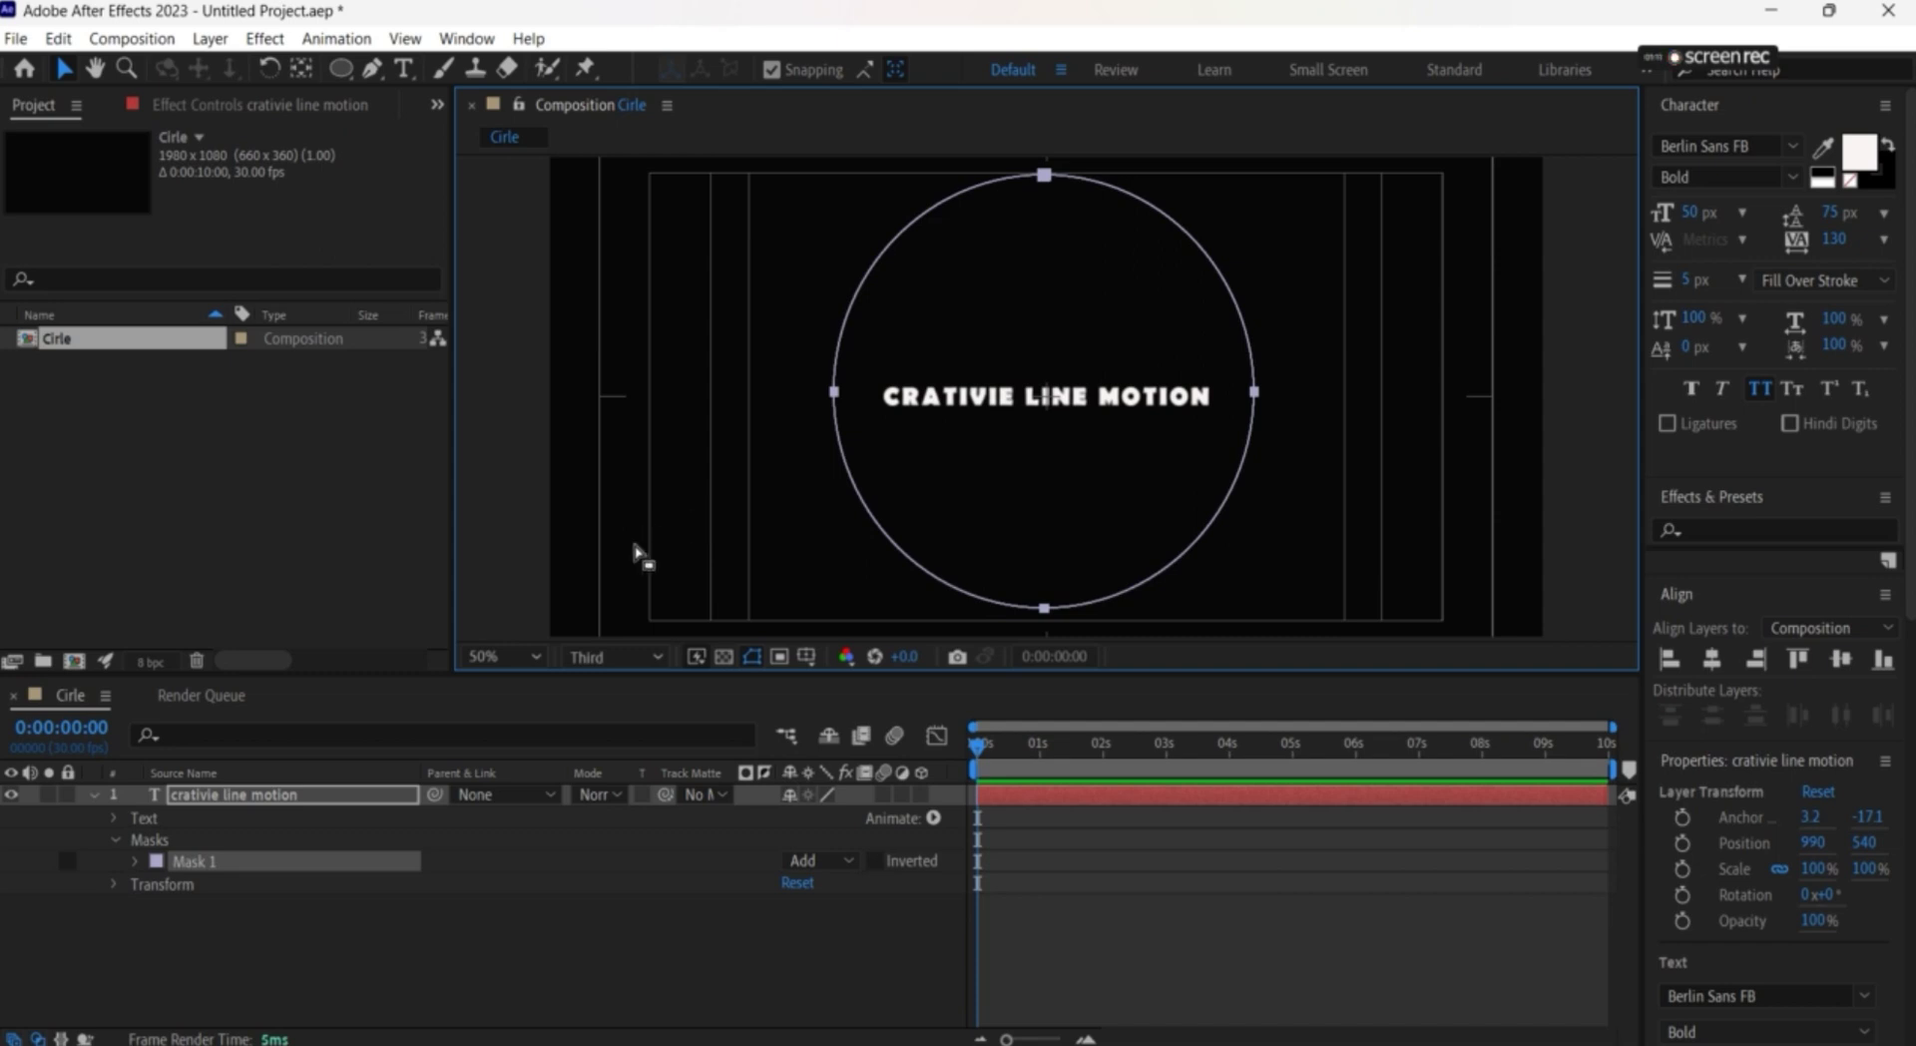
Show rulers and place horizontal and vertical guides crossing at the composition centre
{"action": "key", "text": "ctrl+r"}
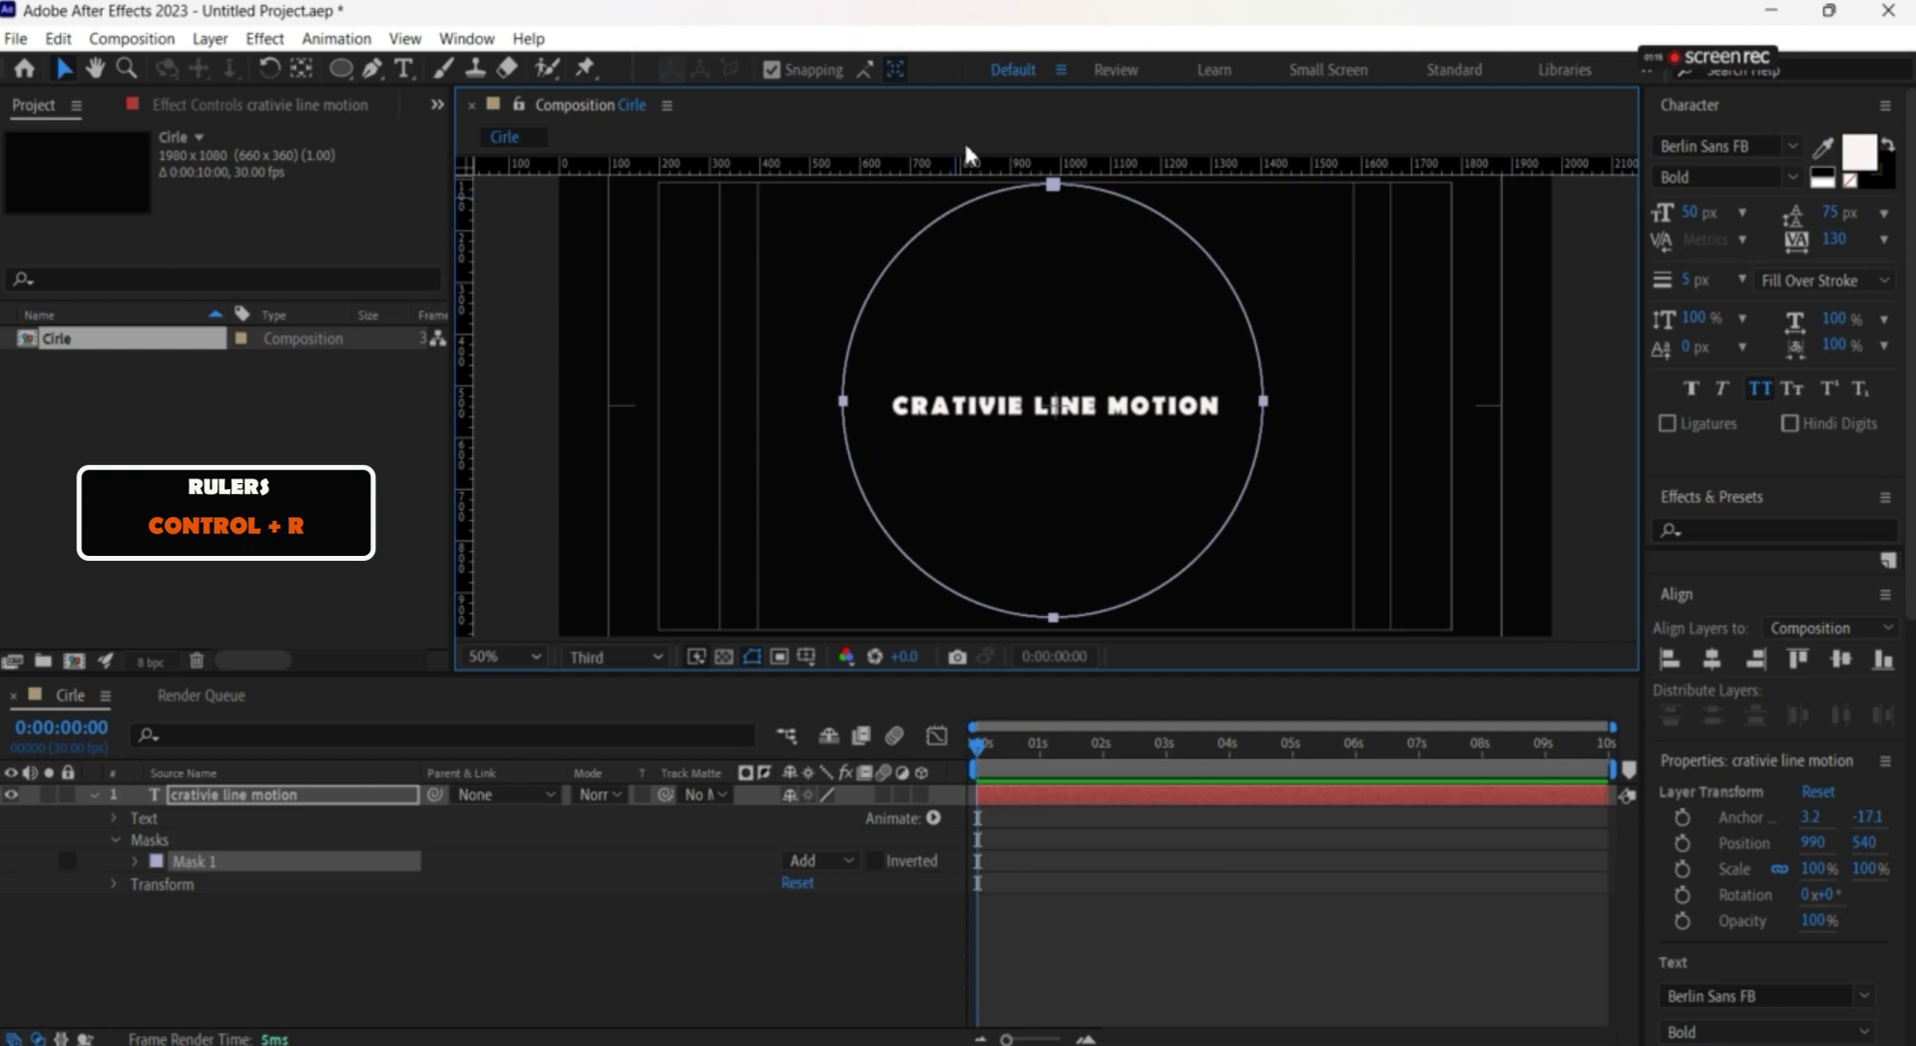
{"action": "left_click_drag", "start_coordinate": [973, 165], "coordinate": [969, 404]}
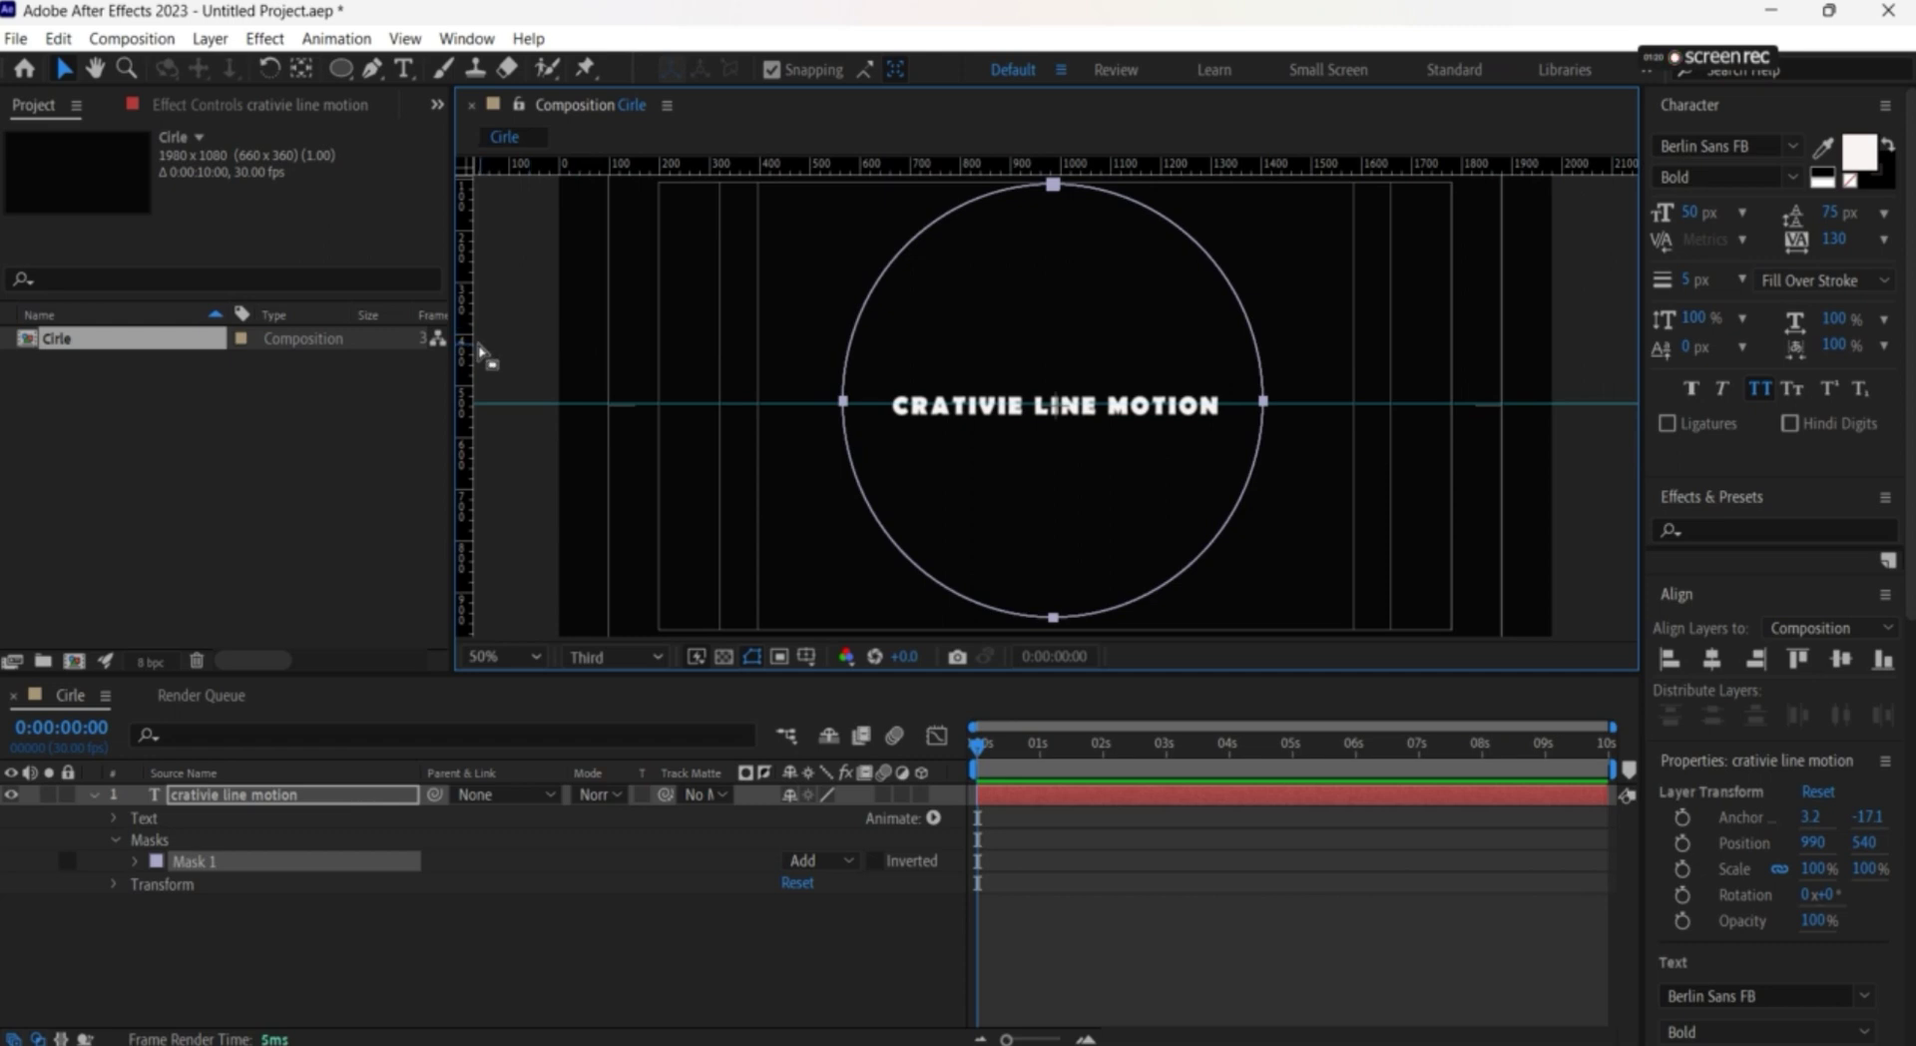
{"action": "left_click_drag", "start_coordinate": [466, 399], "coordinate": [1057, 438]}
{"action": "scroll", "coordinate": [903, 465], "scroll_direction": "up", "scroll_amount": 6}
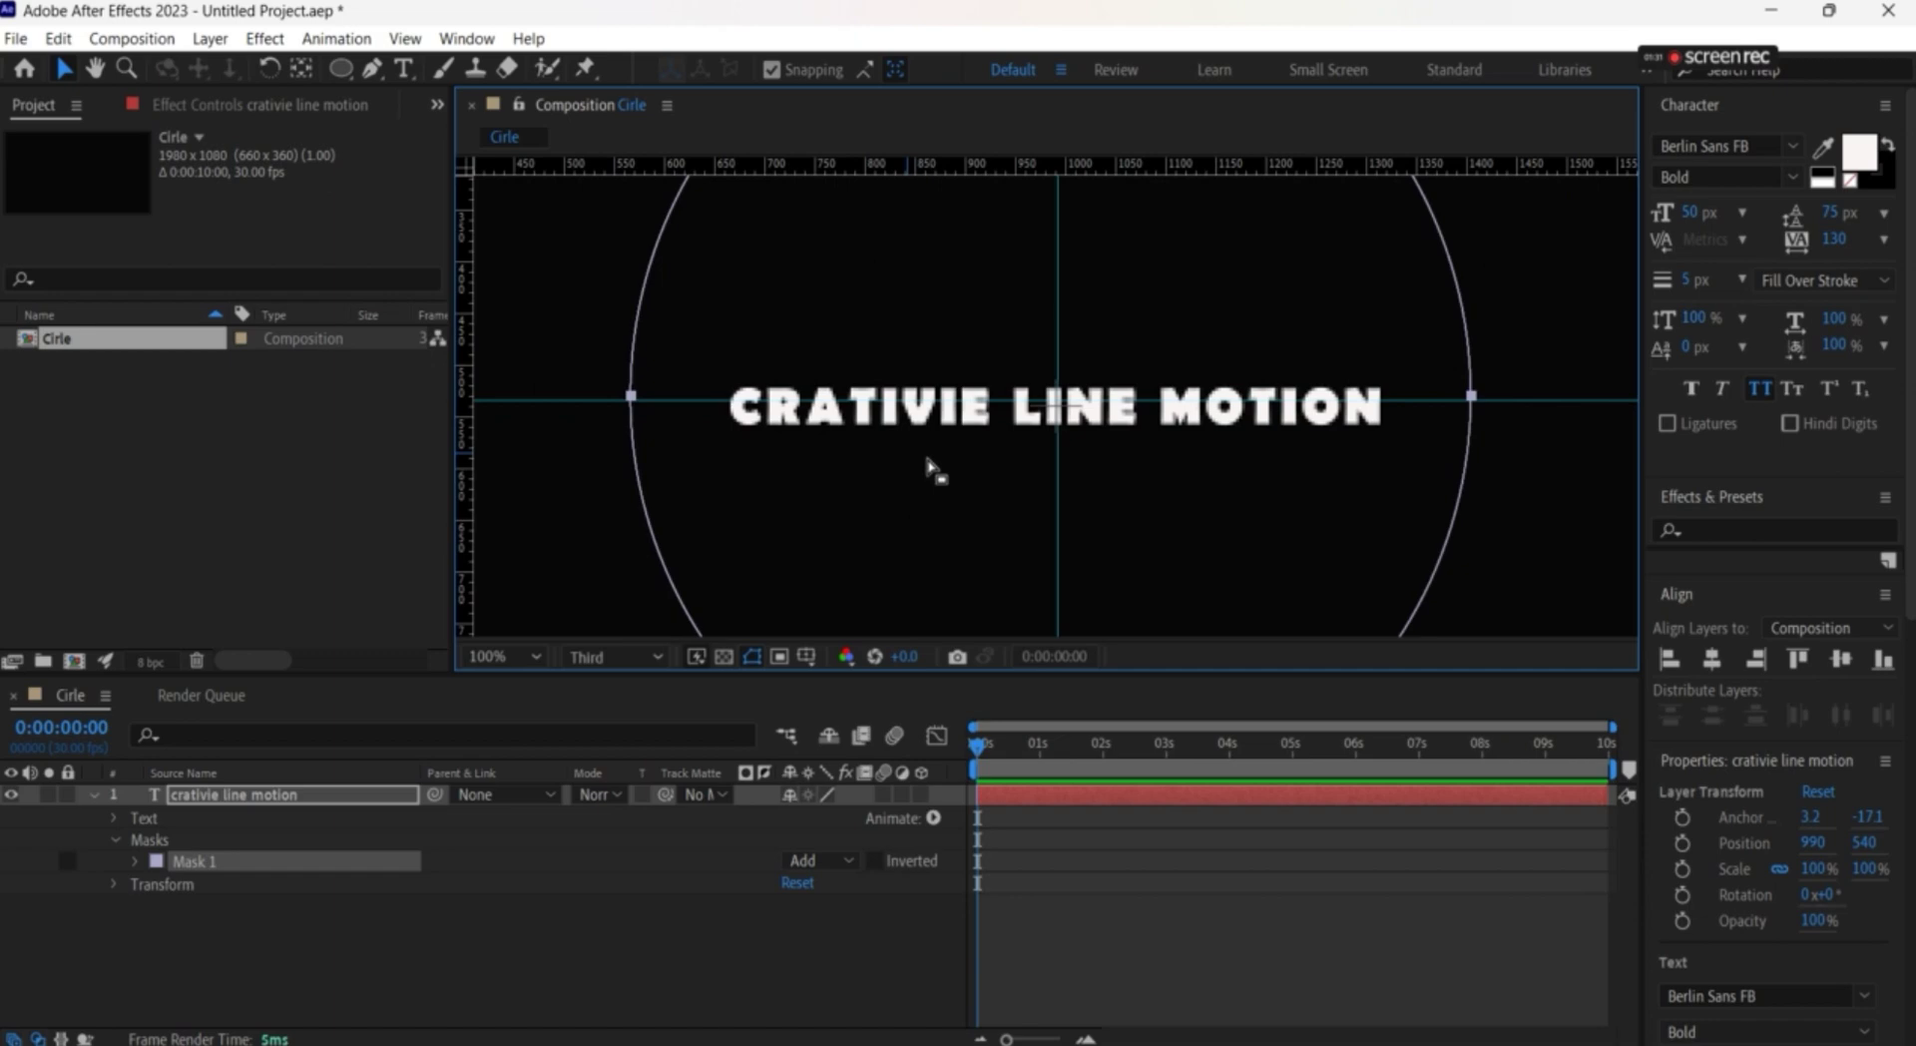
{"action": "scroll", "coordinate": [966, 491], "scroll_direction": "down", "scroll_amount": 4}
{"action": "scroll", "coordinate": [966, 491], "scroll_direction": "down", "scroll_amount": 2}
{"action": "scroll", "coordinate": [976, 496], "scroll_direction": "up", "scroll_amount": 3}
{"action": "left_click_drag", "start_coordinate": [1056, 515], "coordinate": [1054, 515]}
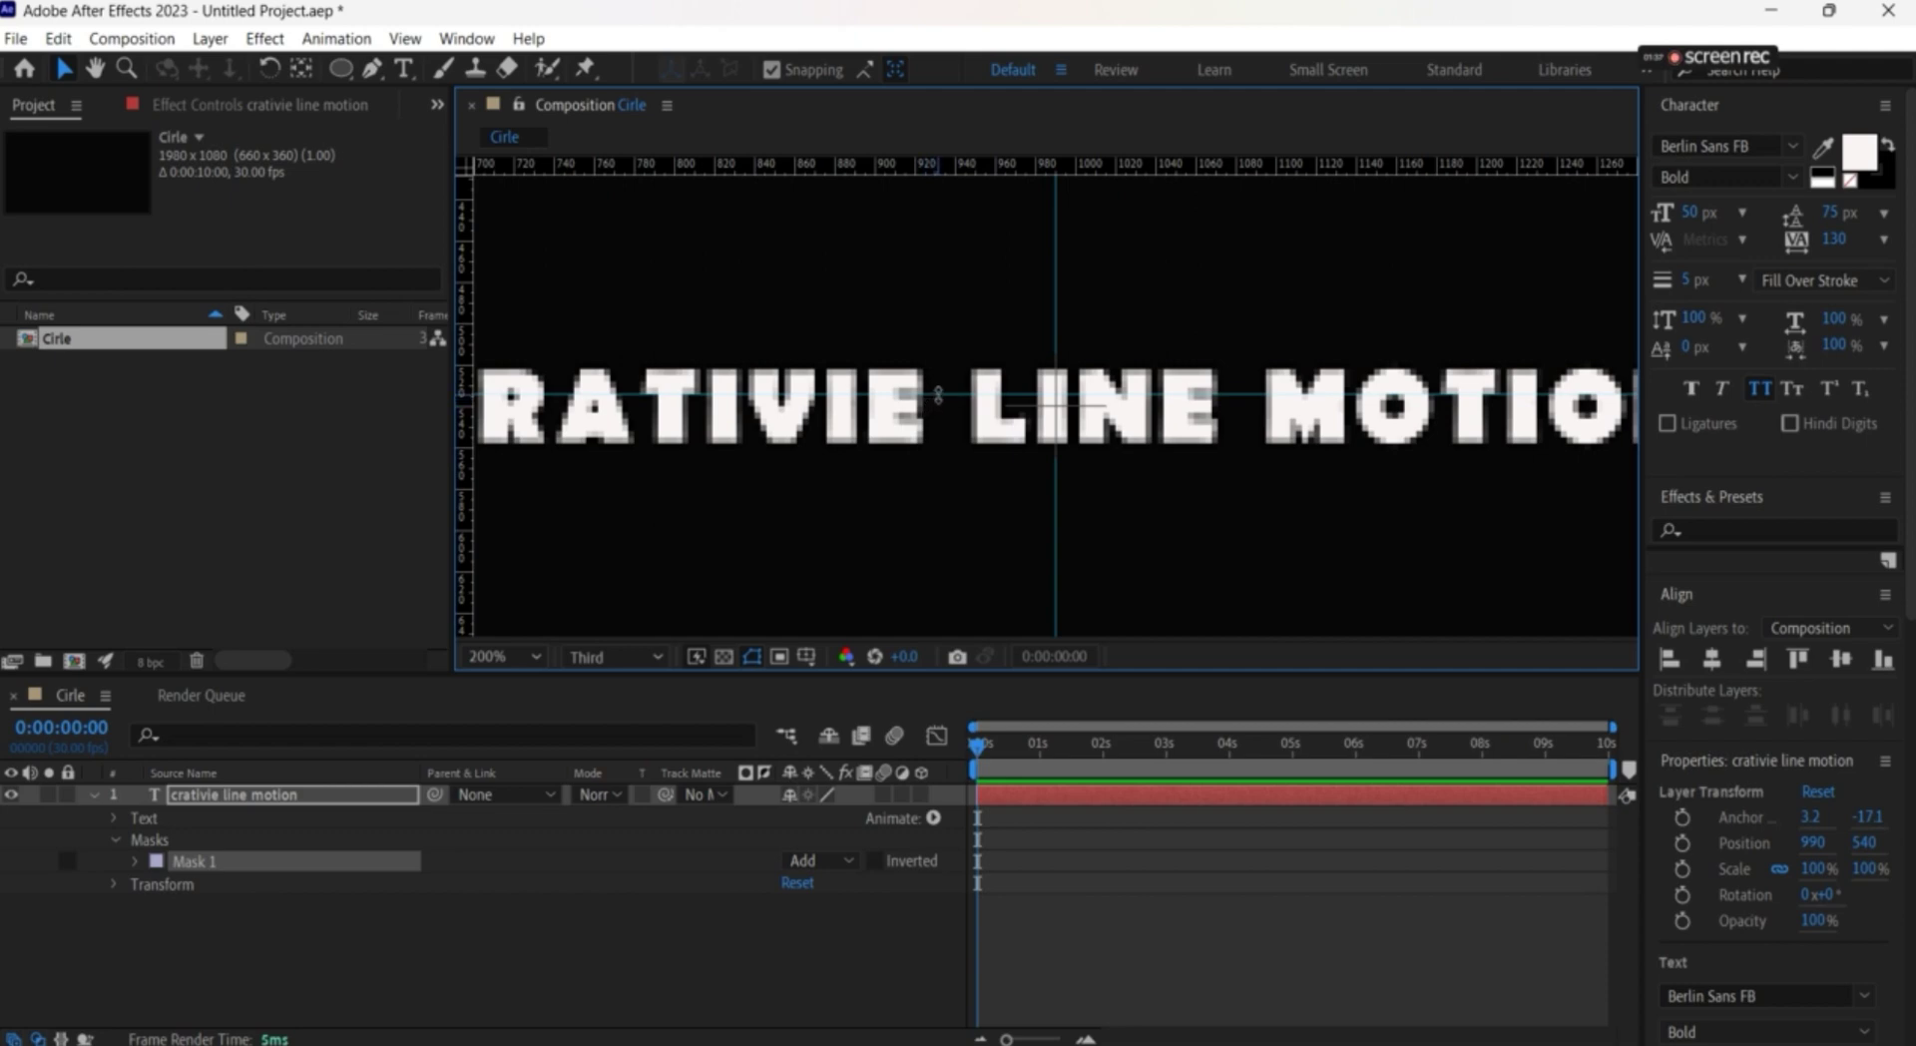
{"action": "scroll", "coordinate": [937, 506], "scroll_direction": "up", "scroll_amount": 3}
{"action": "scroll", "coordinate": [937, 506], "scroll_direction": "down", "scroll_amount": 8}
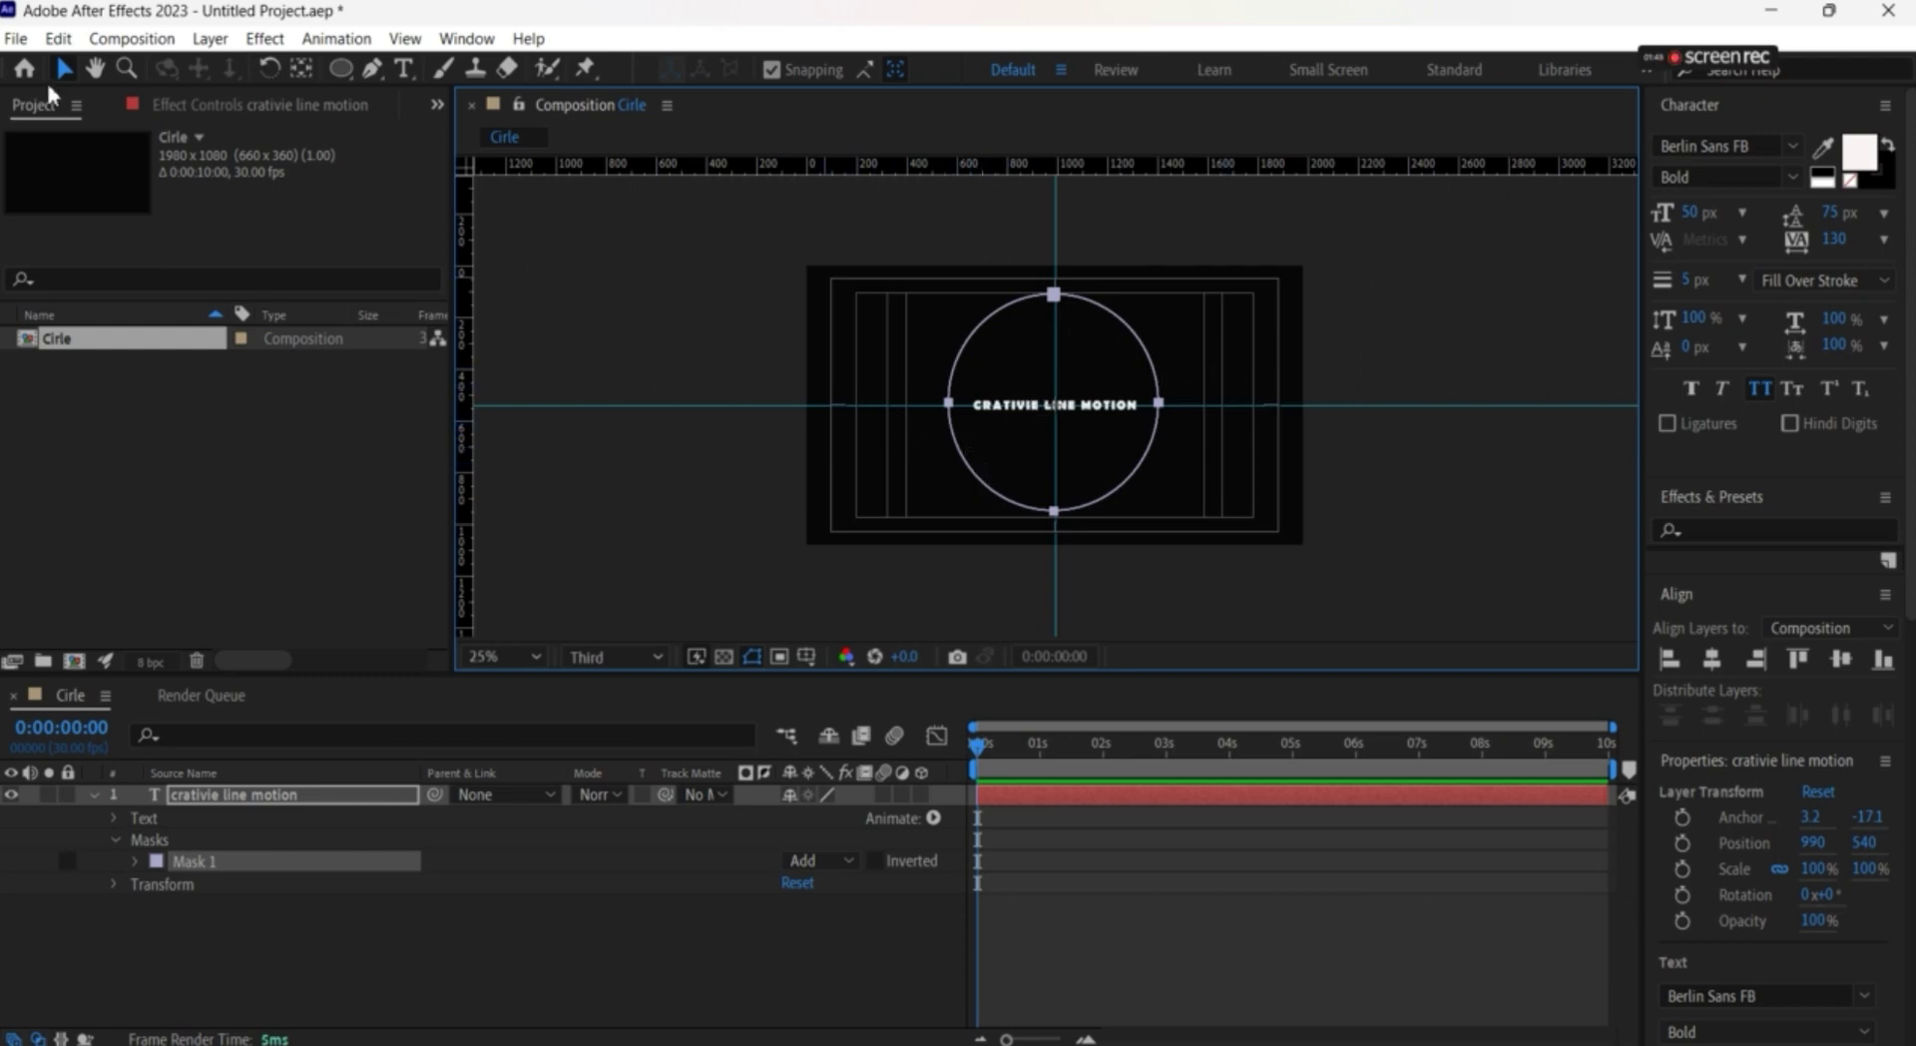
Nudge Mask 1 so the circle sits exactly on the guide crossing
{"action": "left_click", "coordinate": [94, 109]}
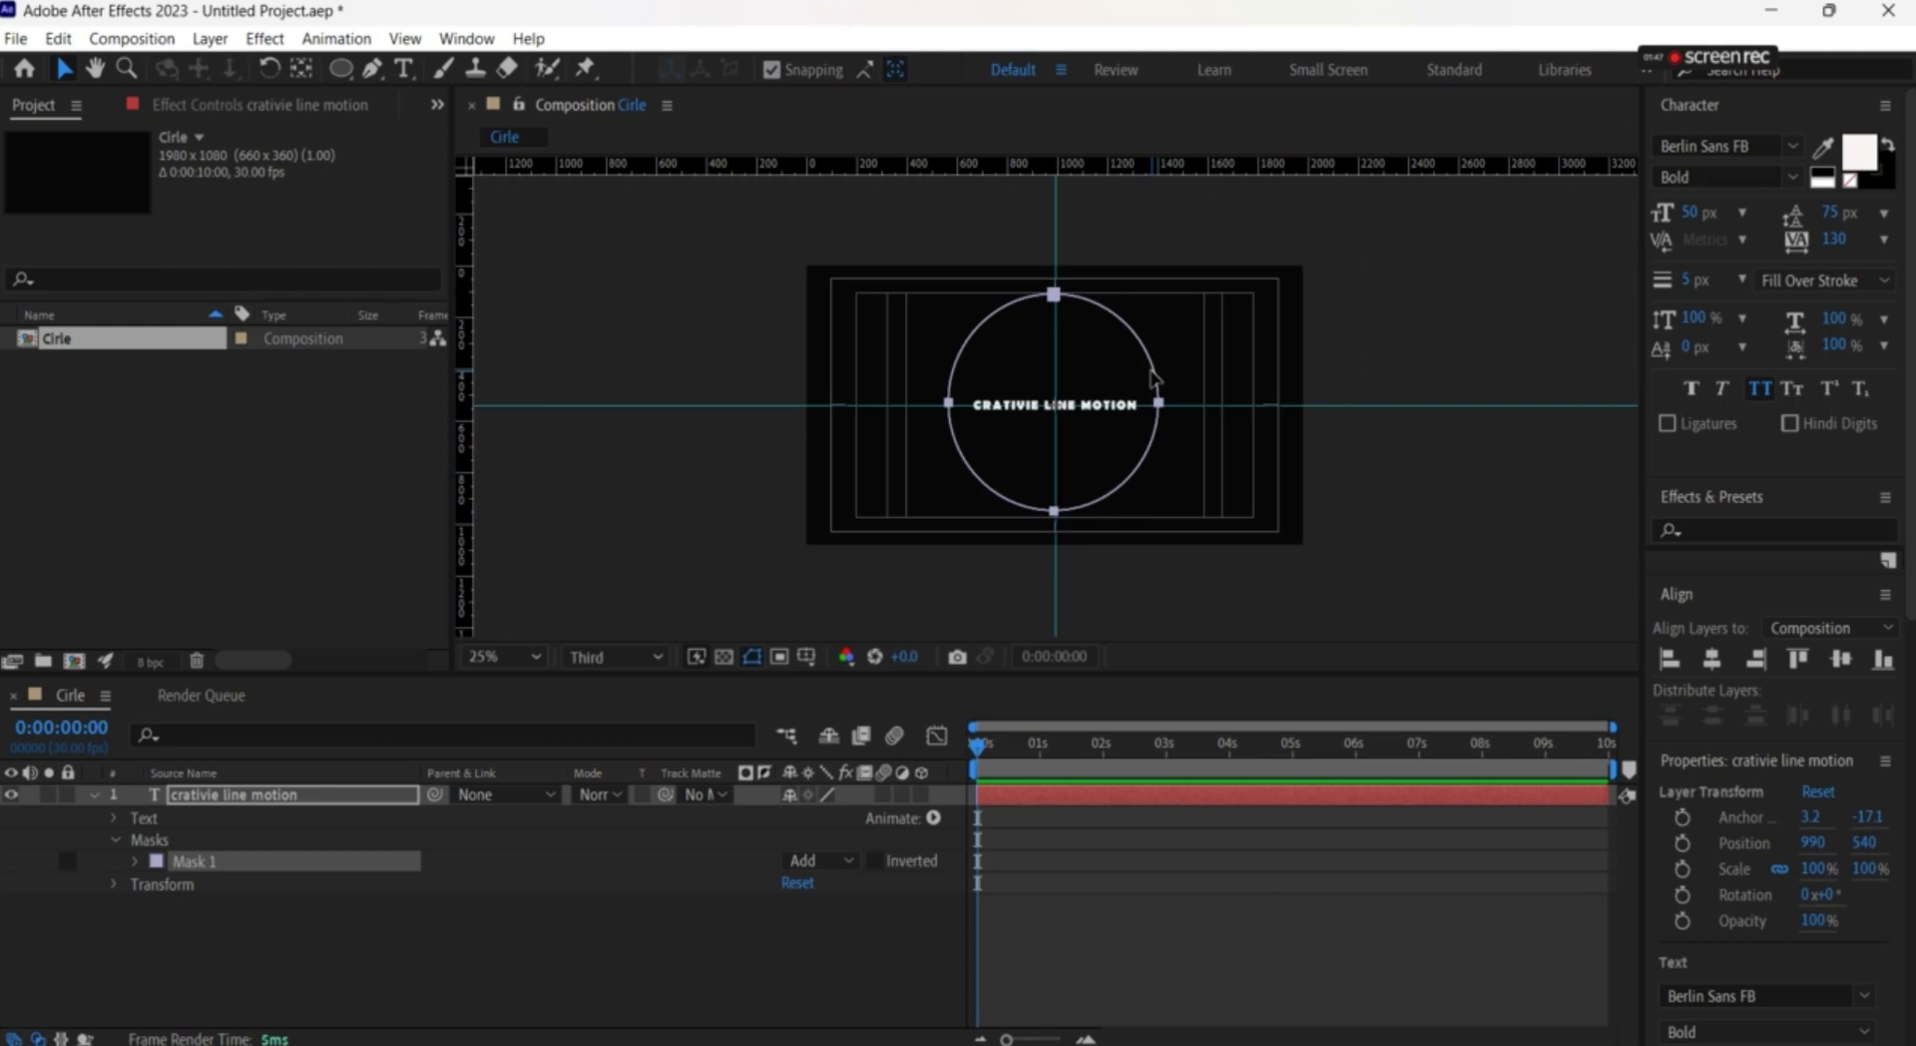
{"action": "left_click", "coordinate": [1153, 380]}
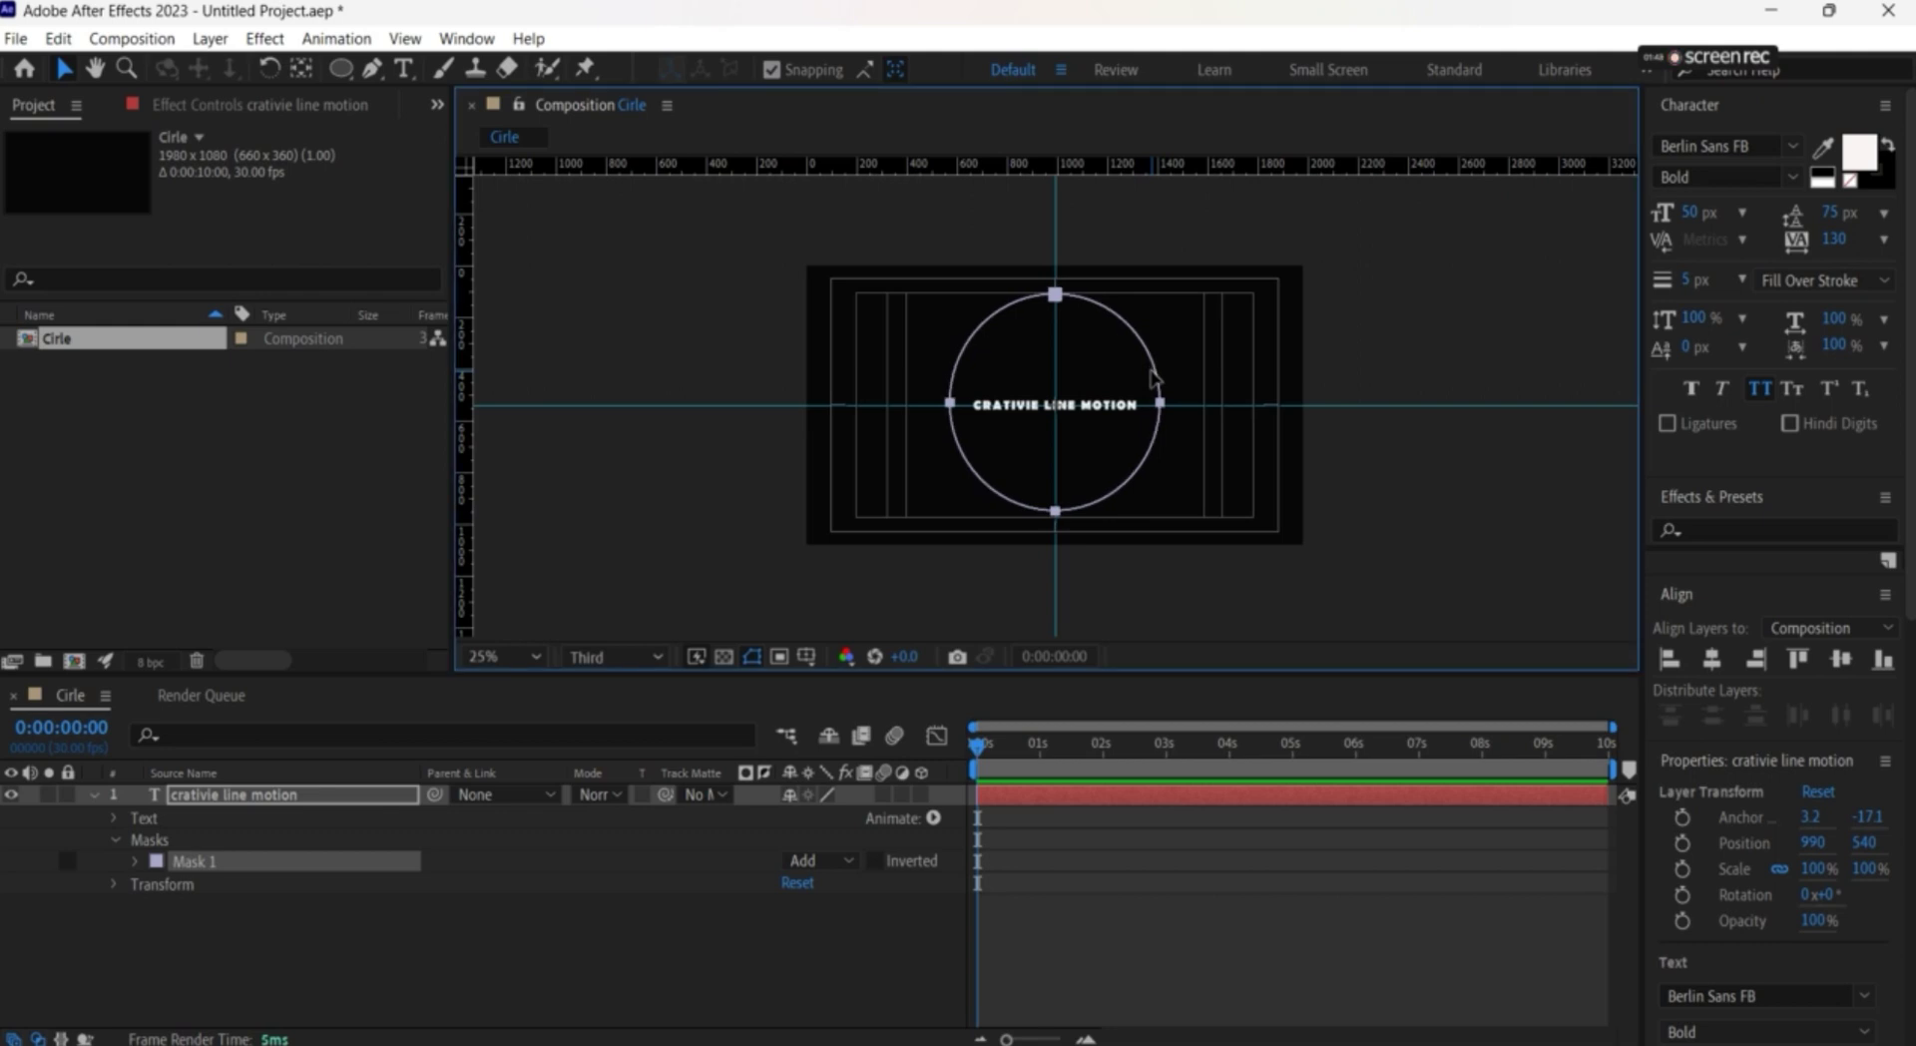
{"action": "left_click_drag", "start_coordinate": [1153, 378], "coordinate": [1155, 376]}
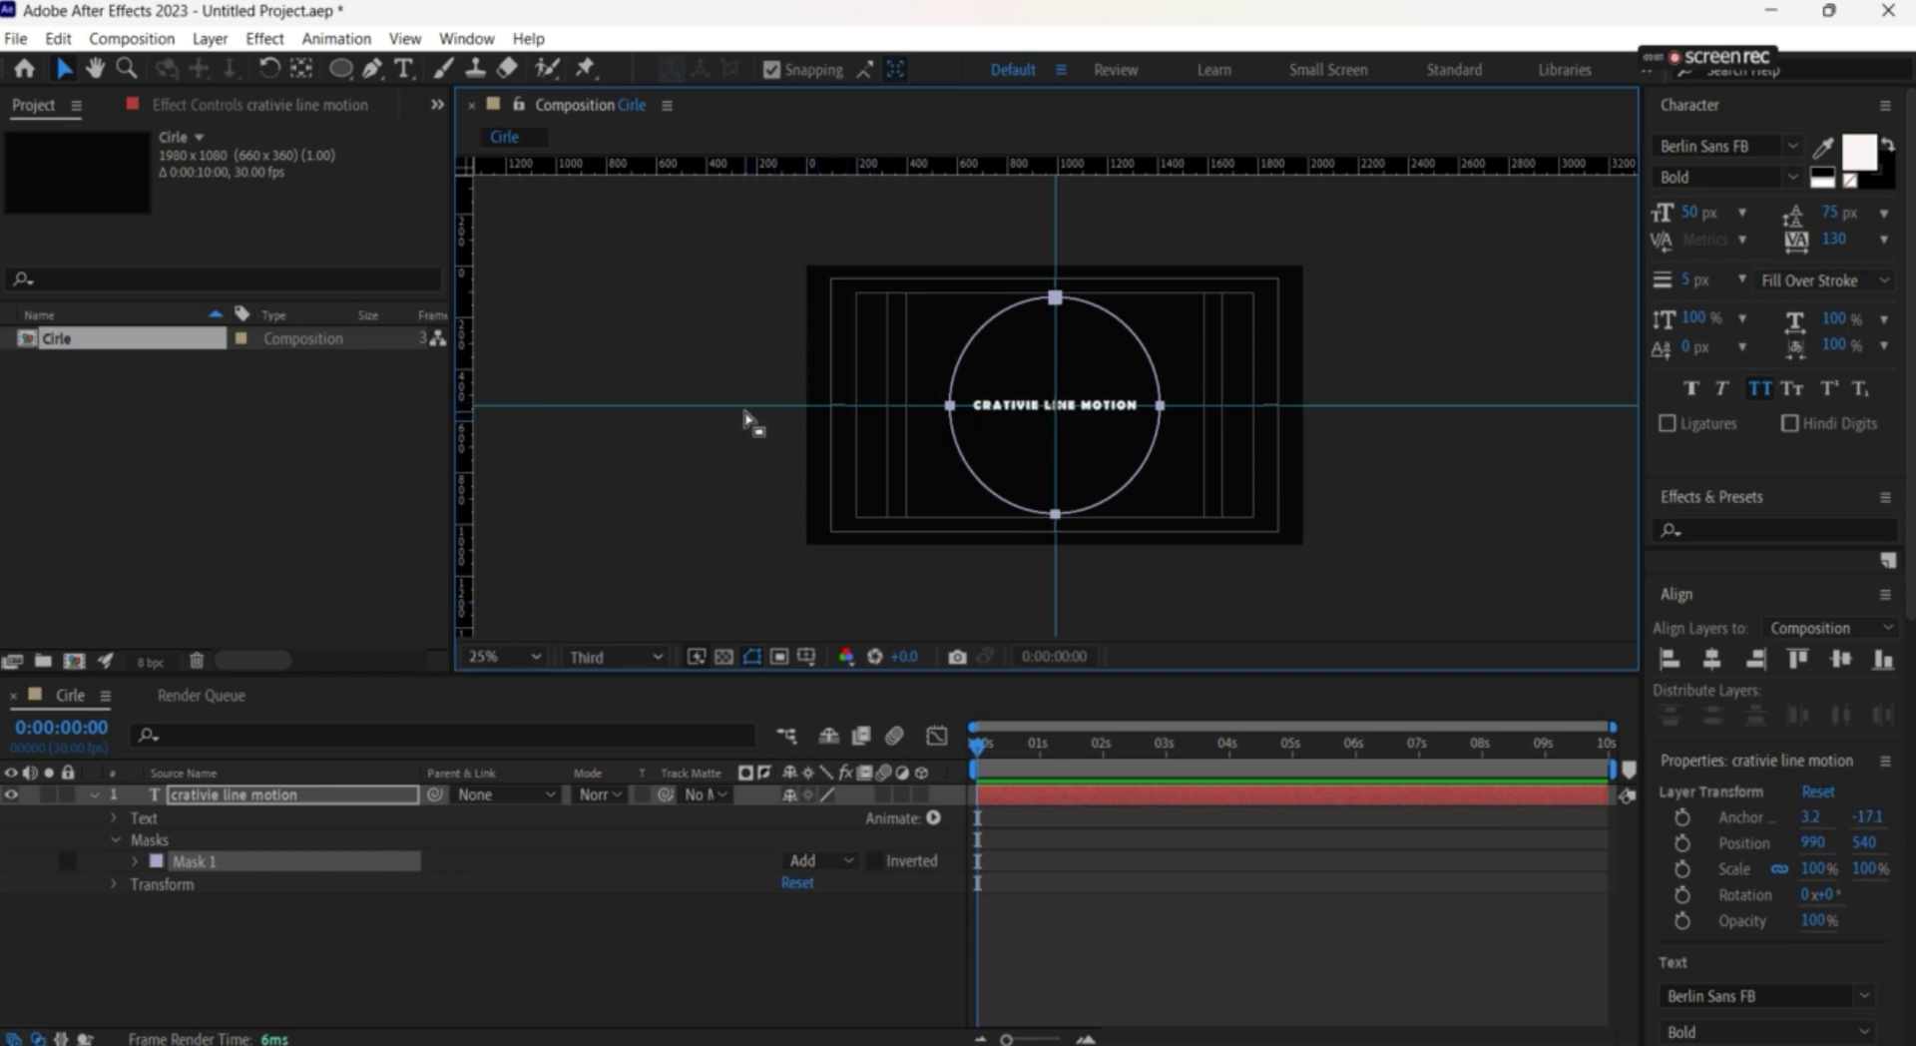
Hide the rulers and guides and deselect everything in the composition
{"action": "key", "text": "ctrl+r"}
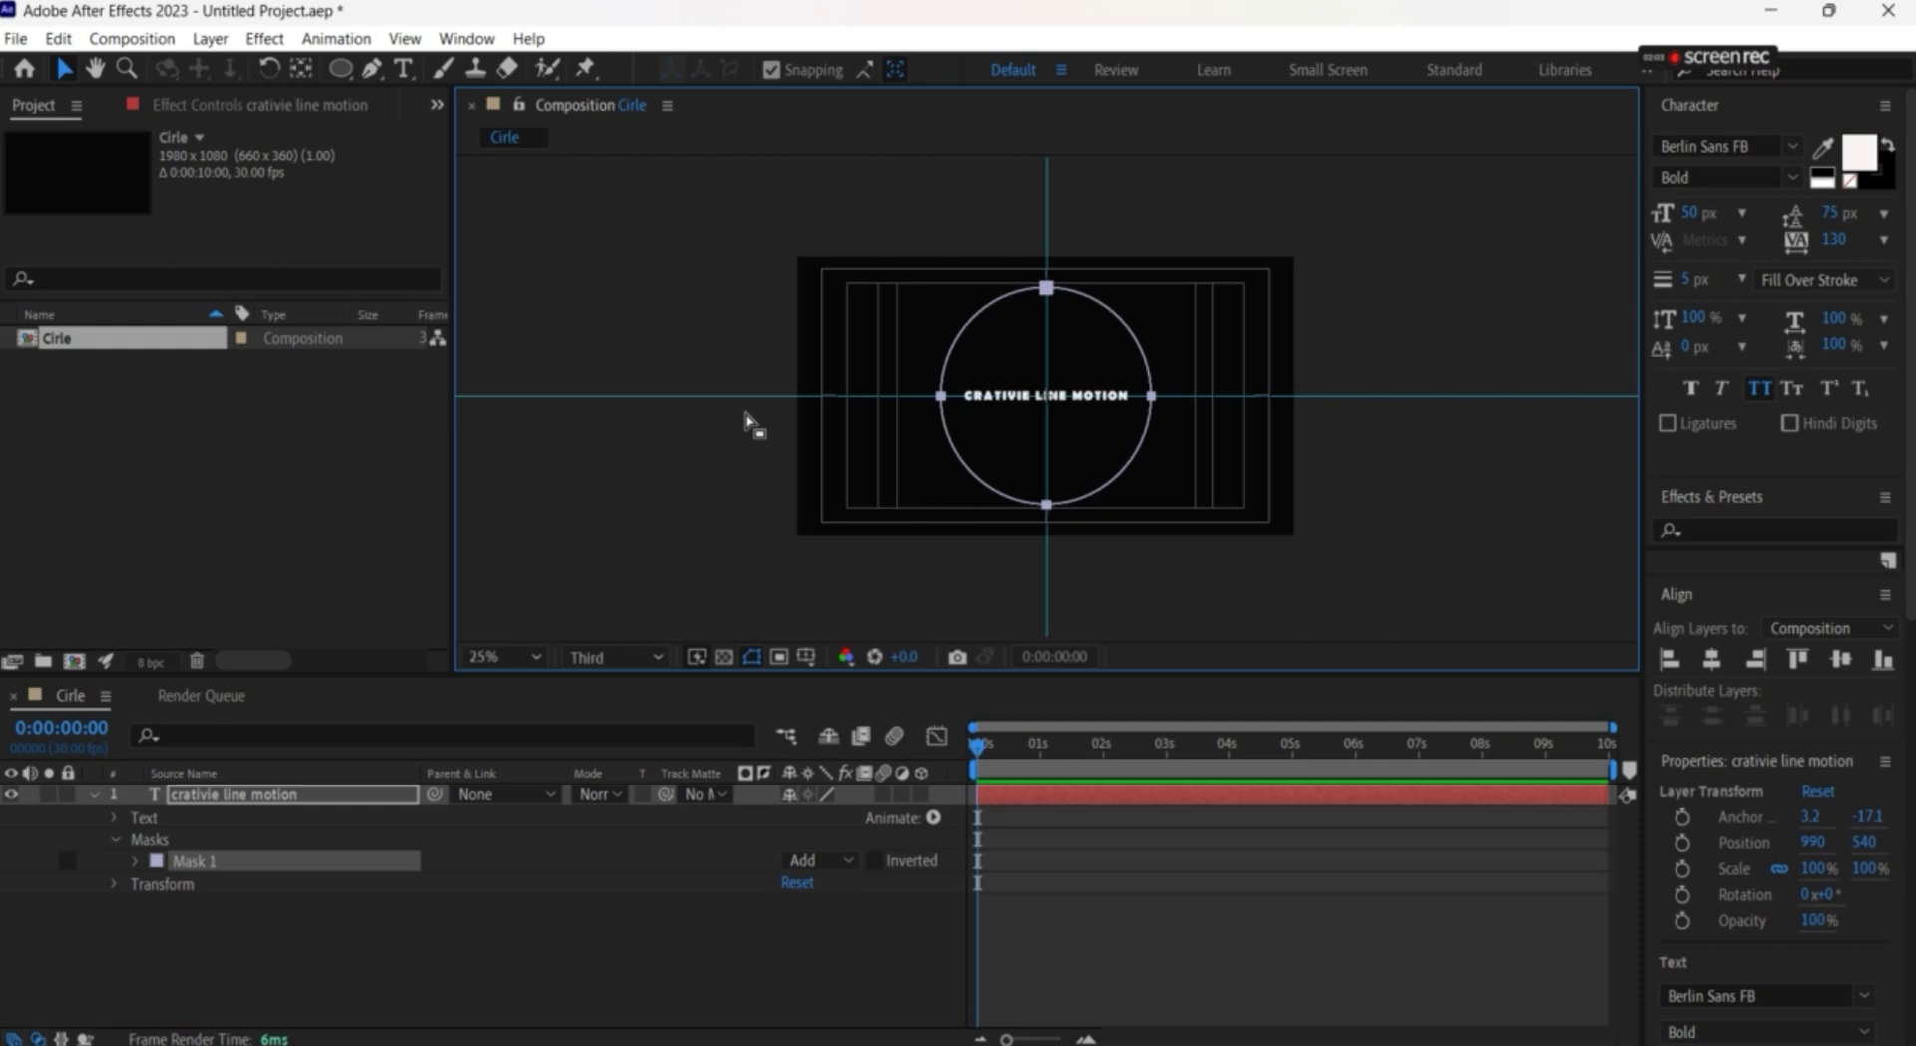
{"action": "left_click", "coordinate": [754, 399]}
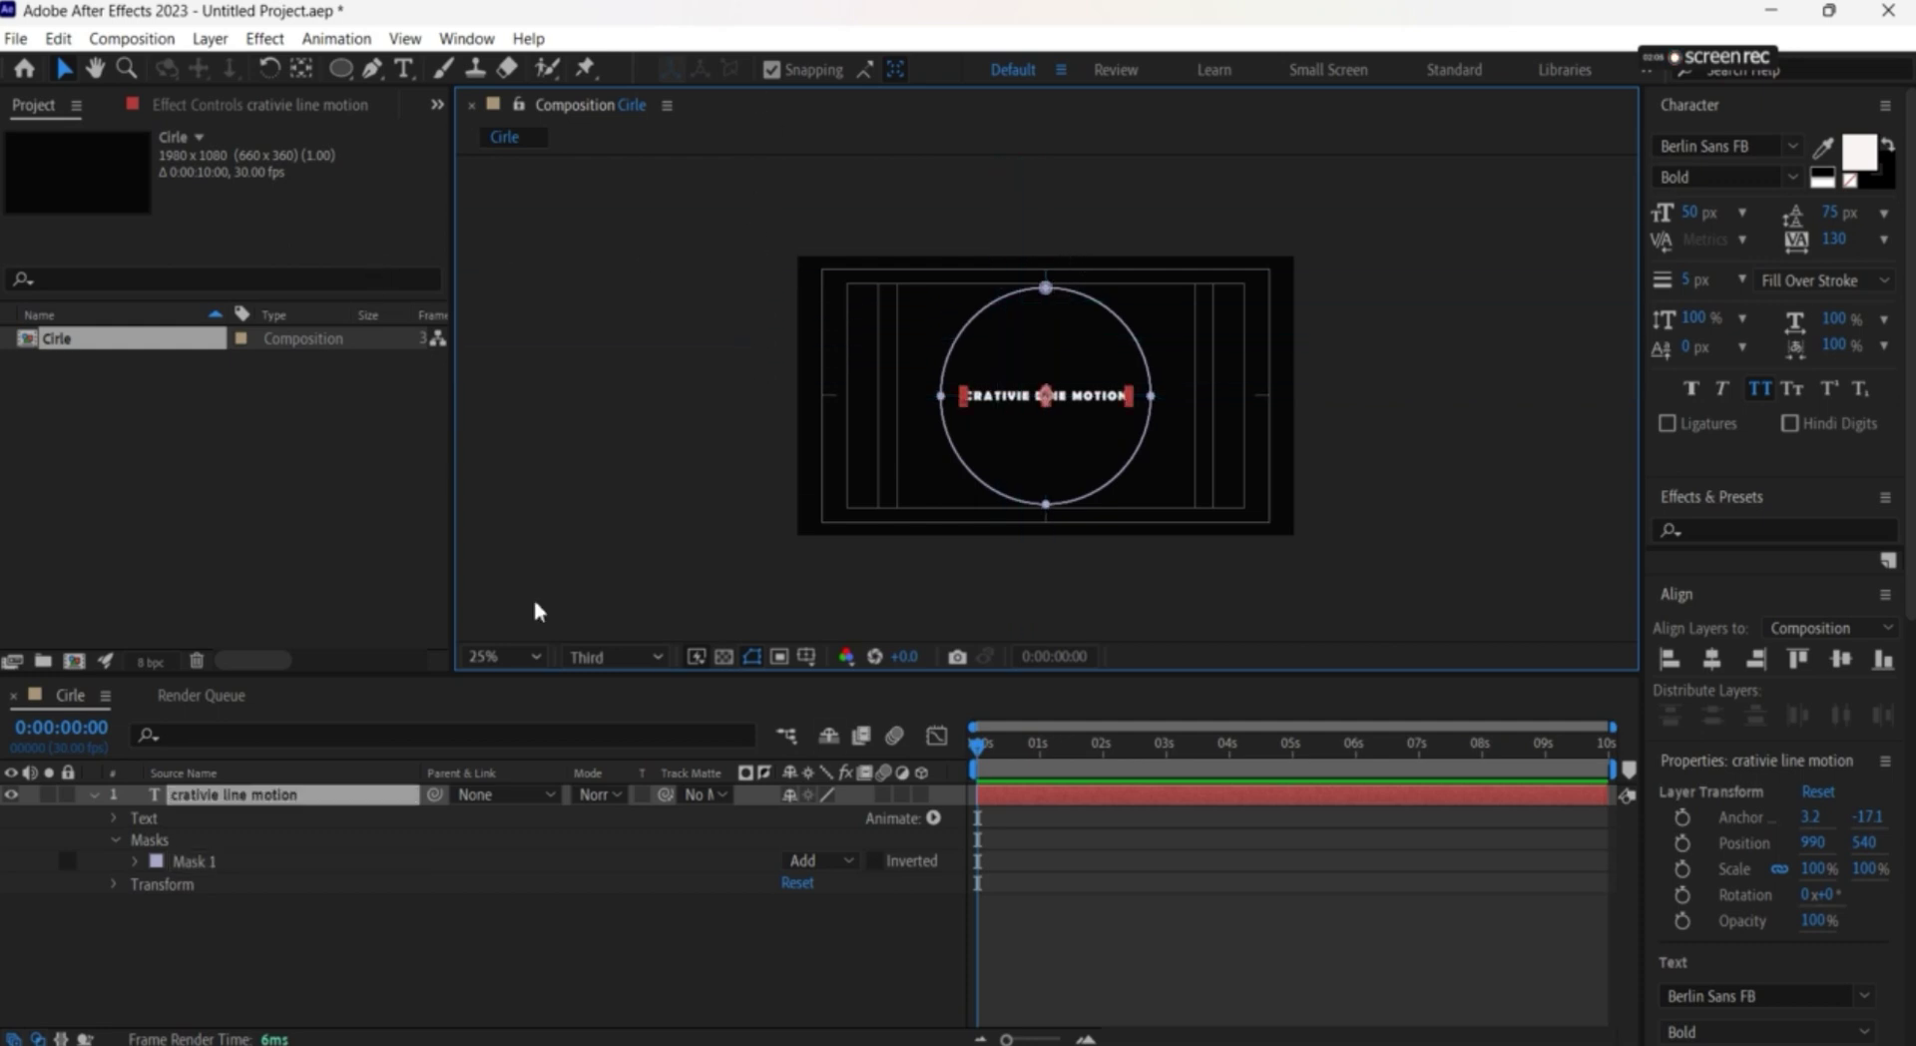
{"action": "left_click", "coordinate": [921, 616]}
{"action": "key", "text": "period"}
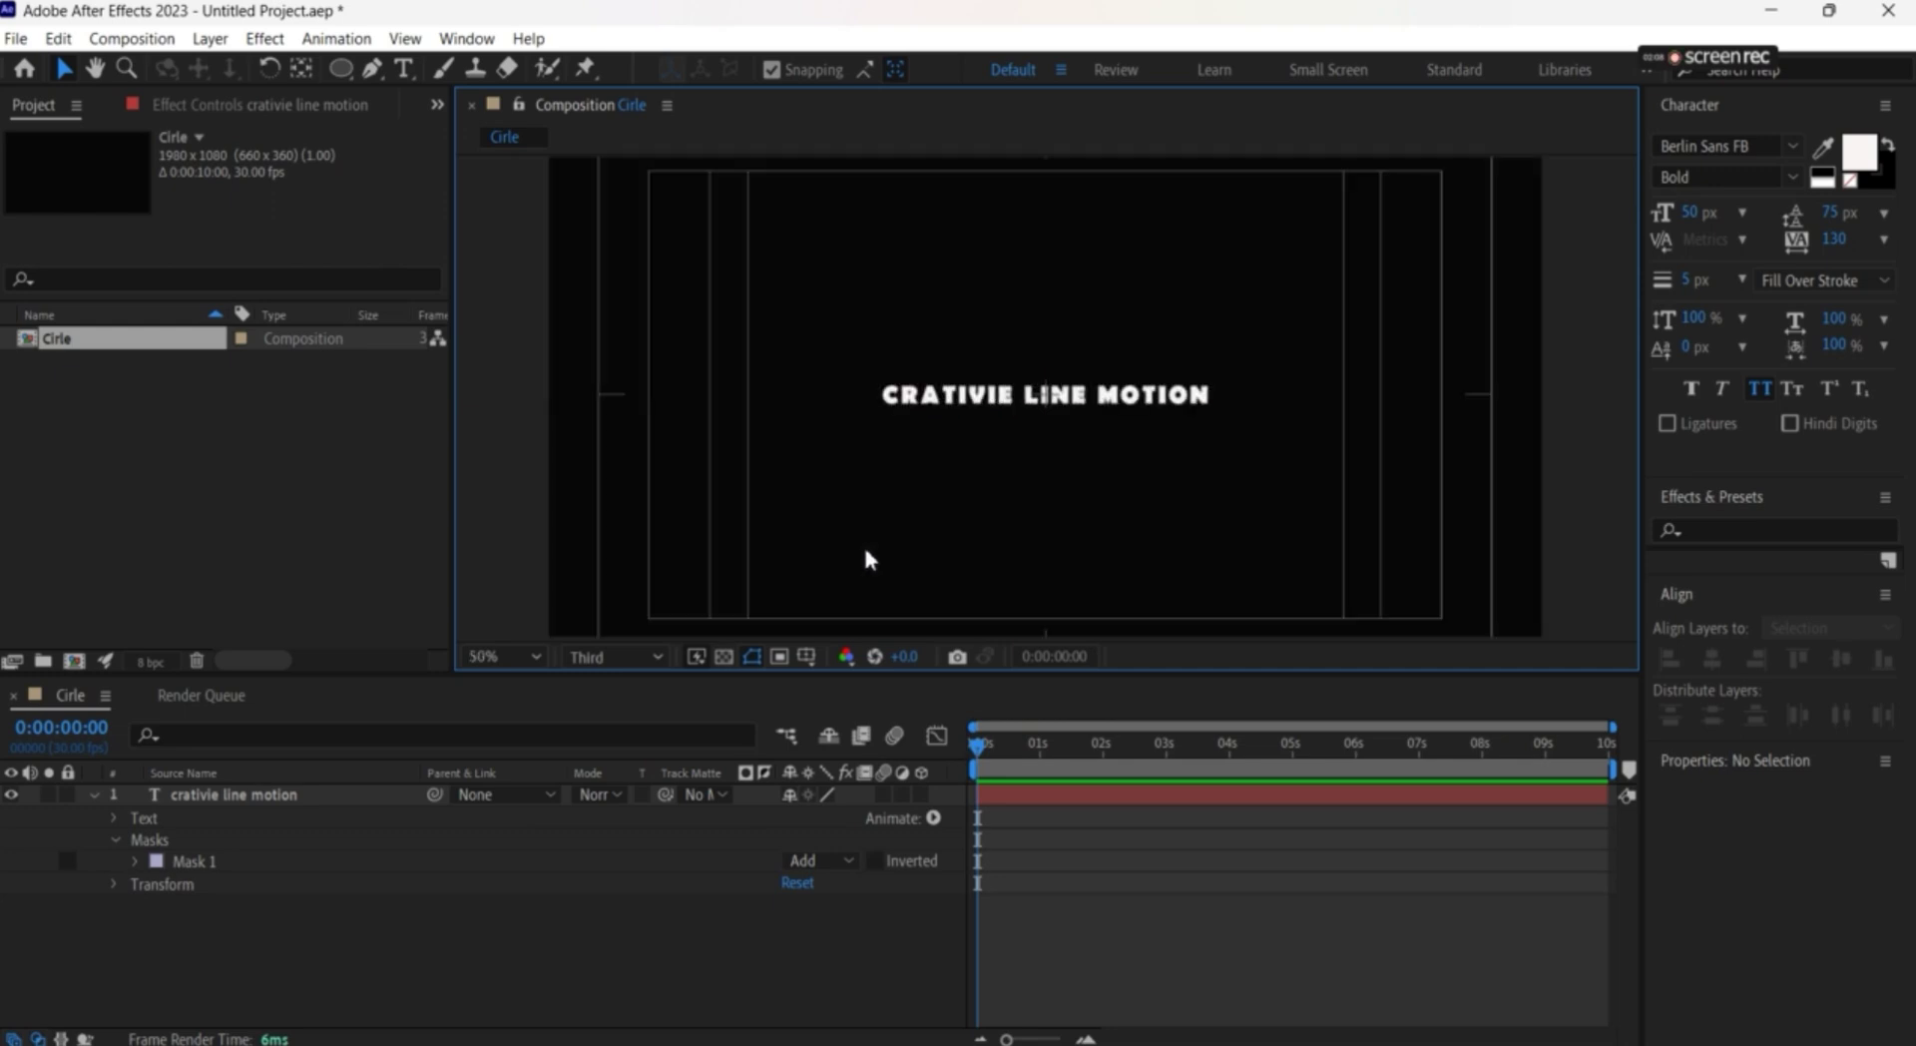
{"action": "key", "text": "comma"}
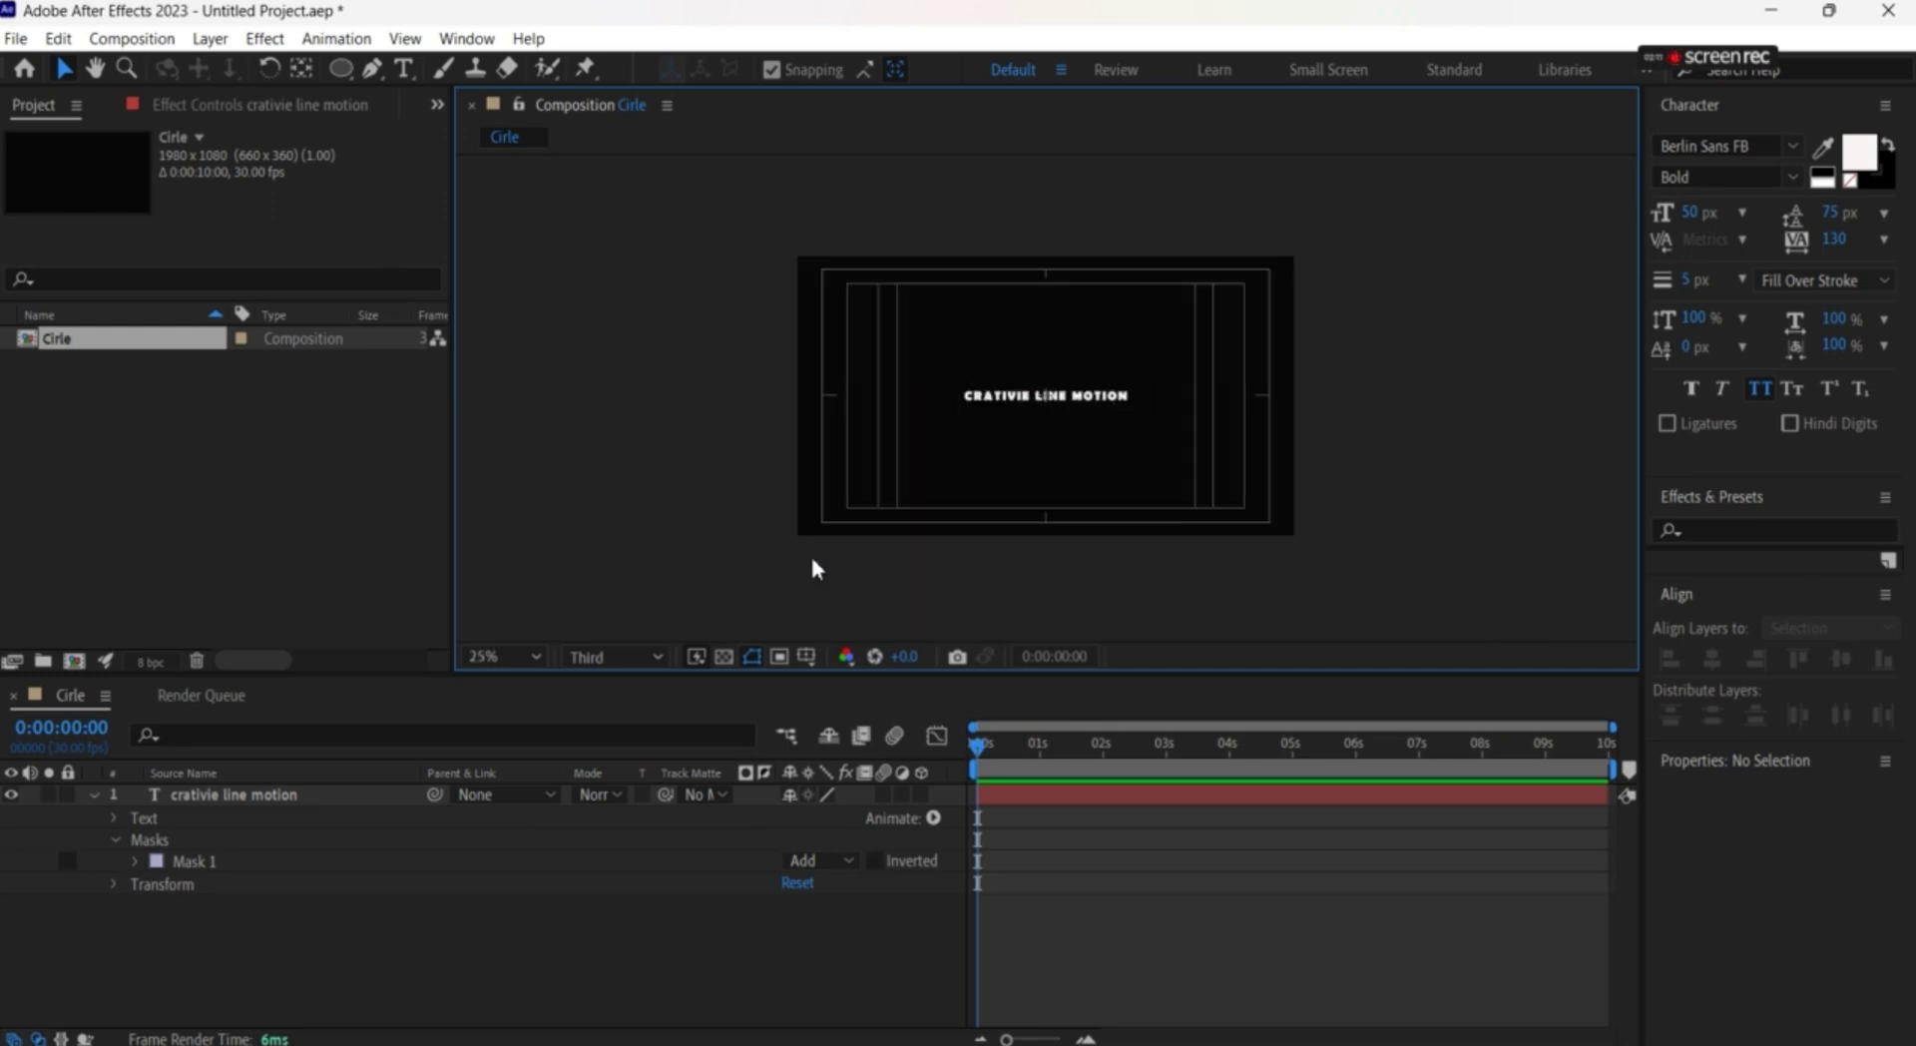
Set the text's Path Options to follow Mask 1 with Reverse Path turned On
{"action": "left_click", "coordinate": [265, 804]}
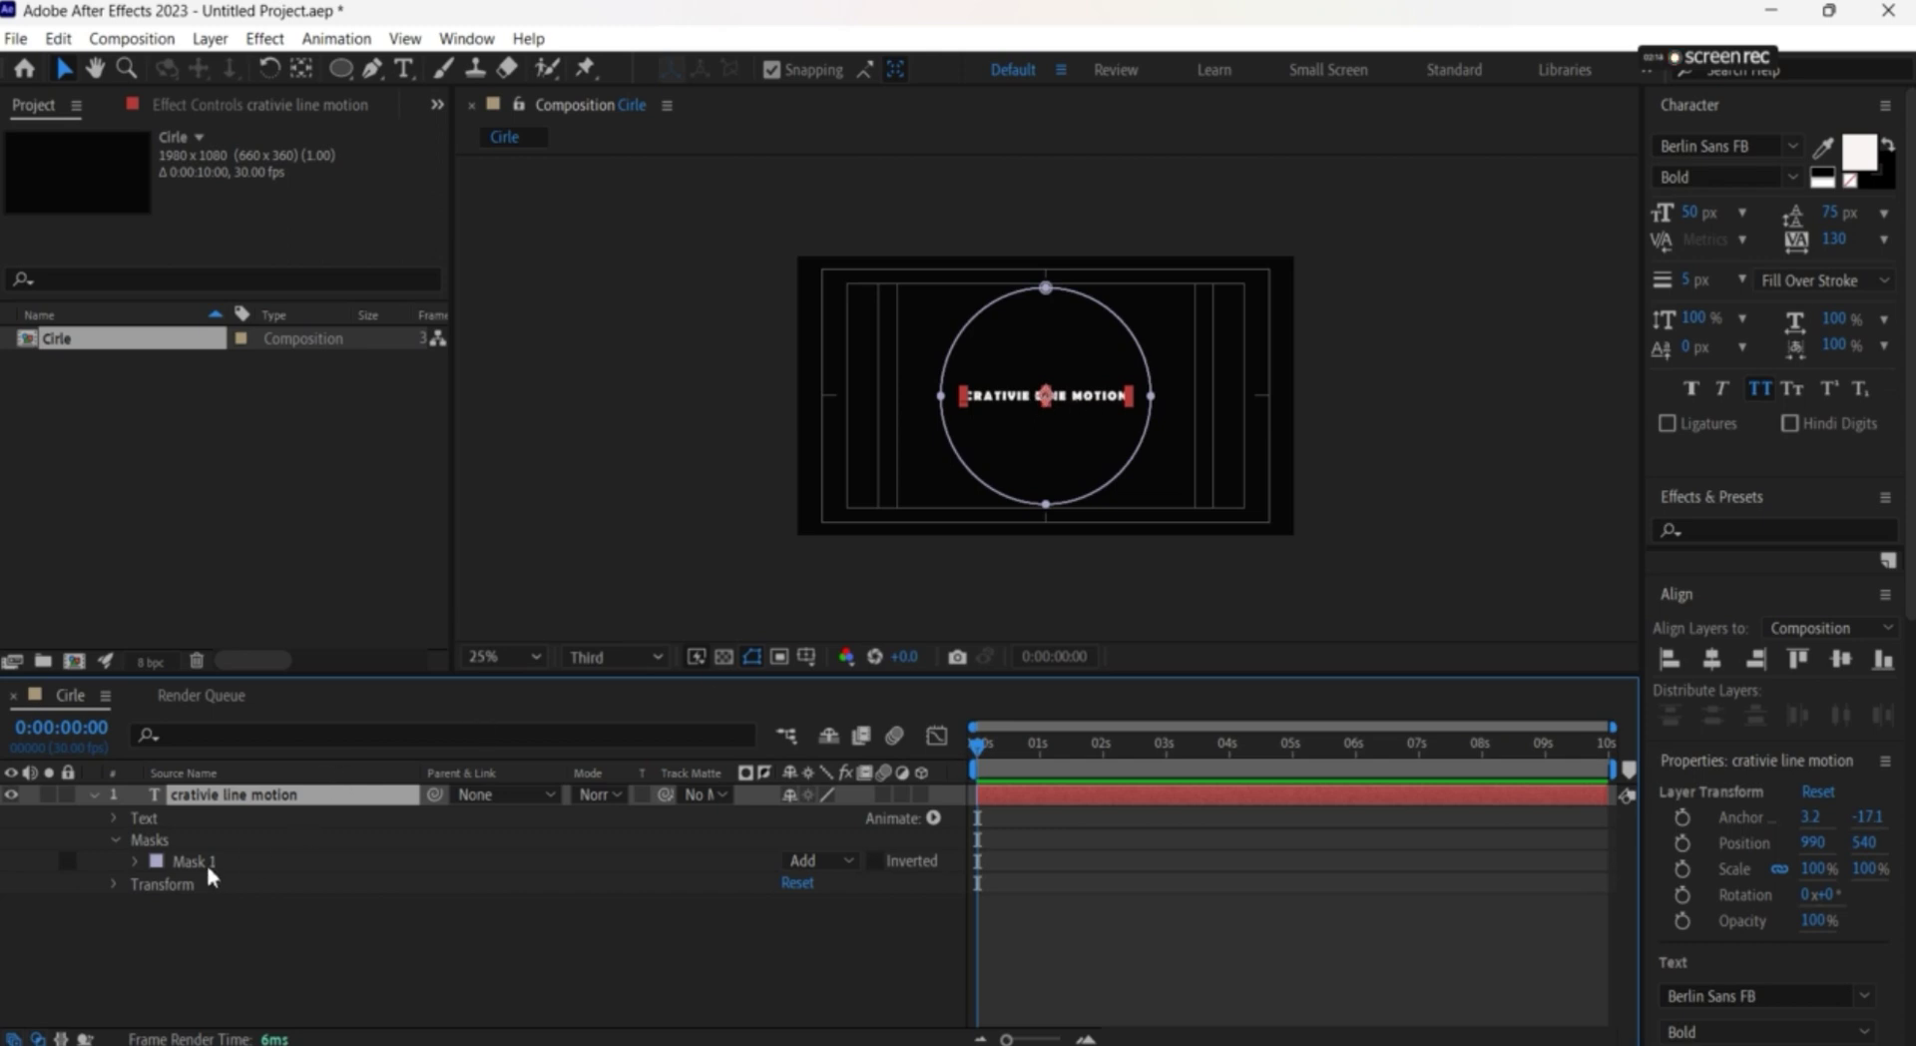
{"action": "left_click", "coordinate": [114, 812]}
{"action": "left_click", "coordinate": [114, 813]}
{"action": "left_click", "coordinate": [112, 841]}
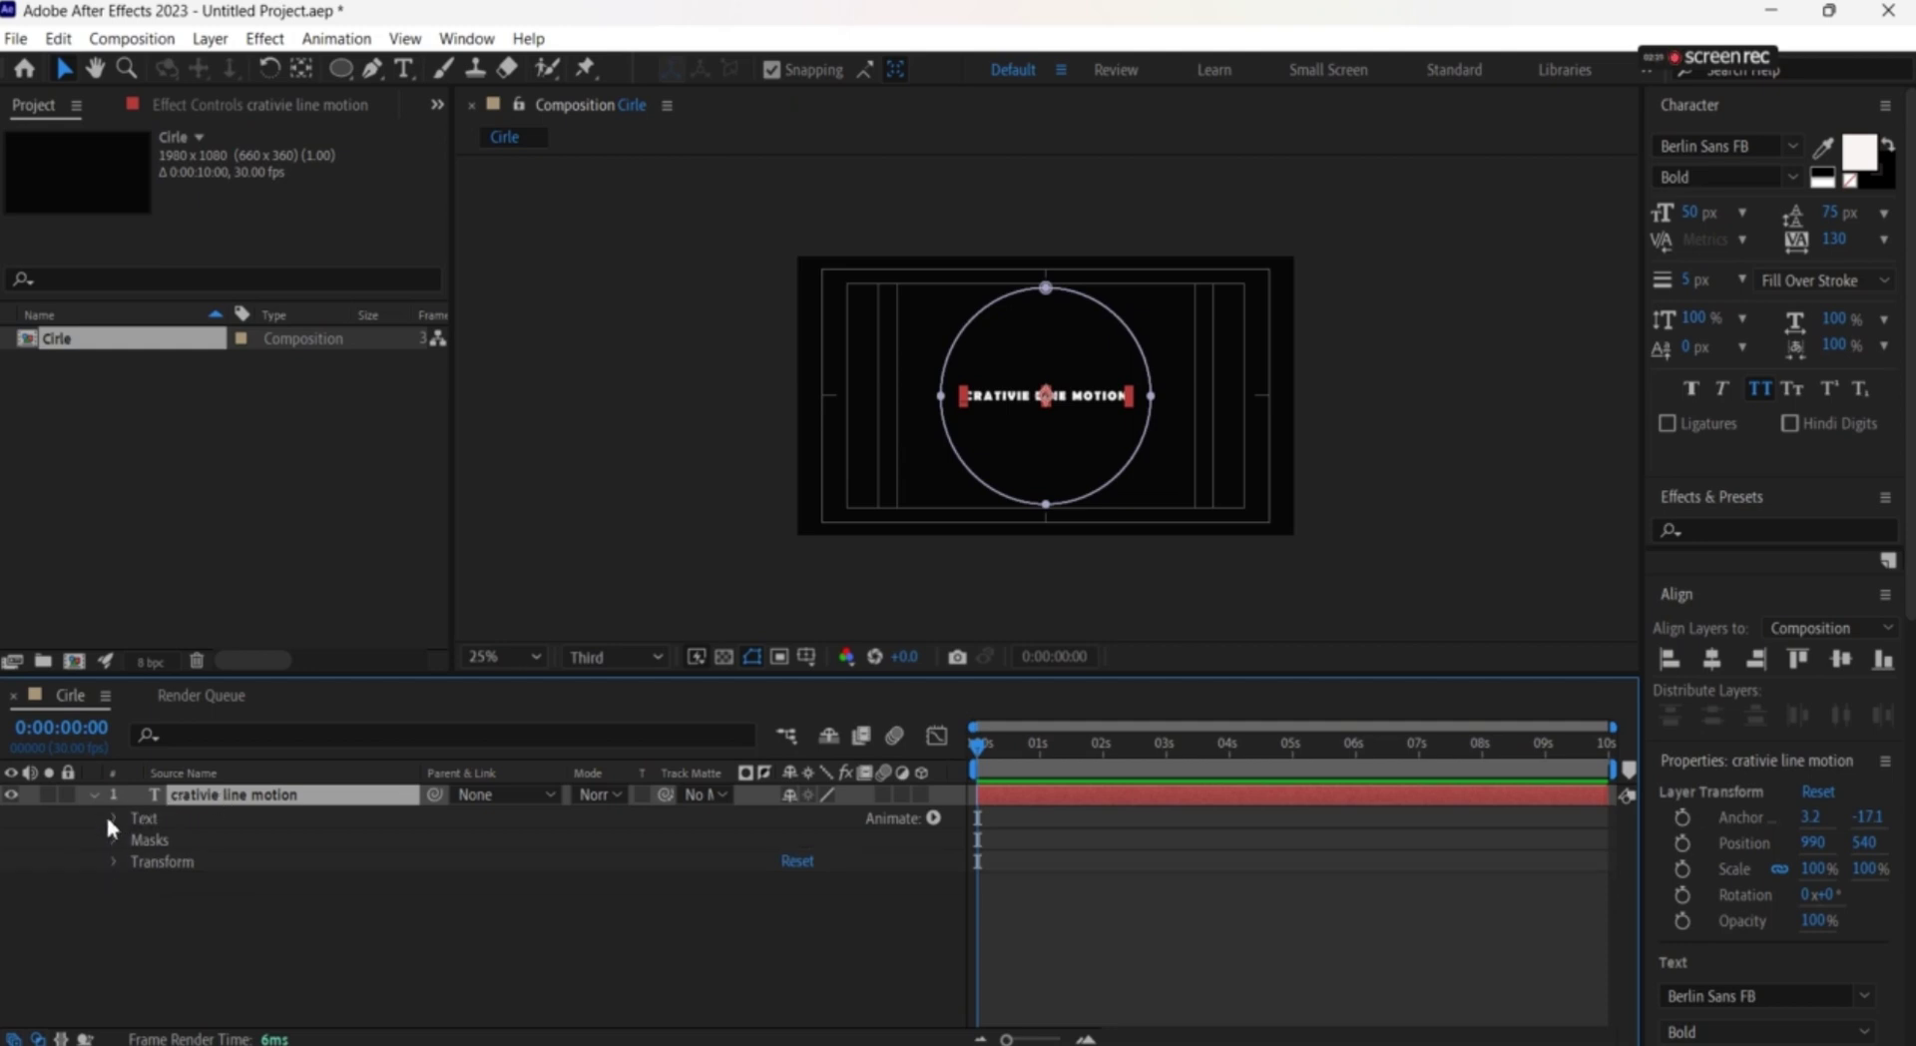
{"action": "left_click", "coordinate": [111, 819]}
{"action": "left_click", "coordinate": [135, 863]}
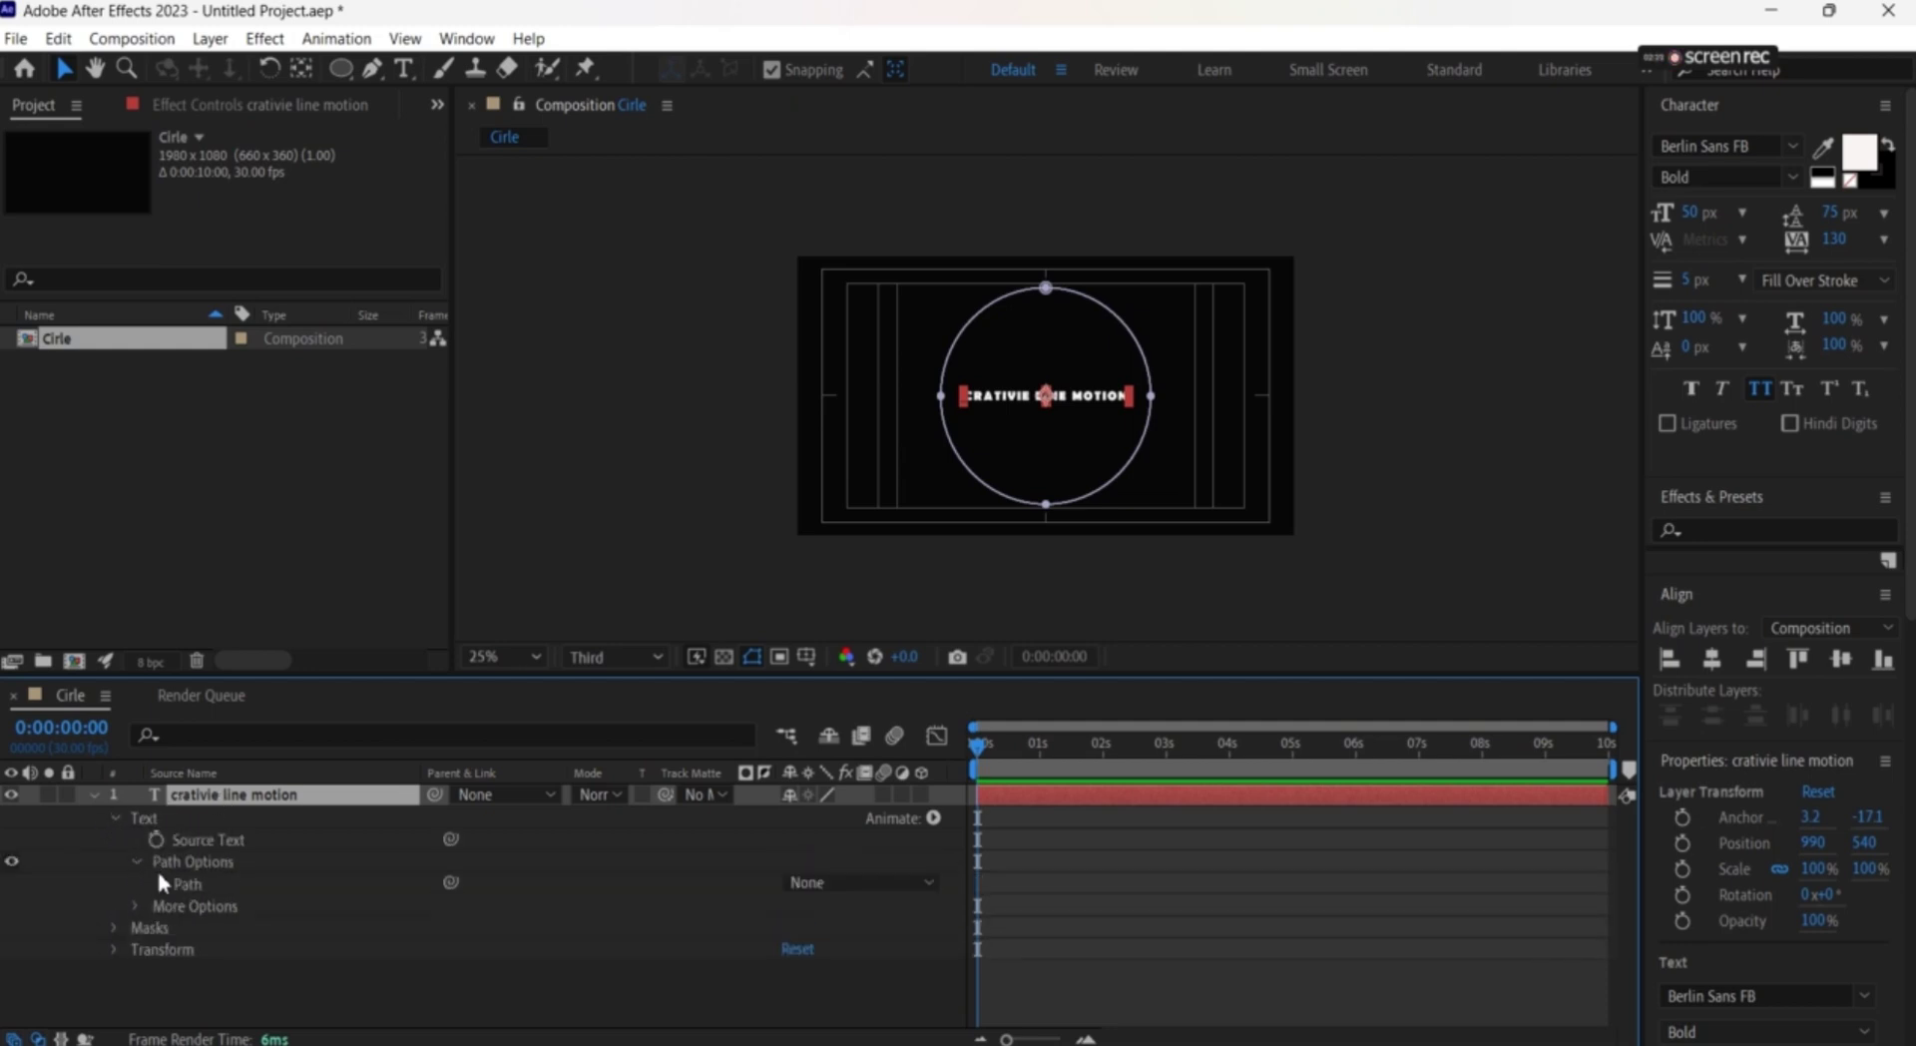
{"action": "left_click", "coordinate": [930, 880]}
{"action": "left_click", "coordinate": [876, 950]}
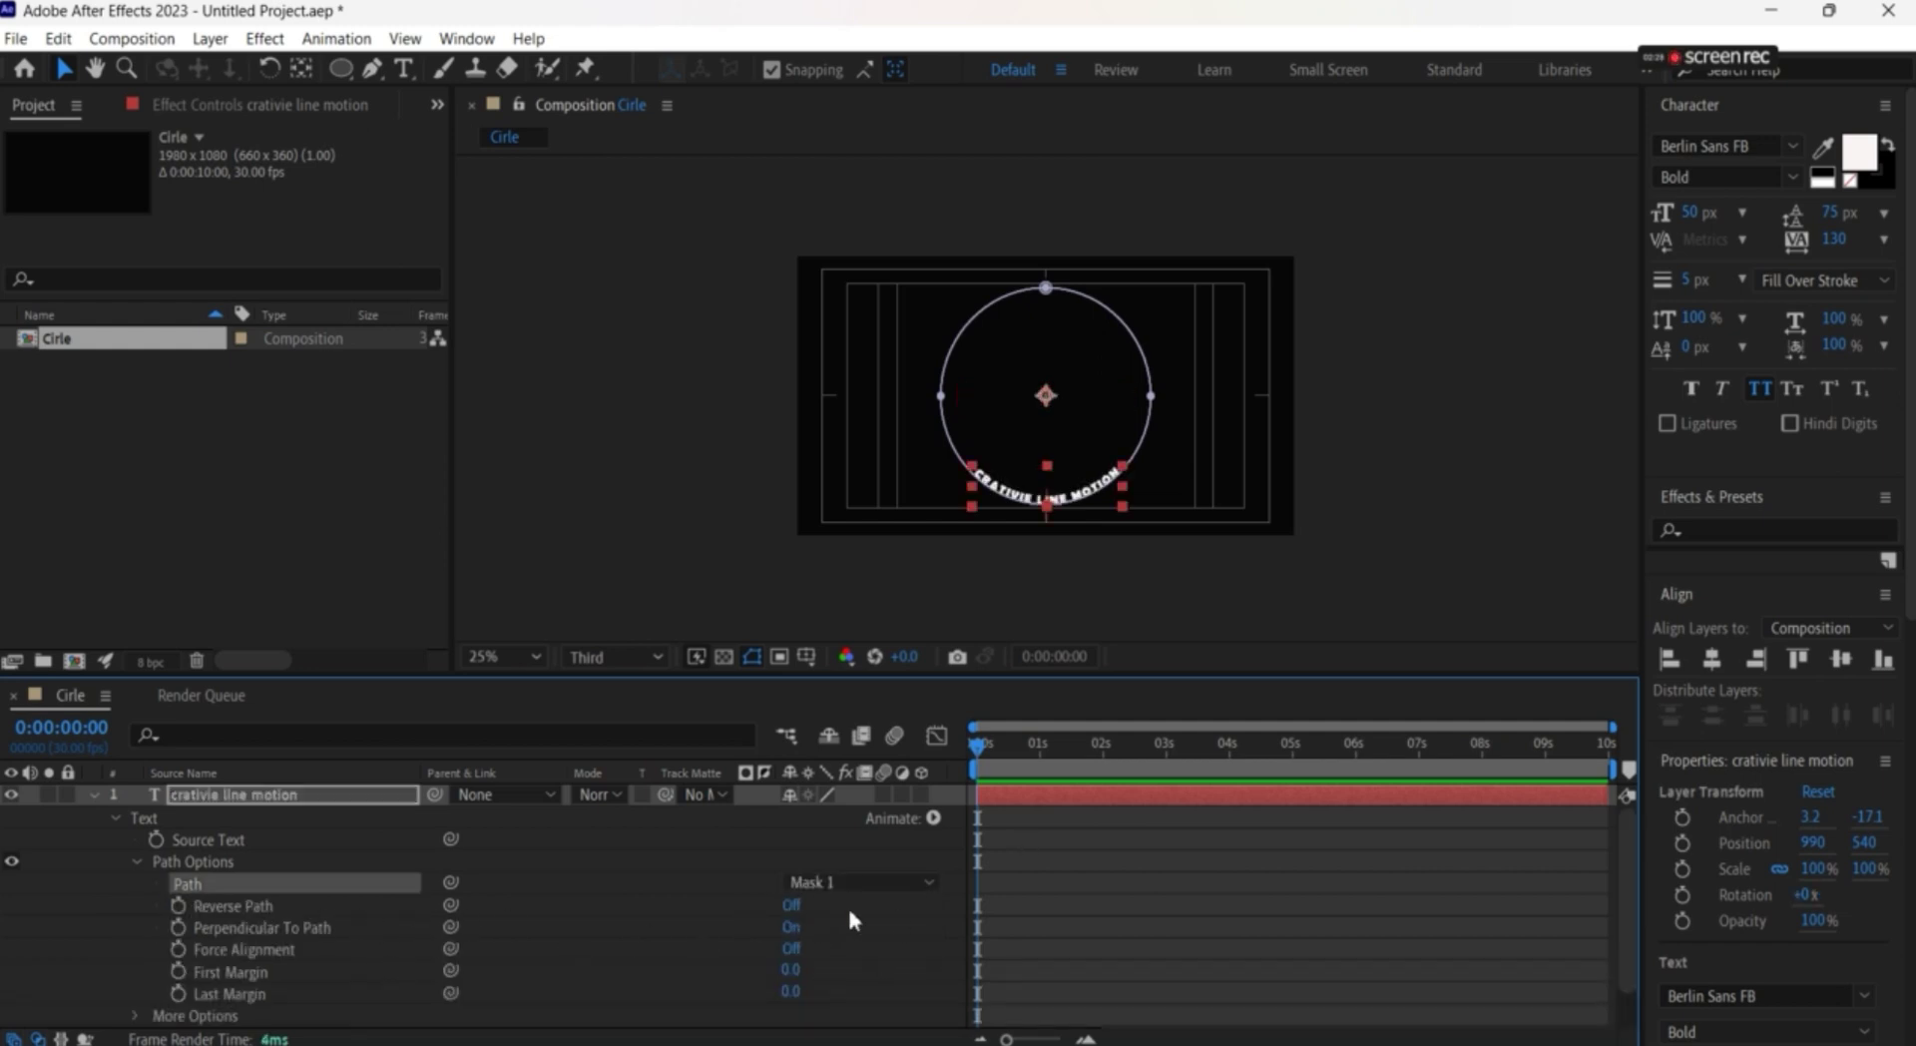
{"action": "left_click", "coordinate": [792, 904]}
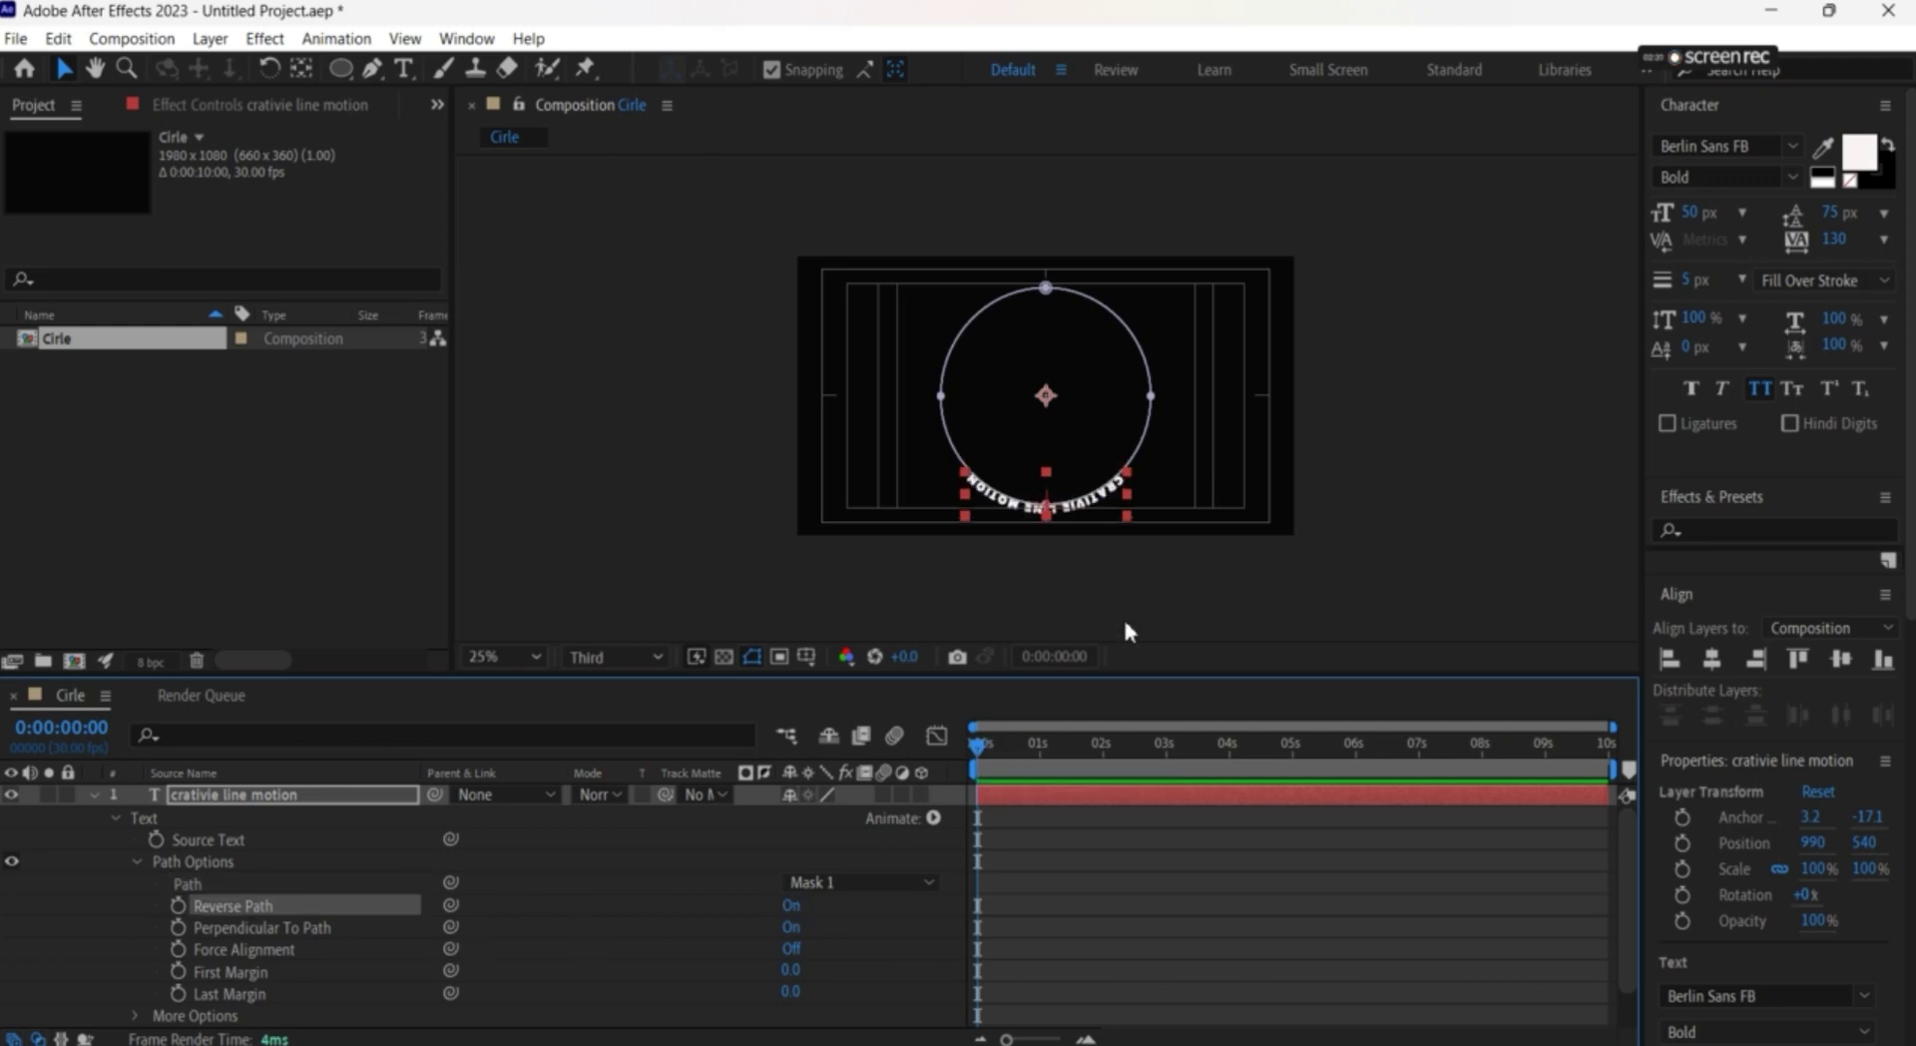
{"action": "key", "text": "period"}
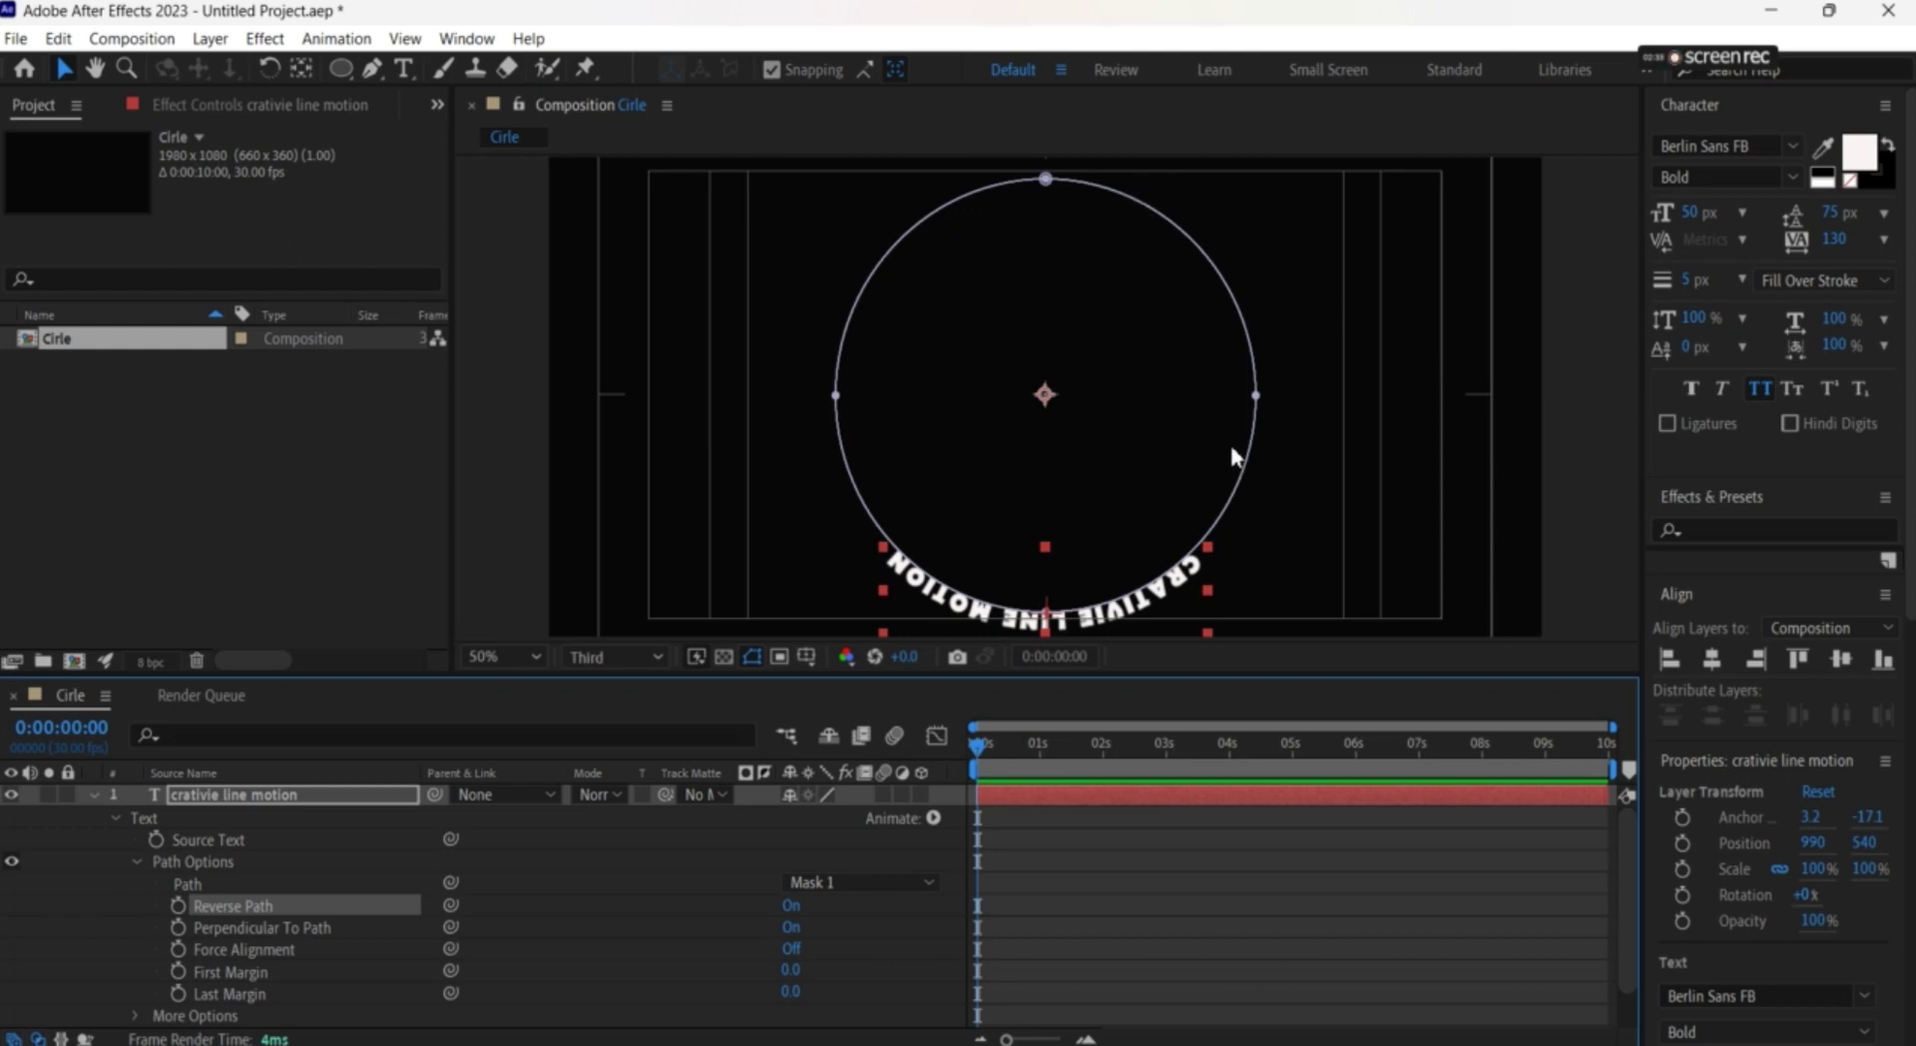
{"action": "key", "text": "comma"}
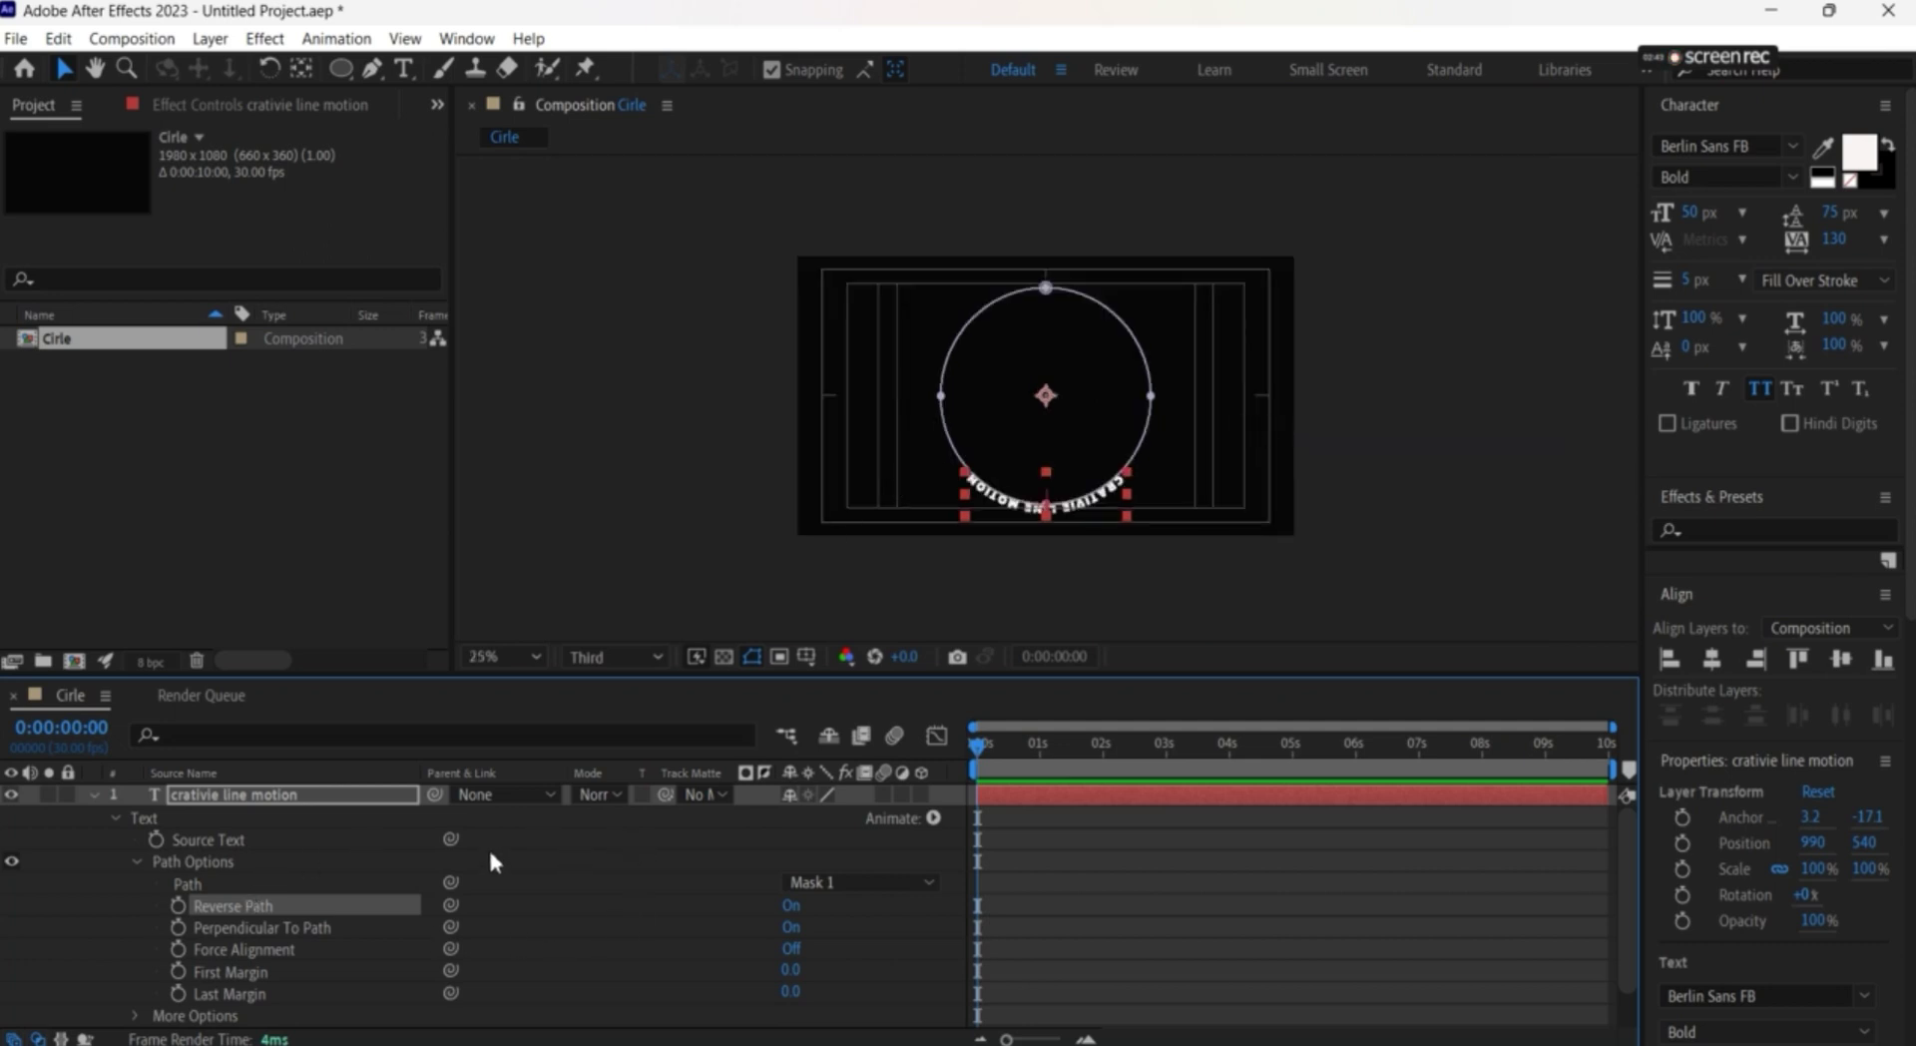
{"action": "left_click", "coordinate": [94, 795]}
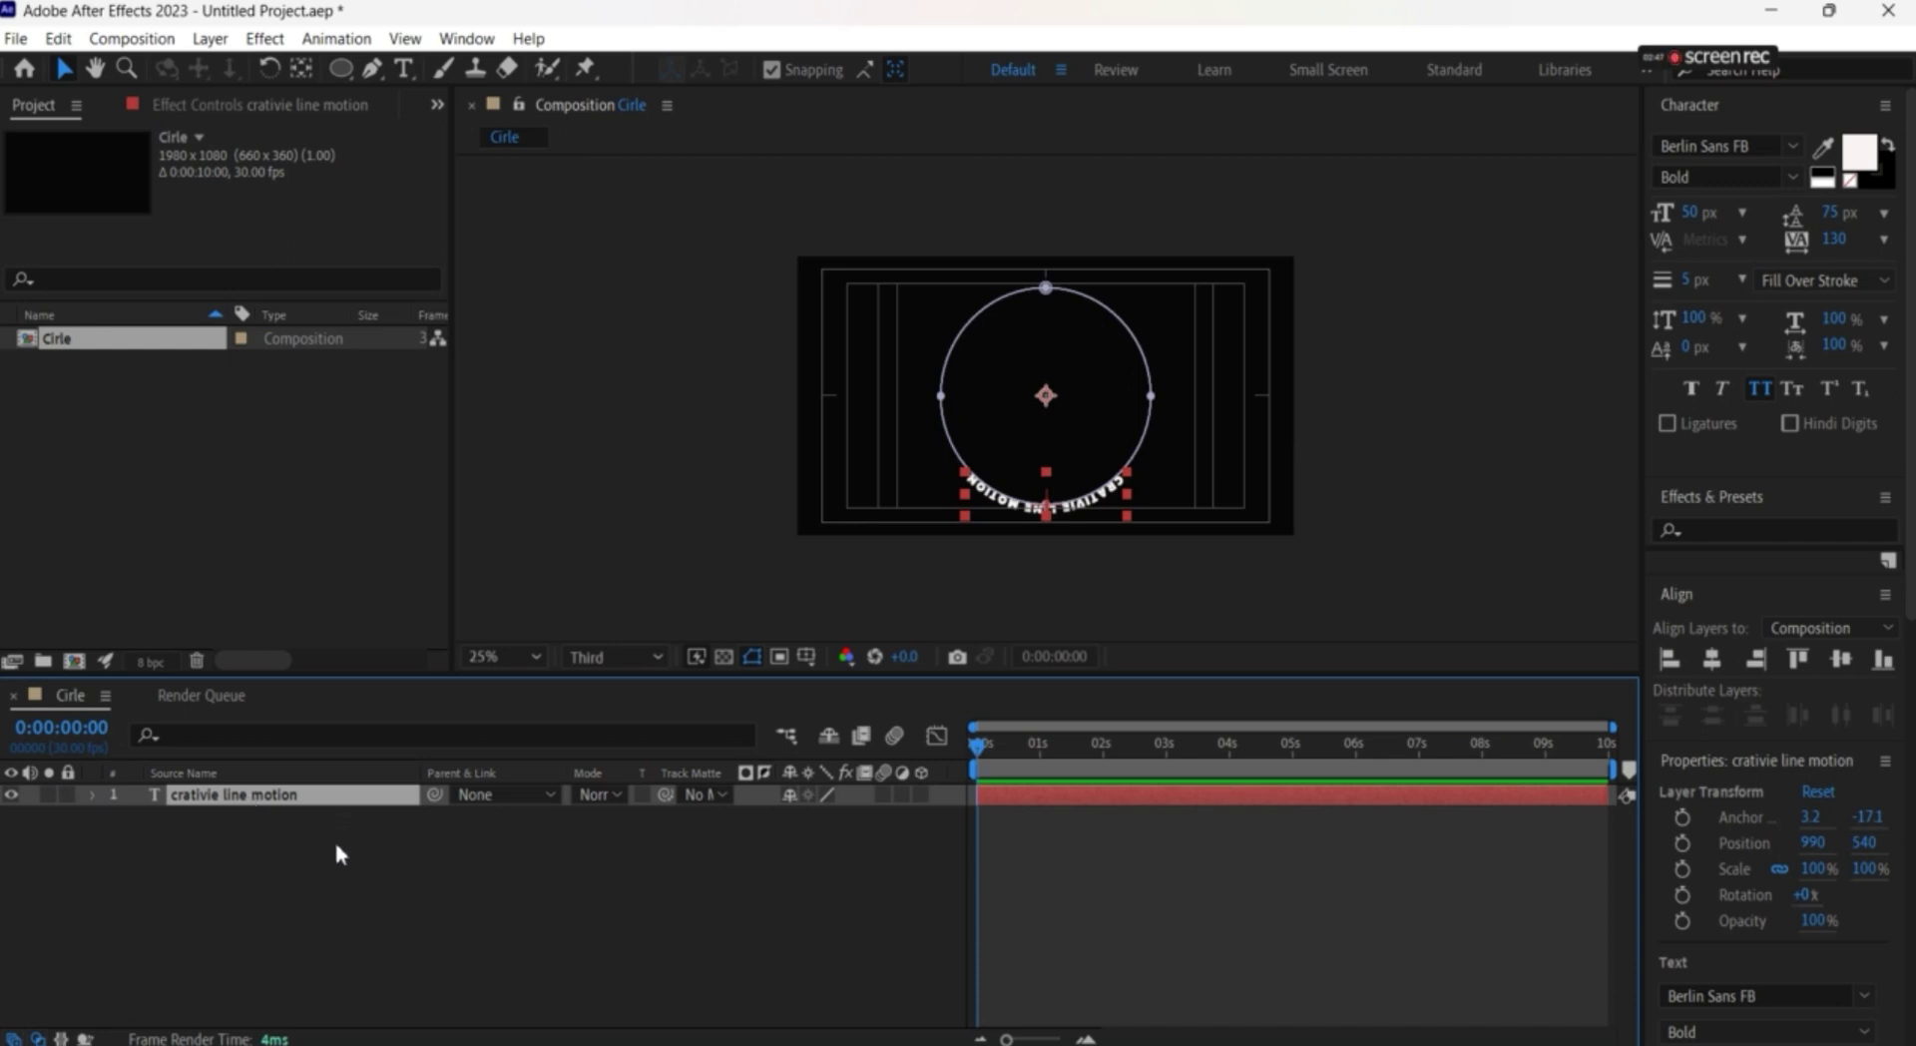
Duplicate the text layer and rotate the copy to 103° around the circle
{"action": "key", "text": "ctrl+c"}
{"action": "key", "text": "ctrl+v"}
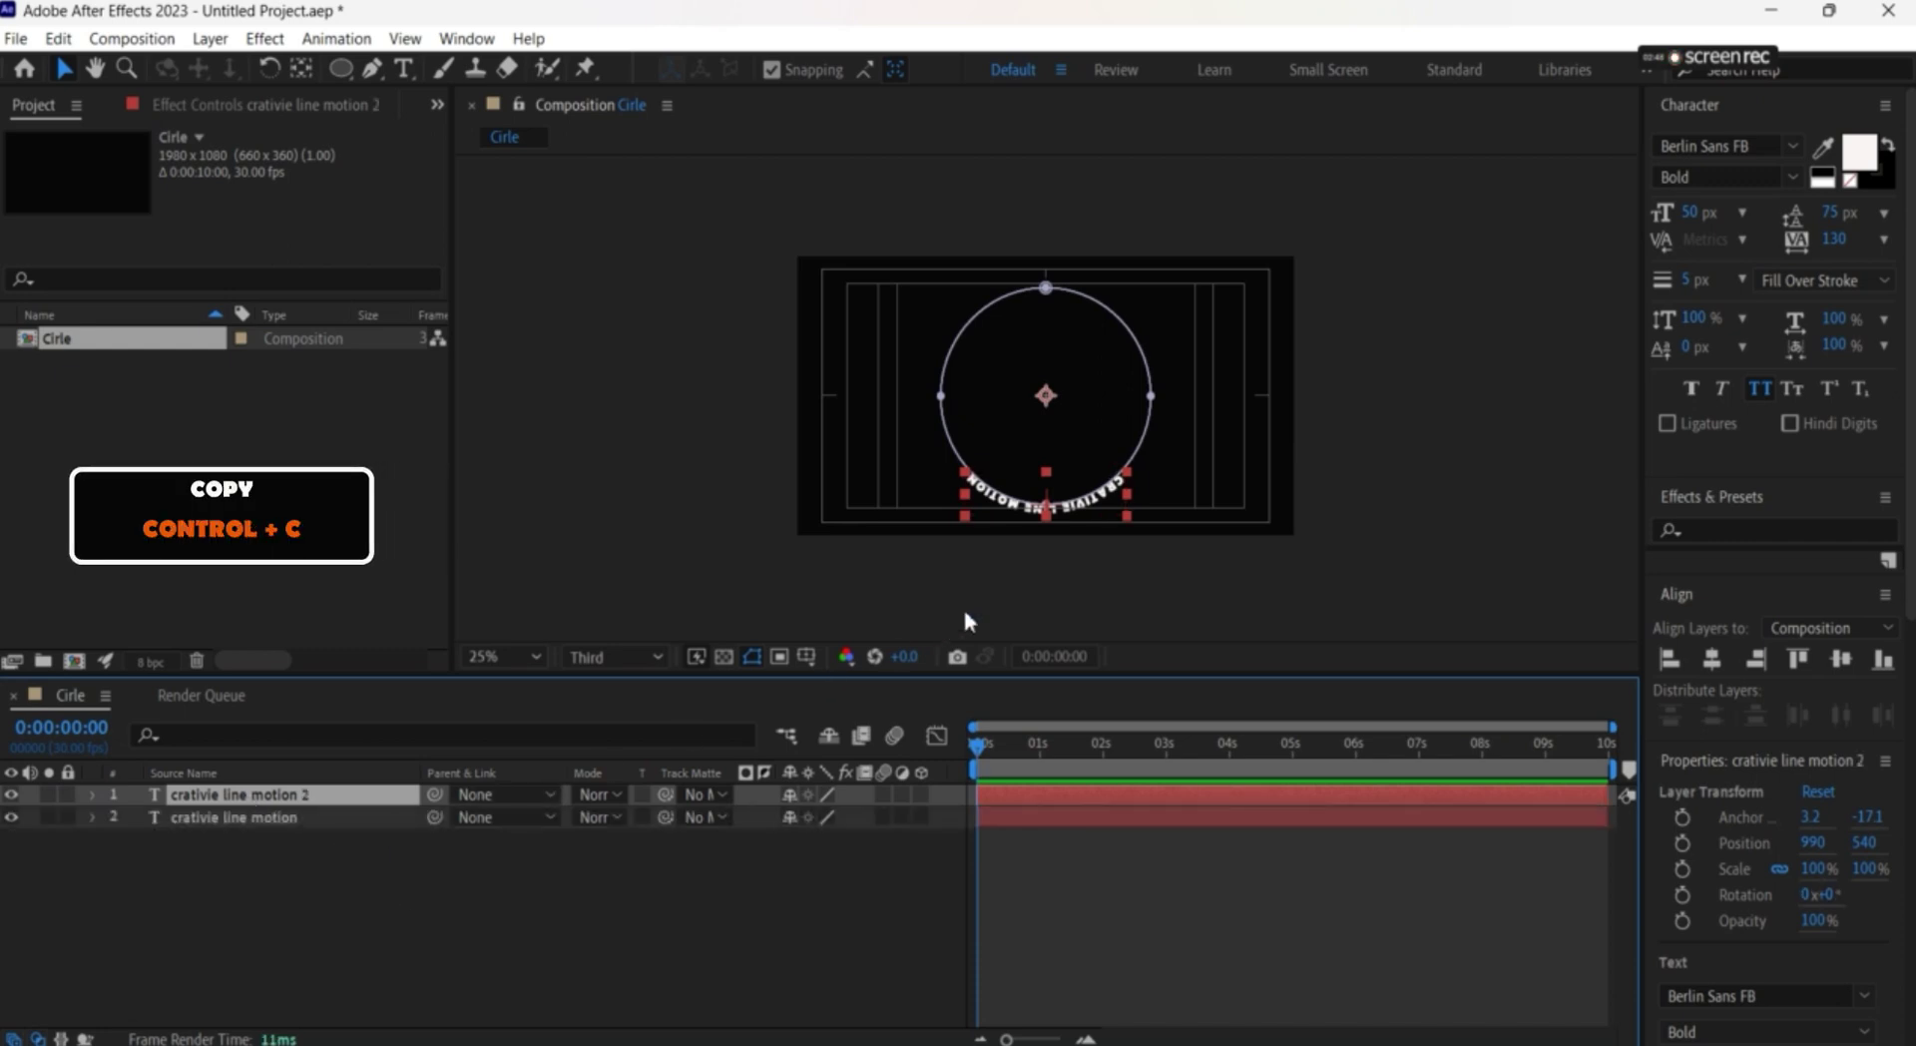
{"action": "key", "text": "r"}
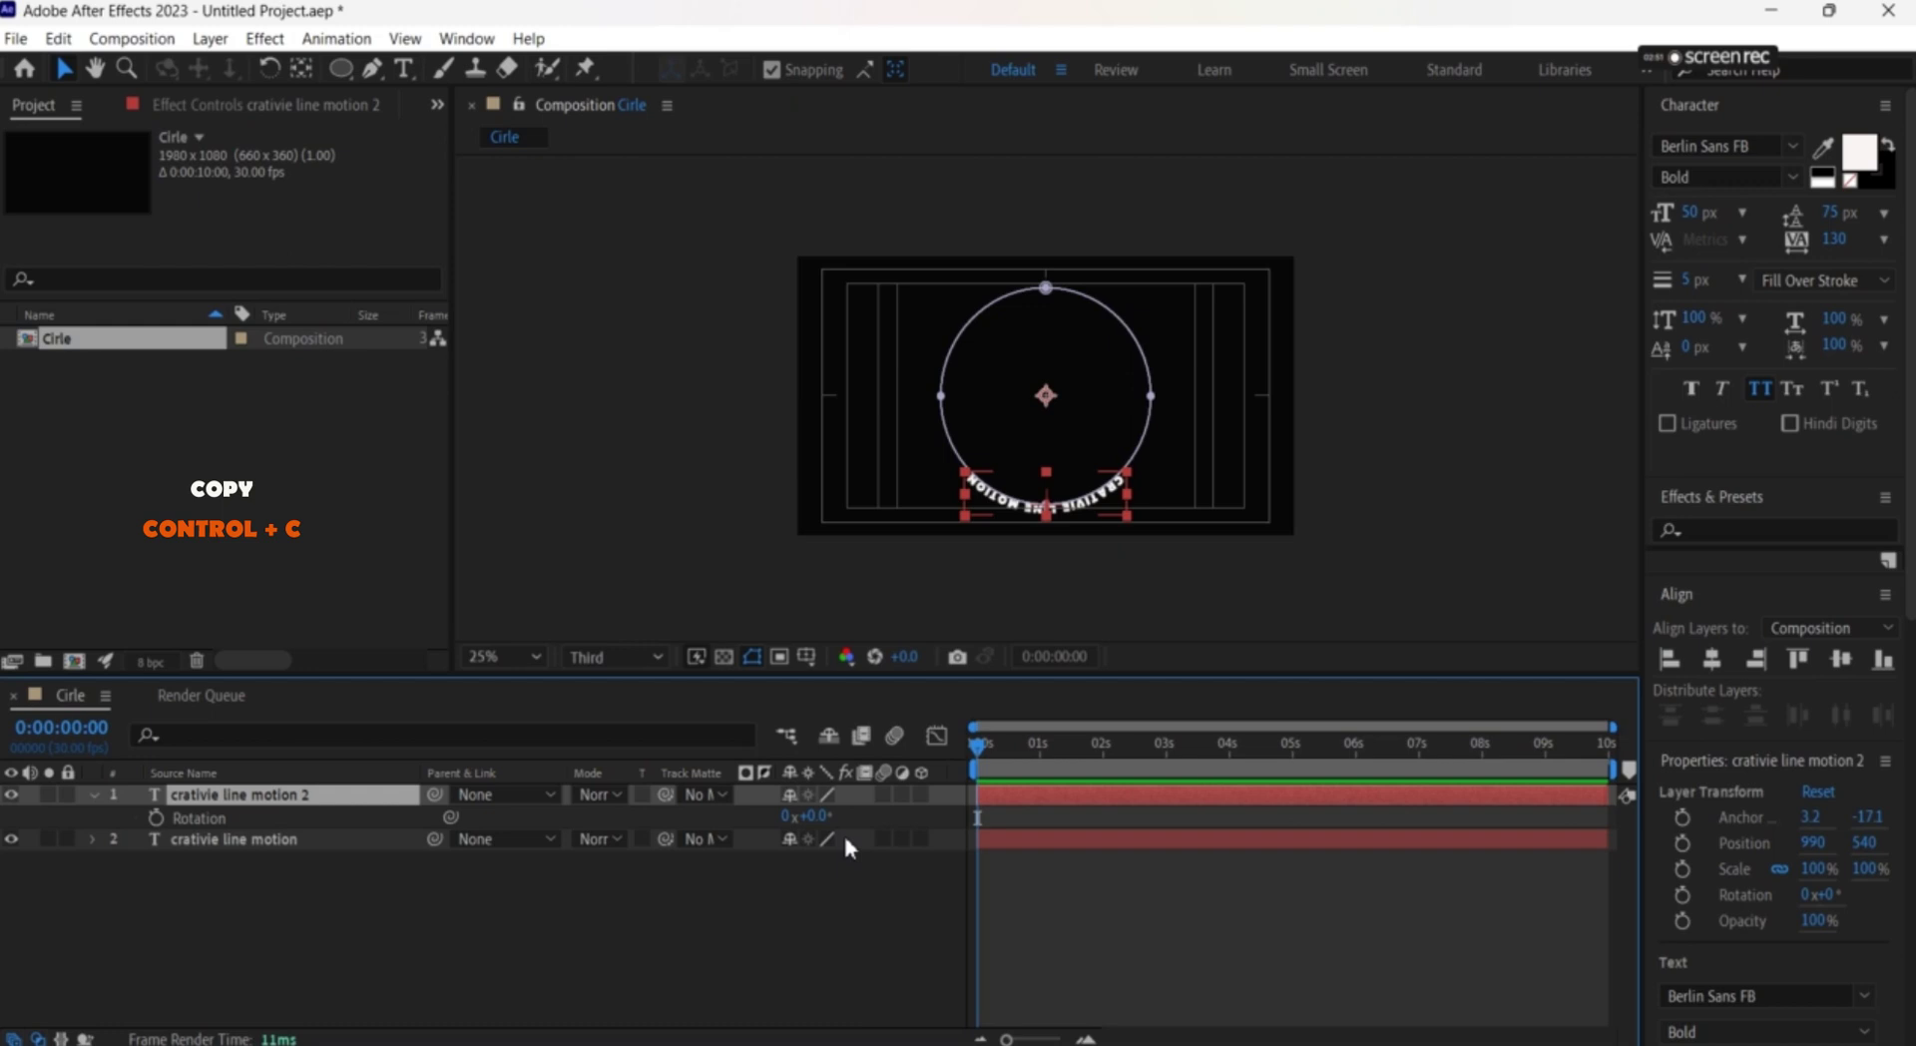
{"action": "left_click_drag", "start_coordinate": [819, 822], "coordinate": [963, 837]}
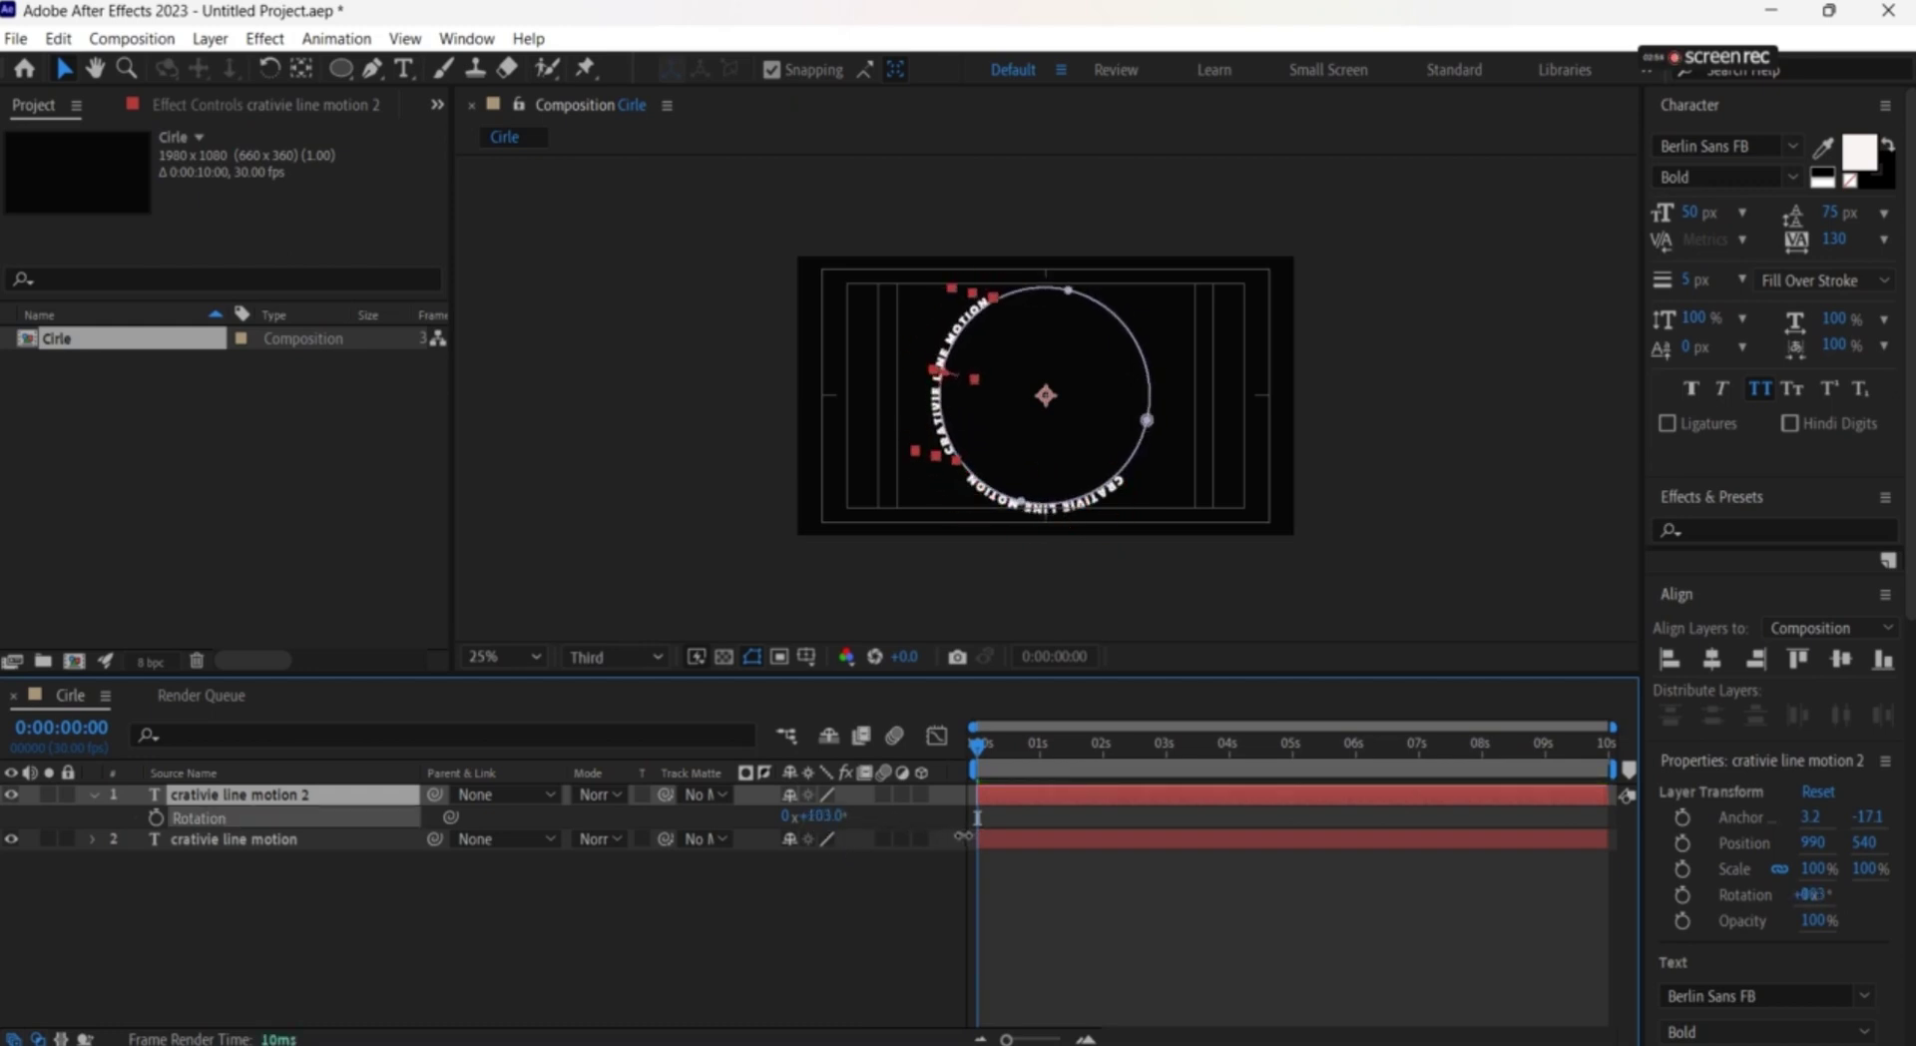
{"action": "left_click", "coordinate": [449, 879]}
{"action": "left_click", "coordinate": [276, 800]}
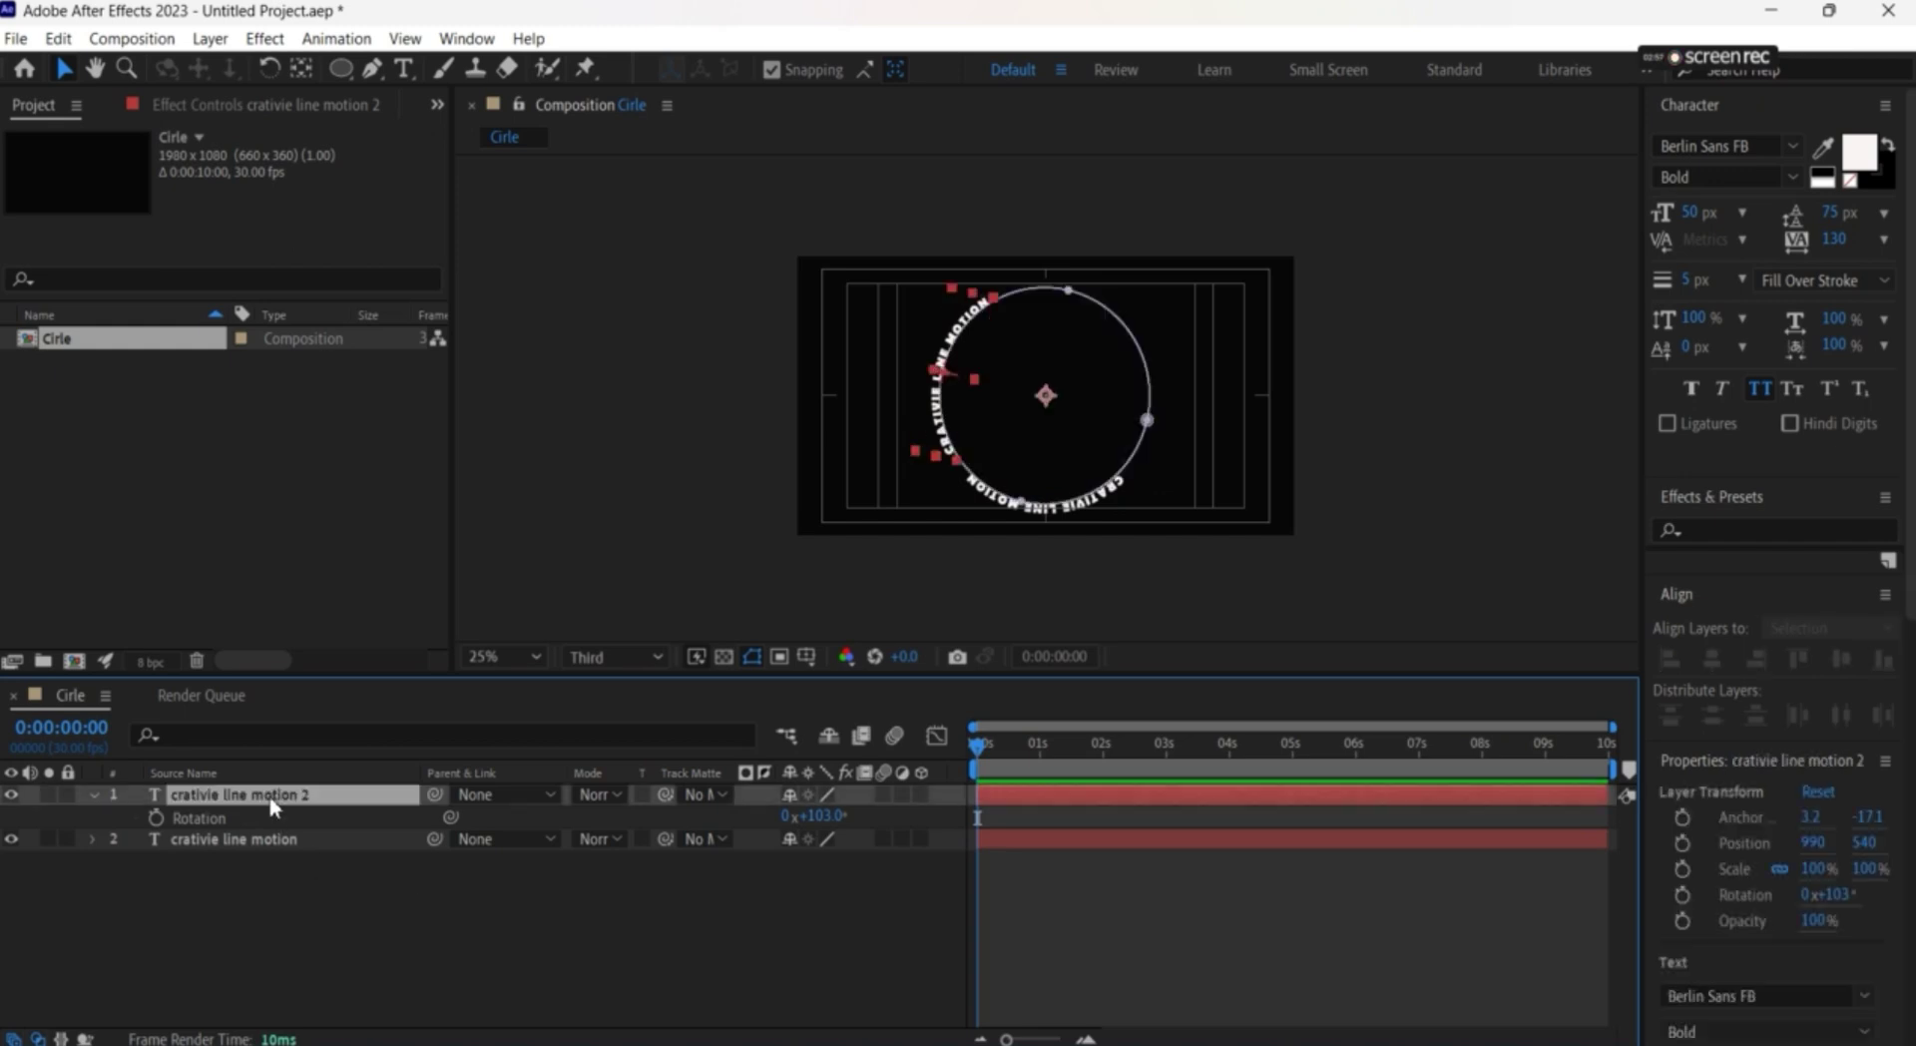
Paste a third text copy and rotate it to about 243°
{"action": "key", "text": "ctrl+c"}
{"action": "key", "text": "ctrl+v"}
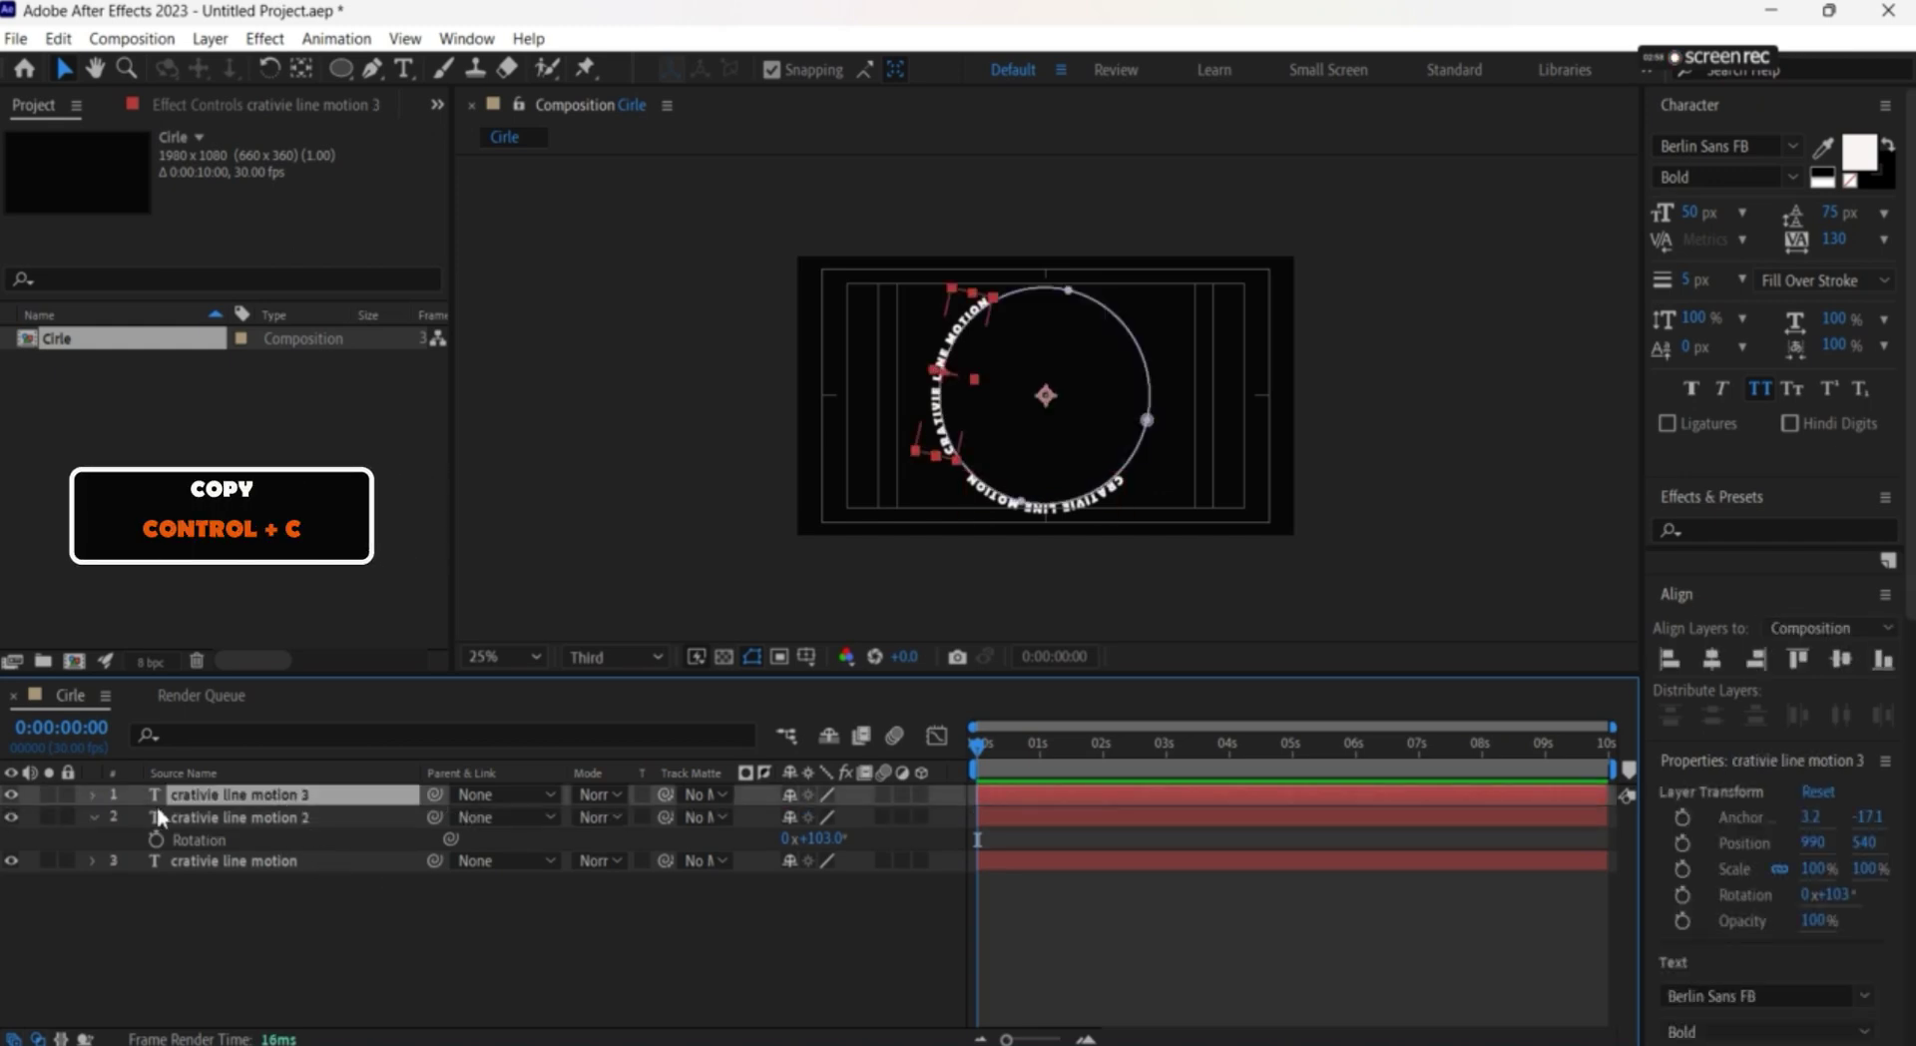
{"action": "key", "text": "ctrl+v"}
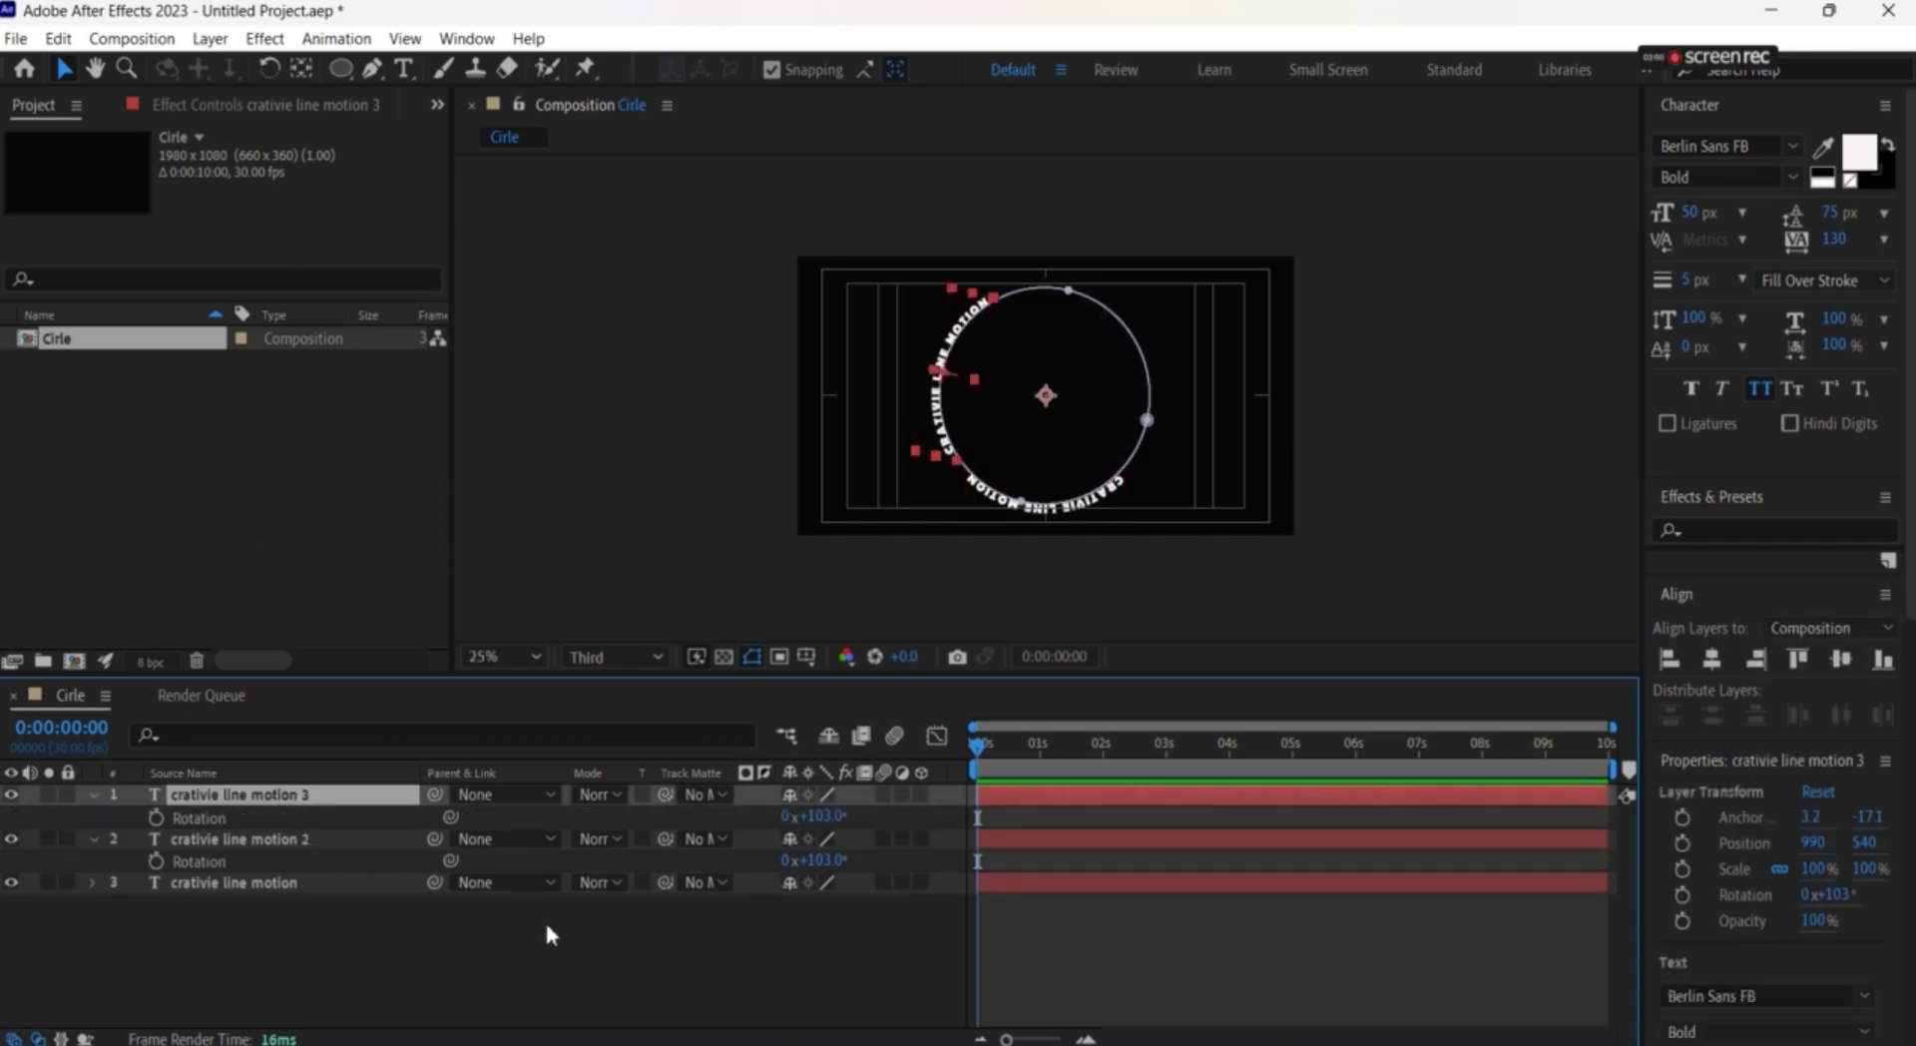
{"action": "left_click_drag", "start_coordinate": [833, 820], "coordinate": [1069, 883]}
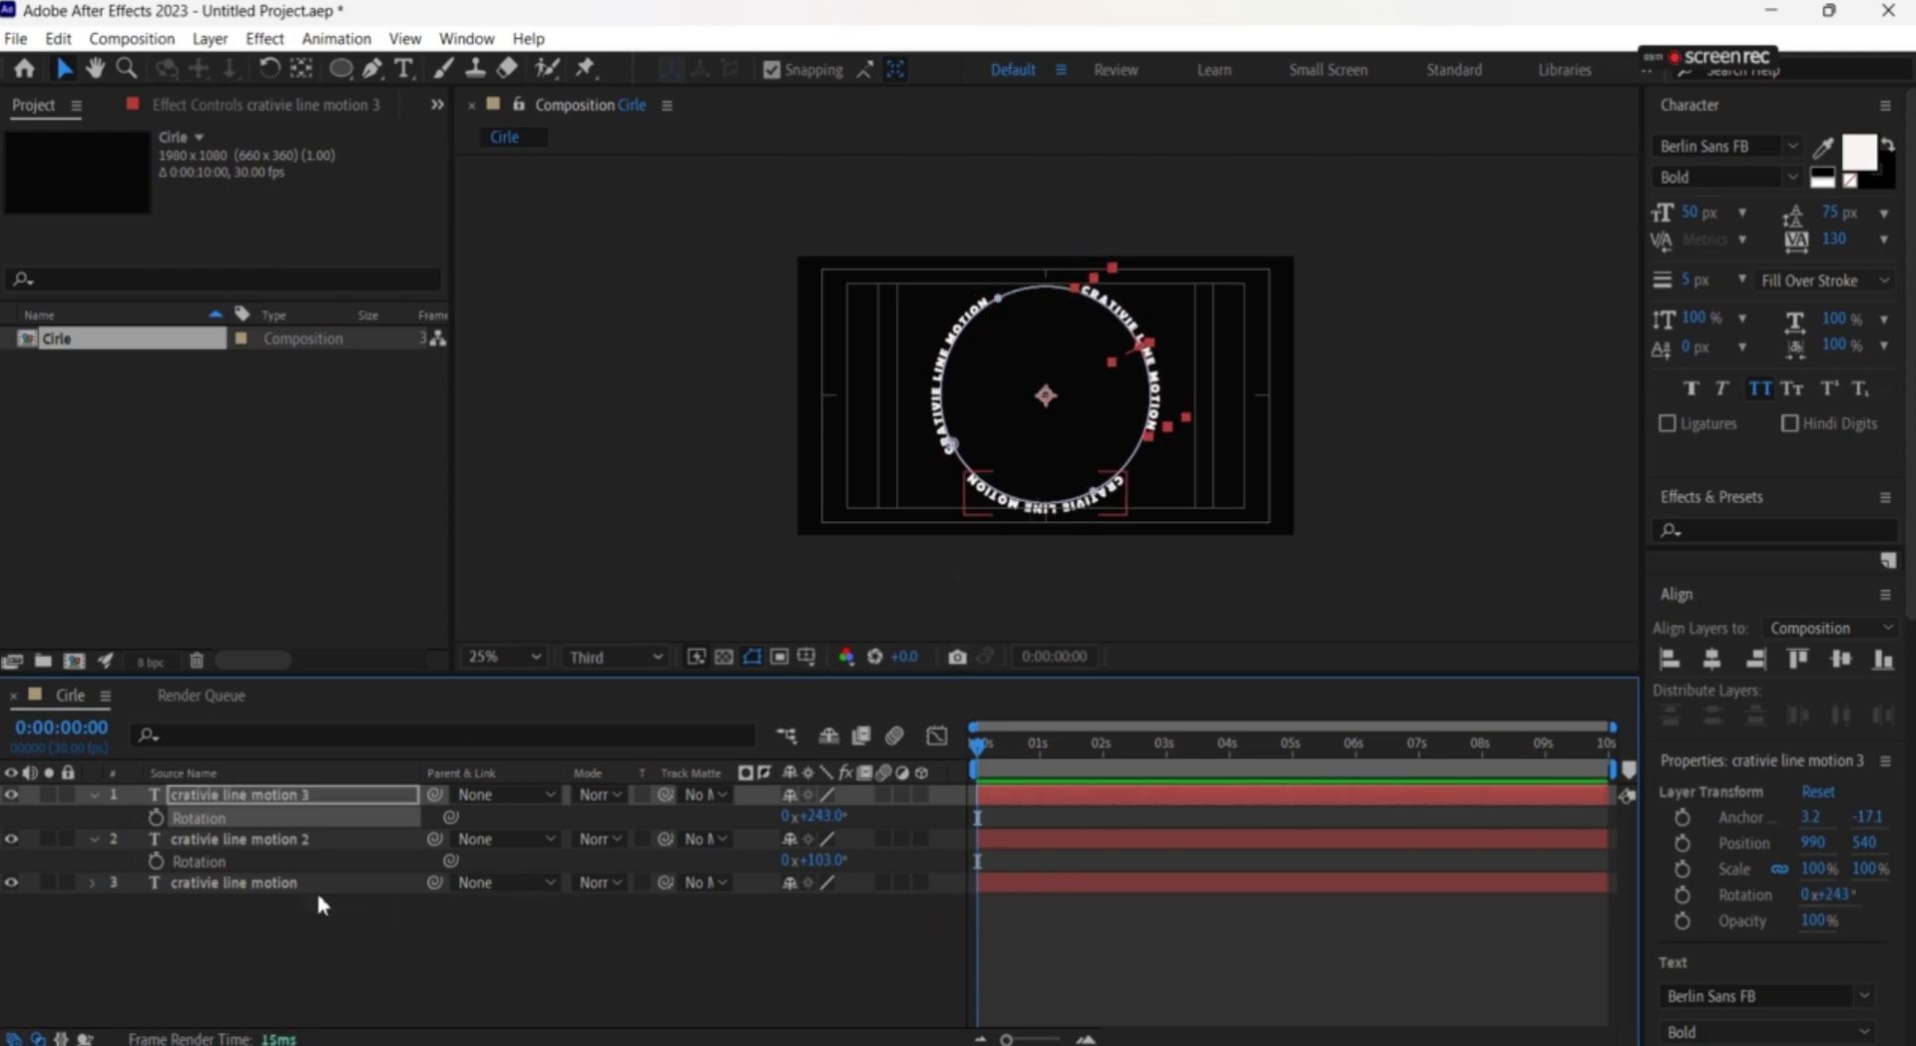
Set the 'crativie line motion' text layer's font size to 62 px
{"action": "left_click", "coordinate": [291, 879]}
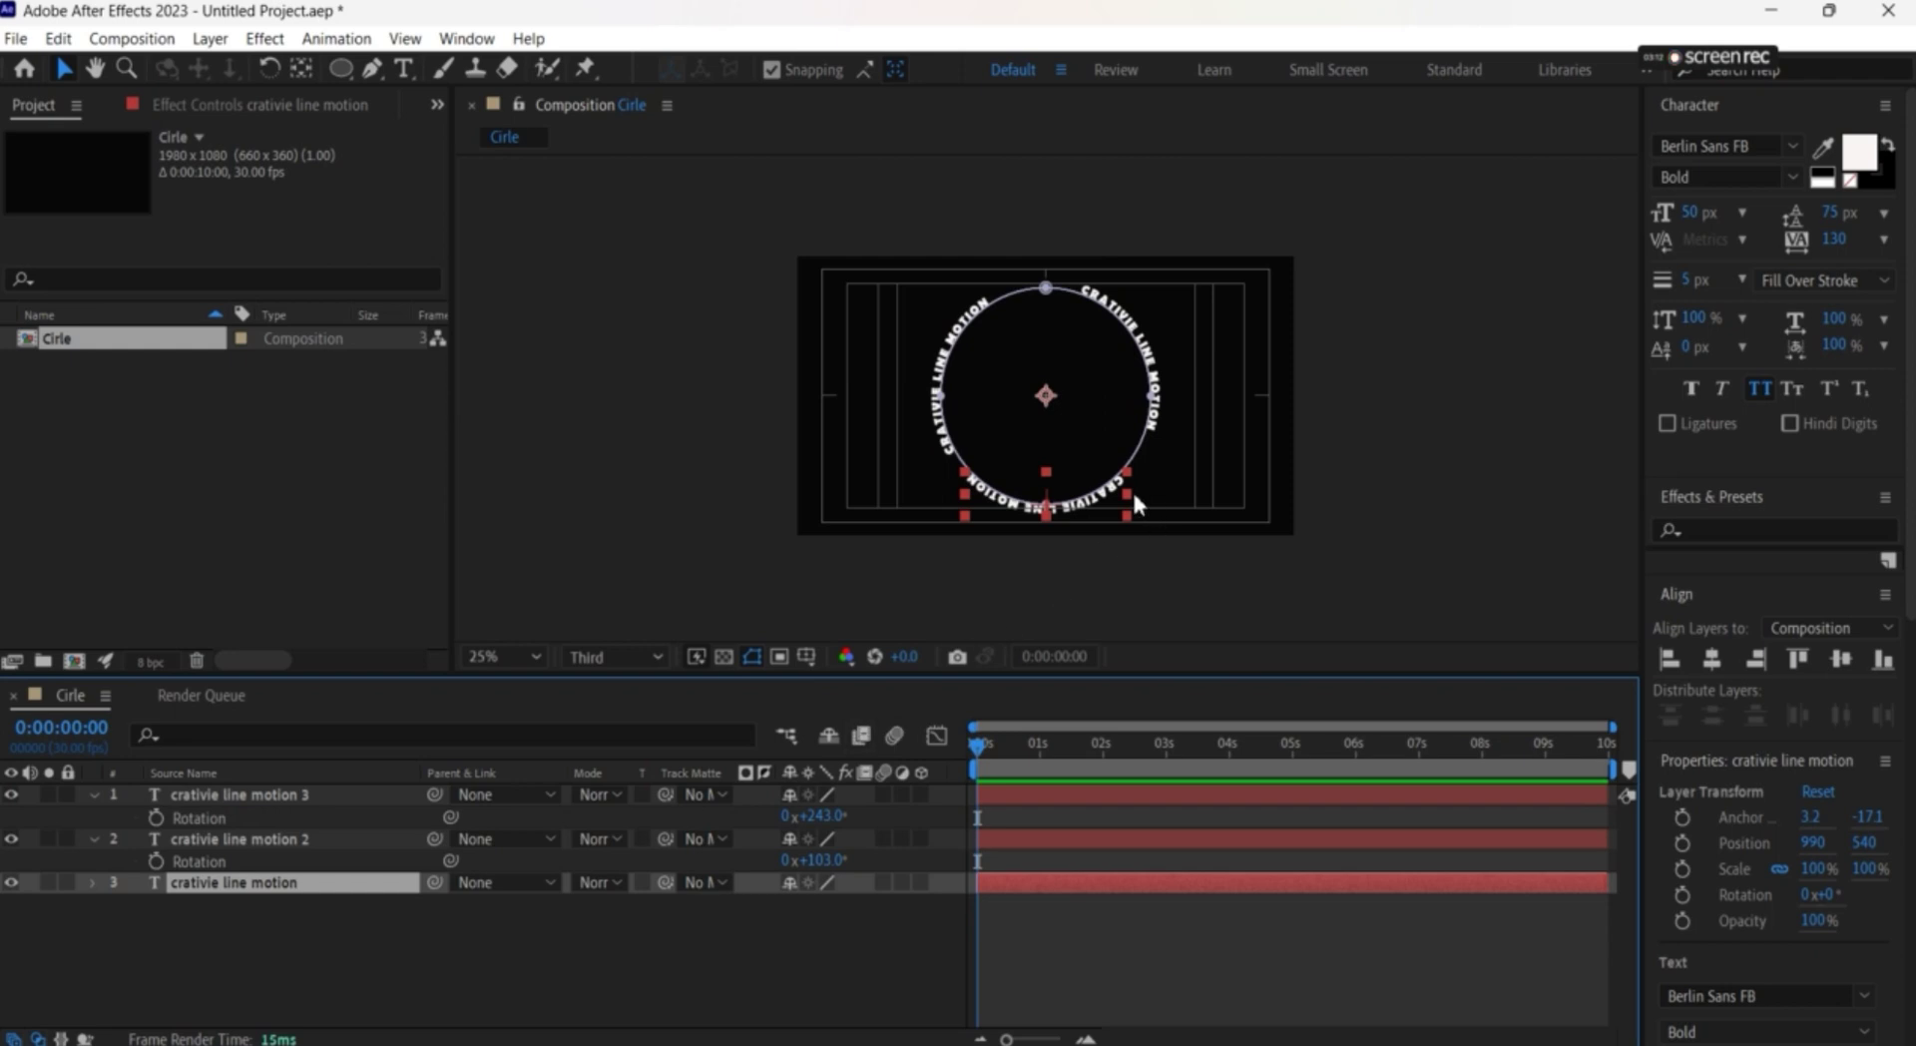
{"action": "left_click", "coordinate": [1694, 211]}
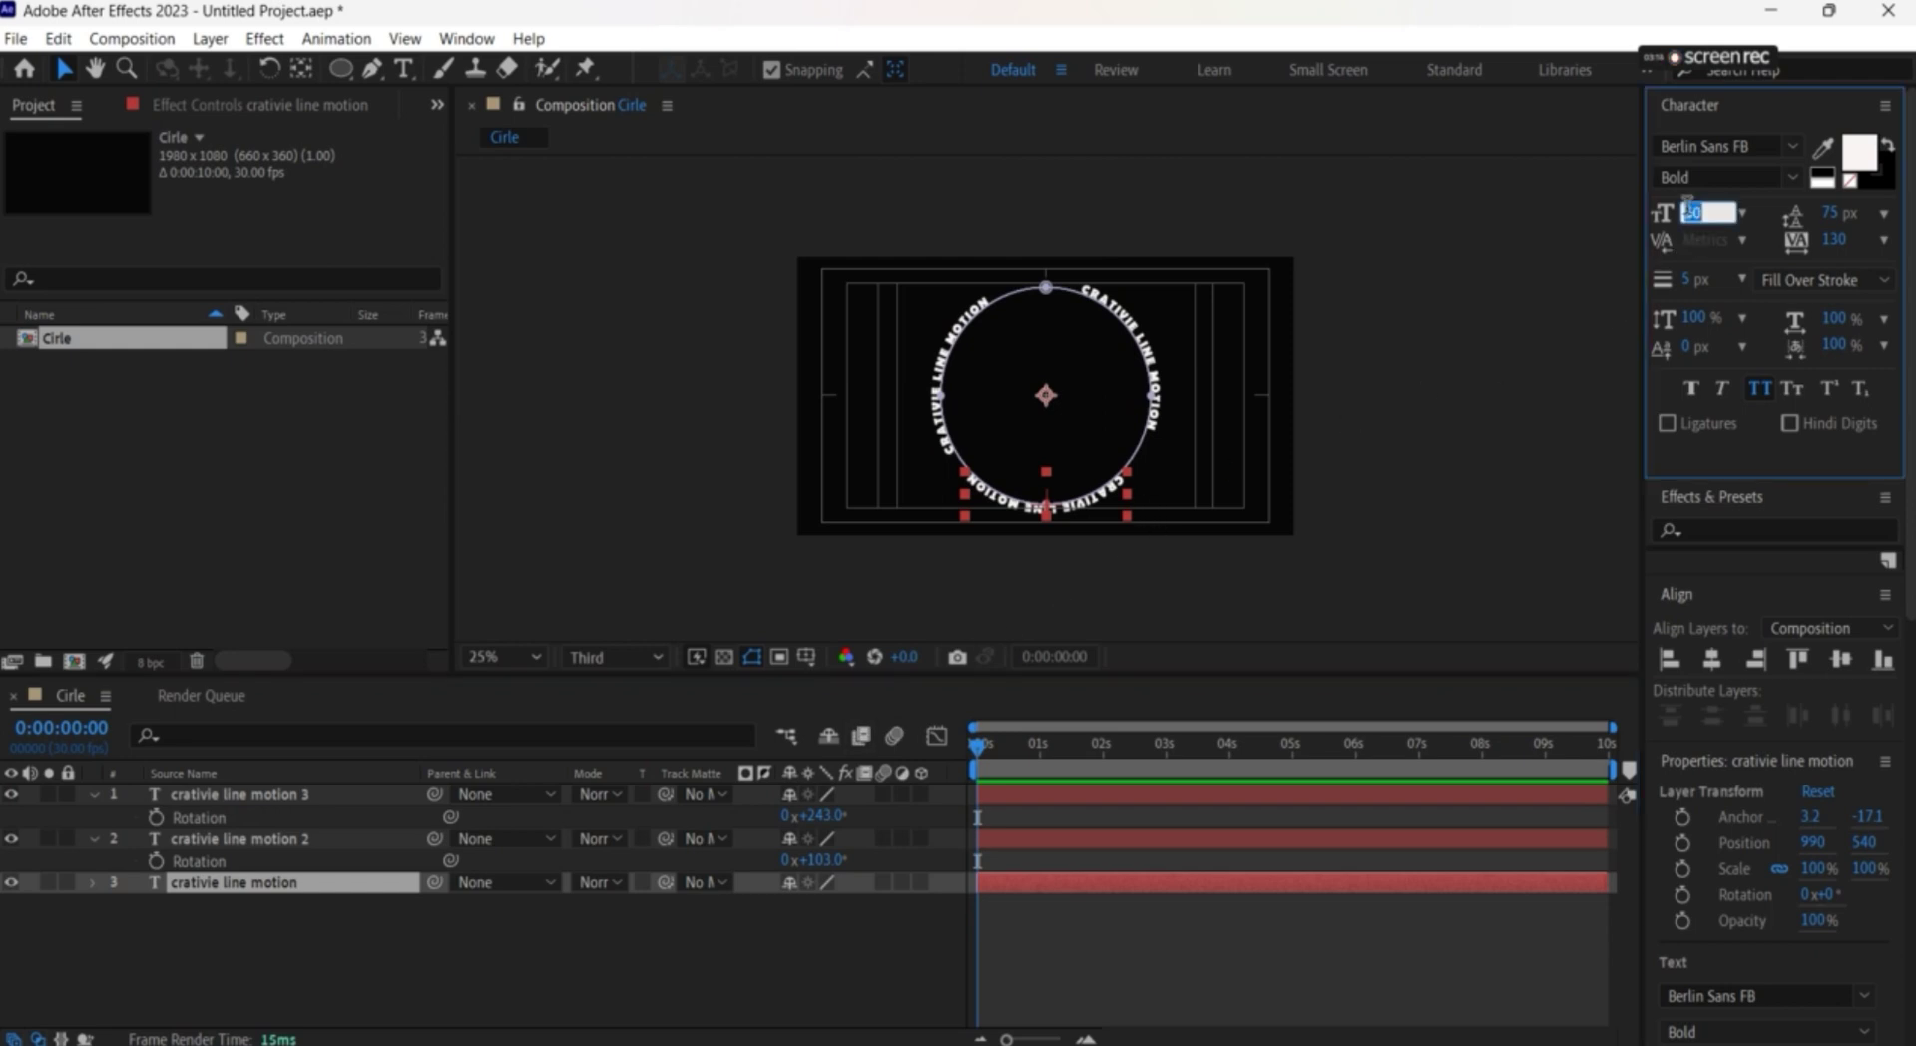
{"action": "type", "text": "62"}
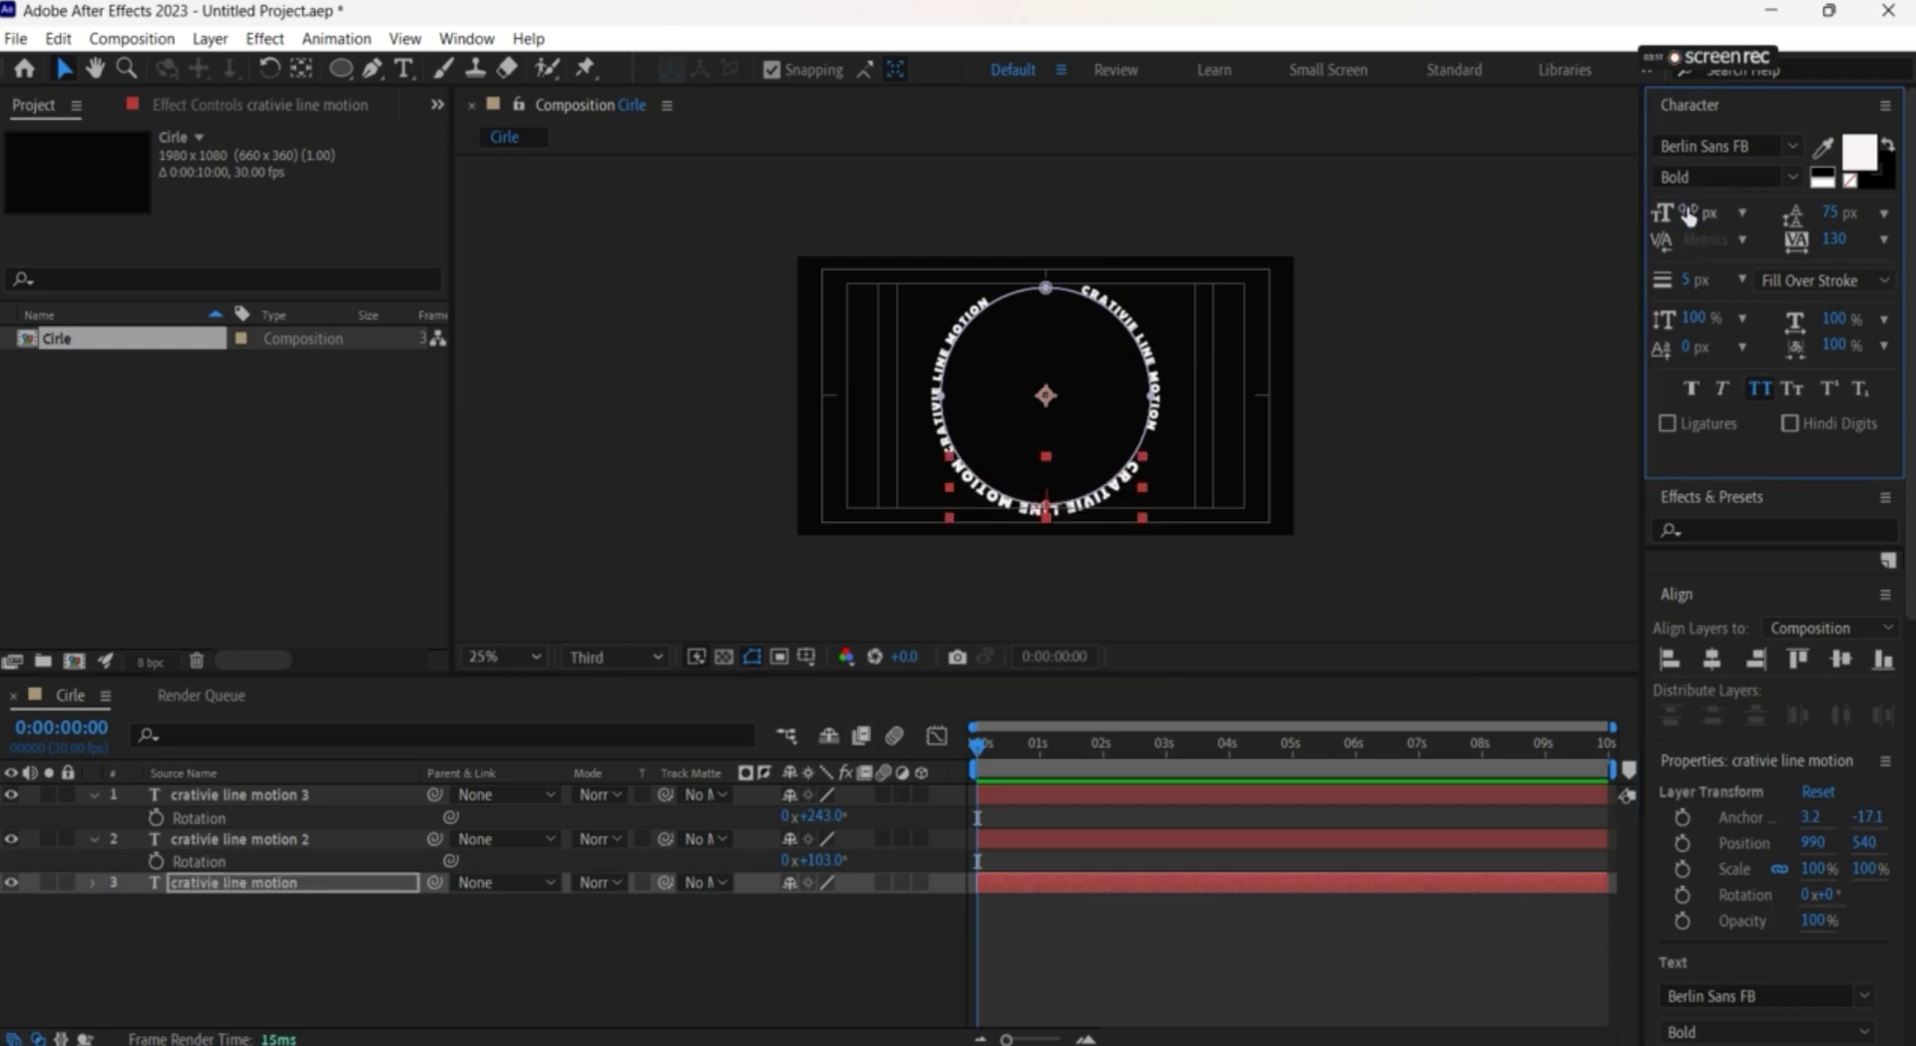
{"action": "key", "text": "Return"}
Set the second text copy to 62 px and rotate it to about 116°
{"action": "left_click", "coordinate": [209, 840]}
{"action": "left_click", "coordinate": [940, 369]}
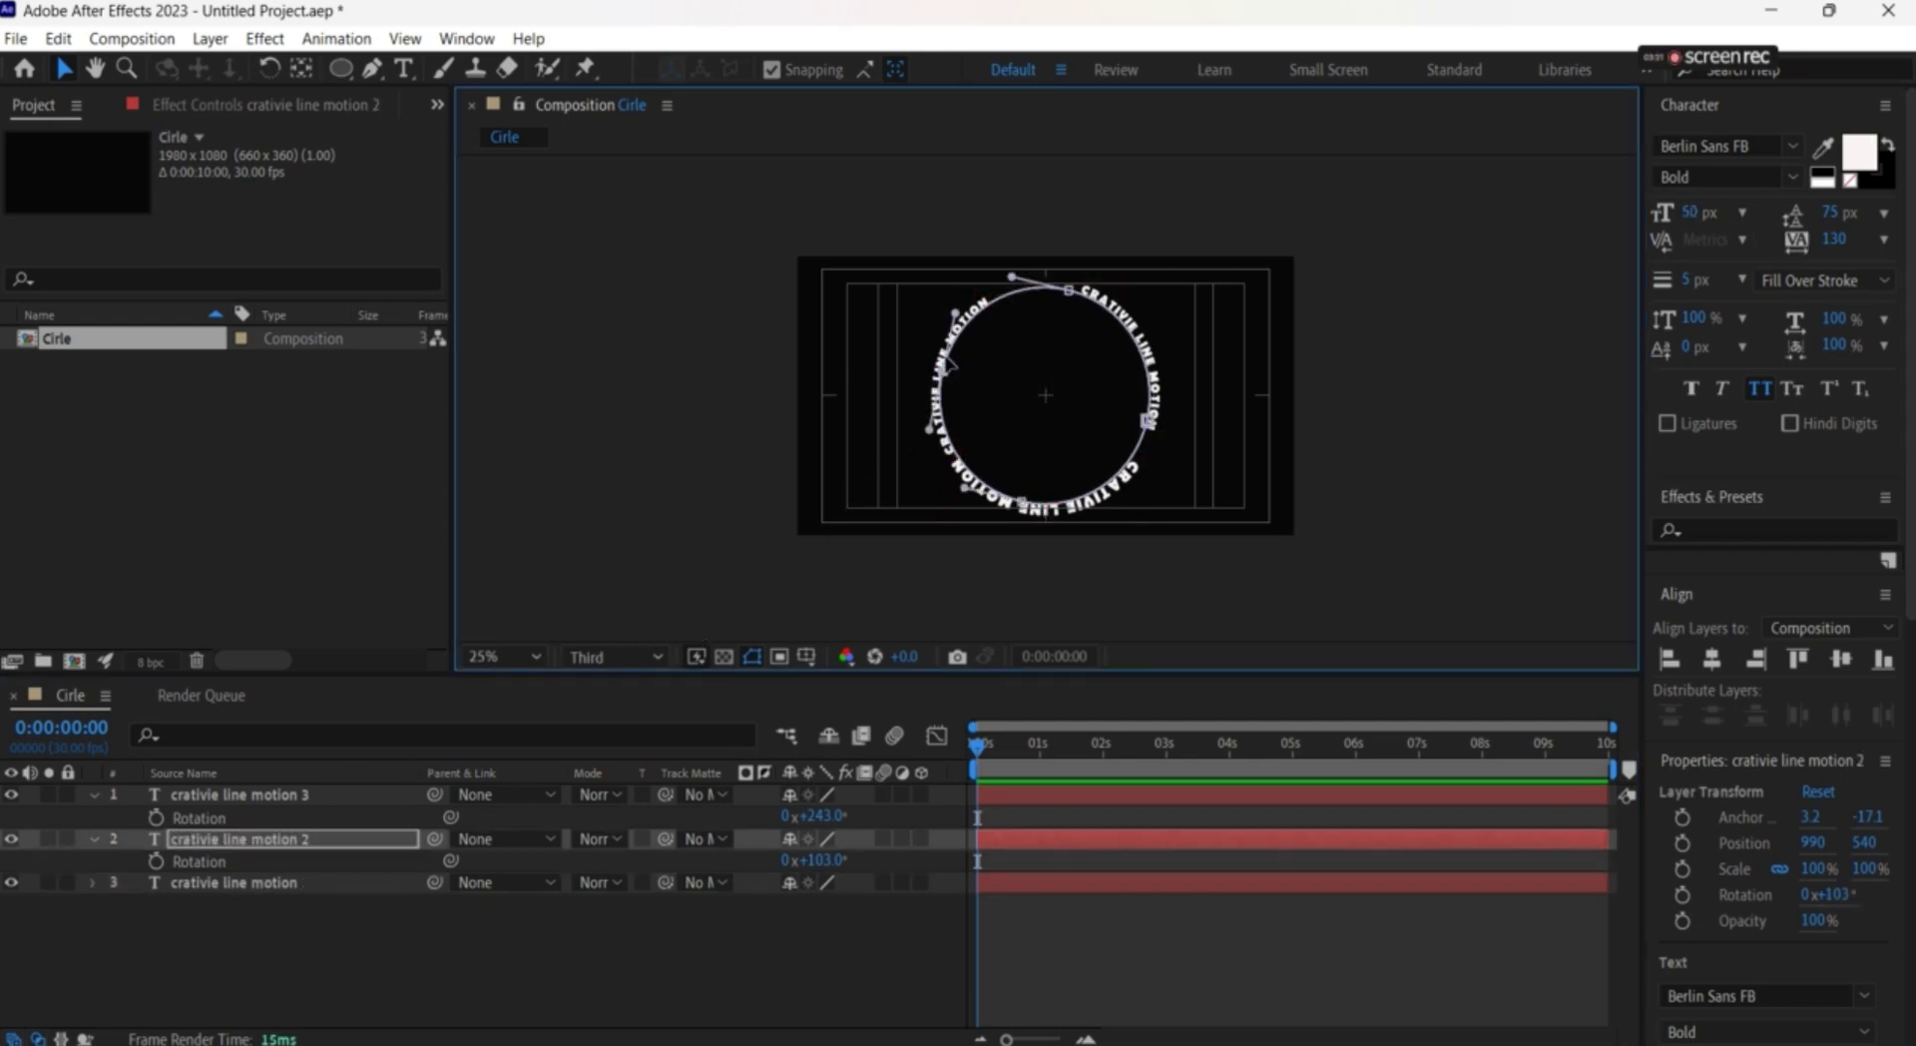
{"action": "left_click", "coordinate": [1695, 212]}
{"action": "type", "text": "62"}
{"action": "key", "text": "Return"}
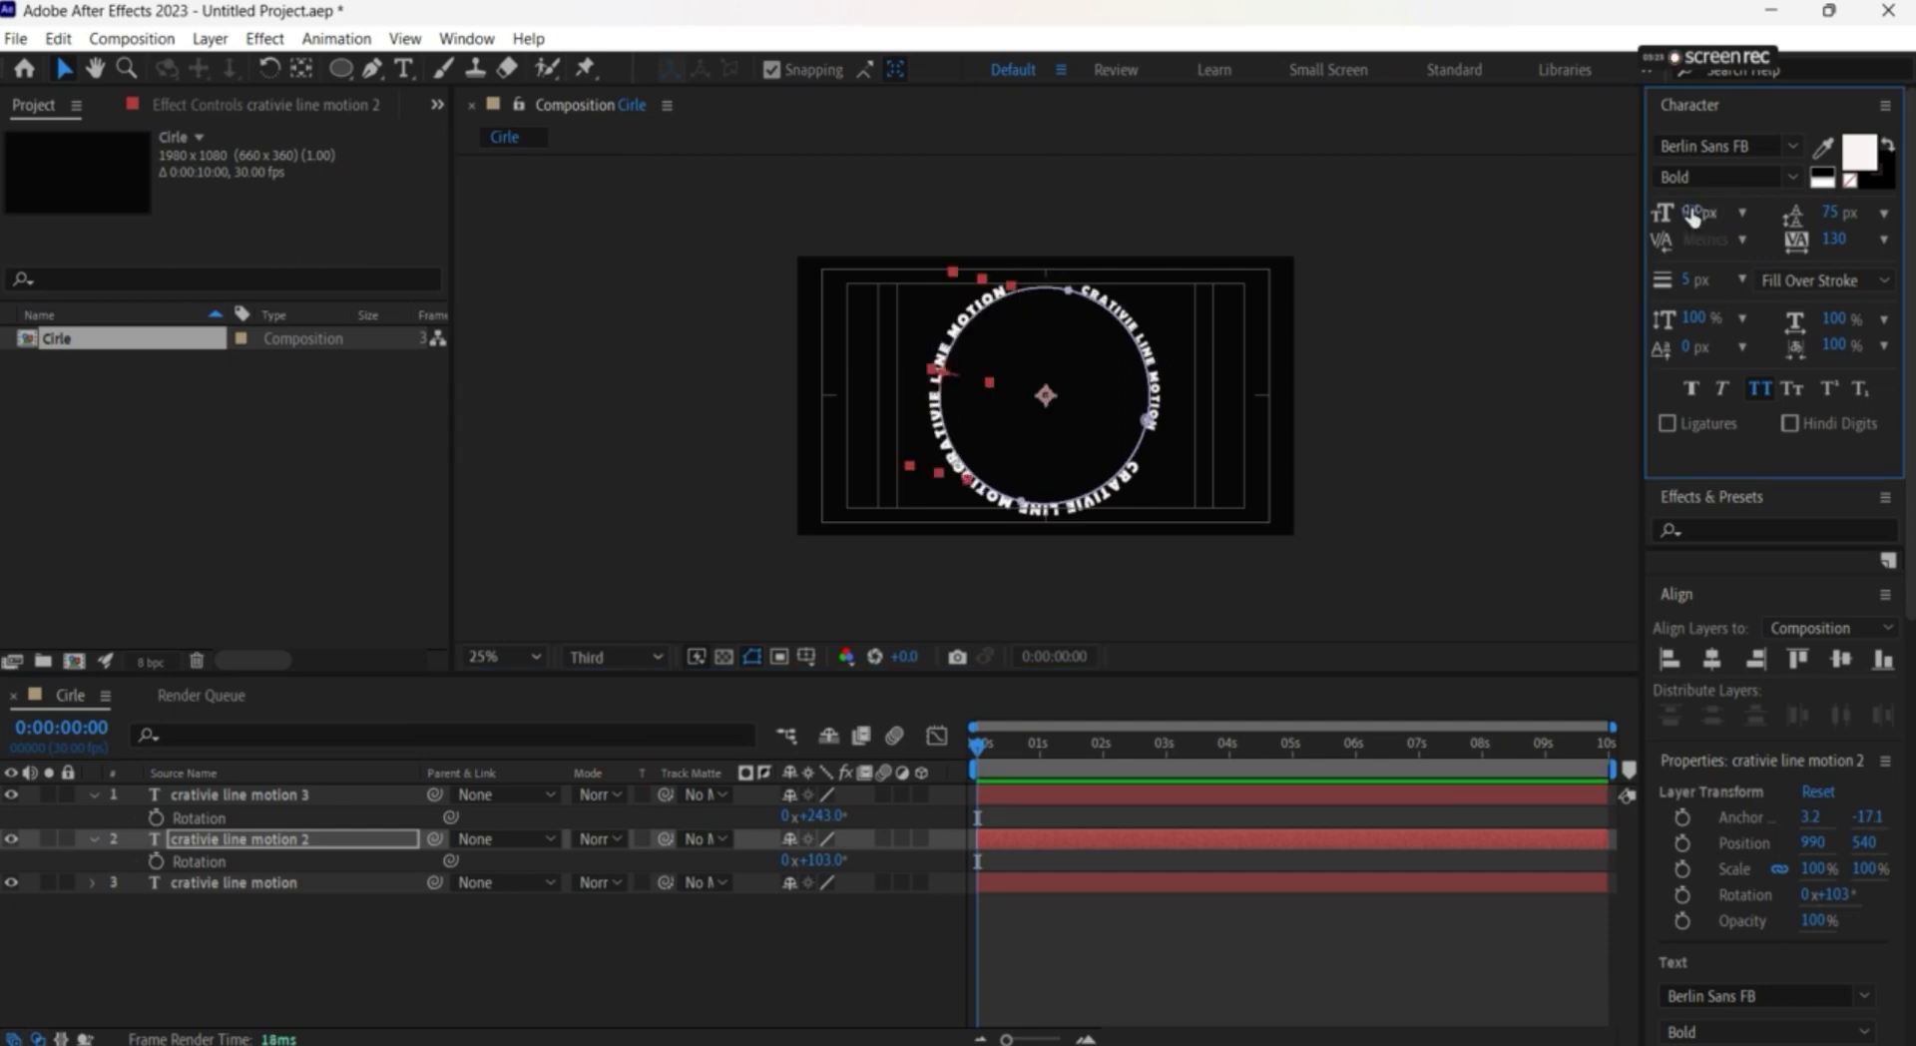
{"action": "left_click_drag", "start_coordinate": [818, 865], "coordinate": [838, 860]}
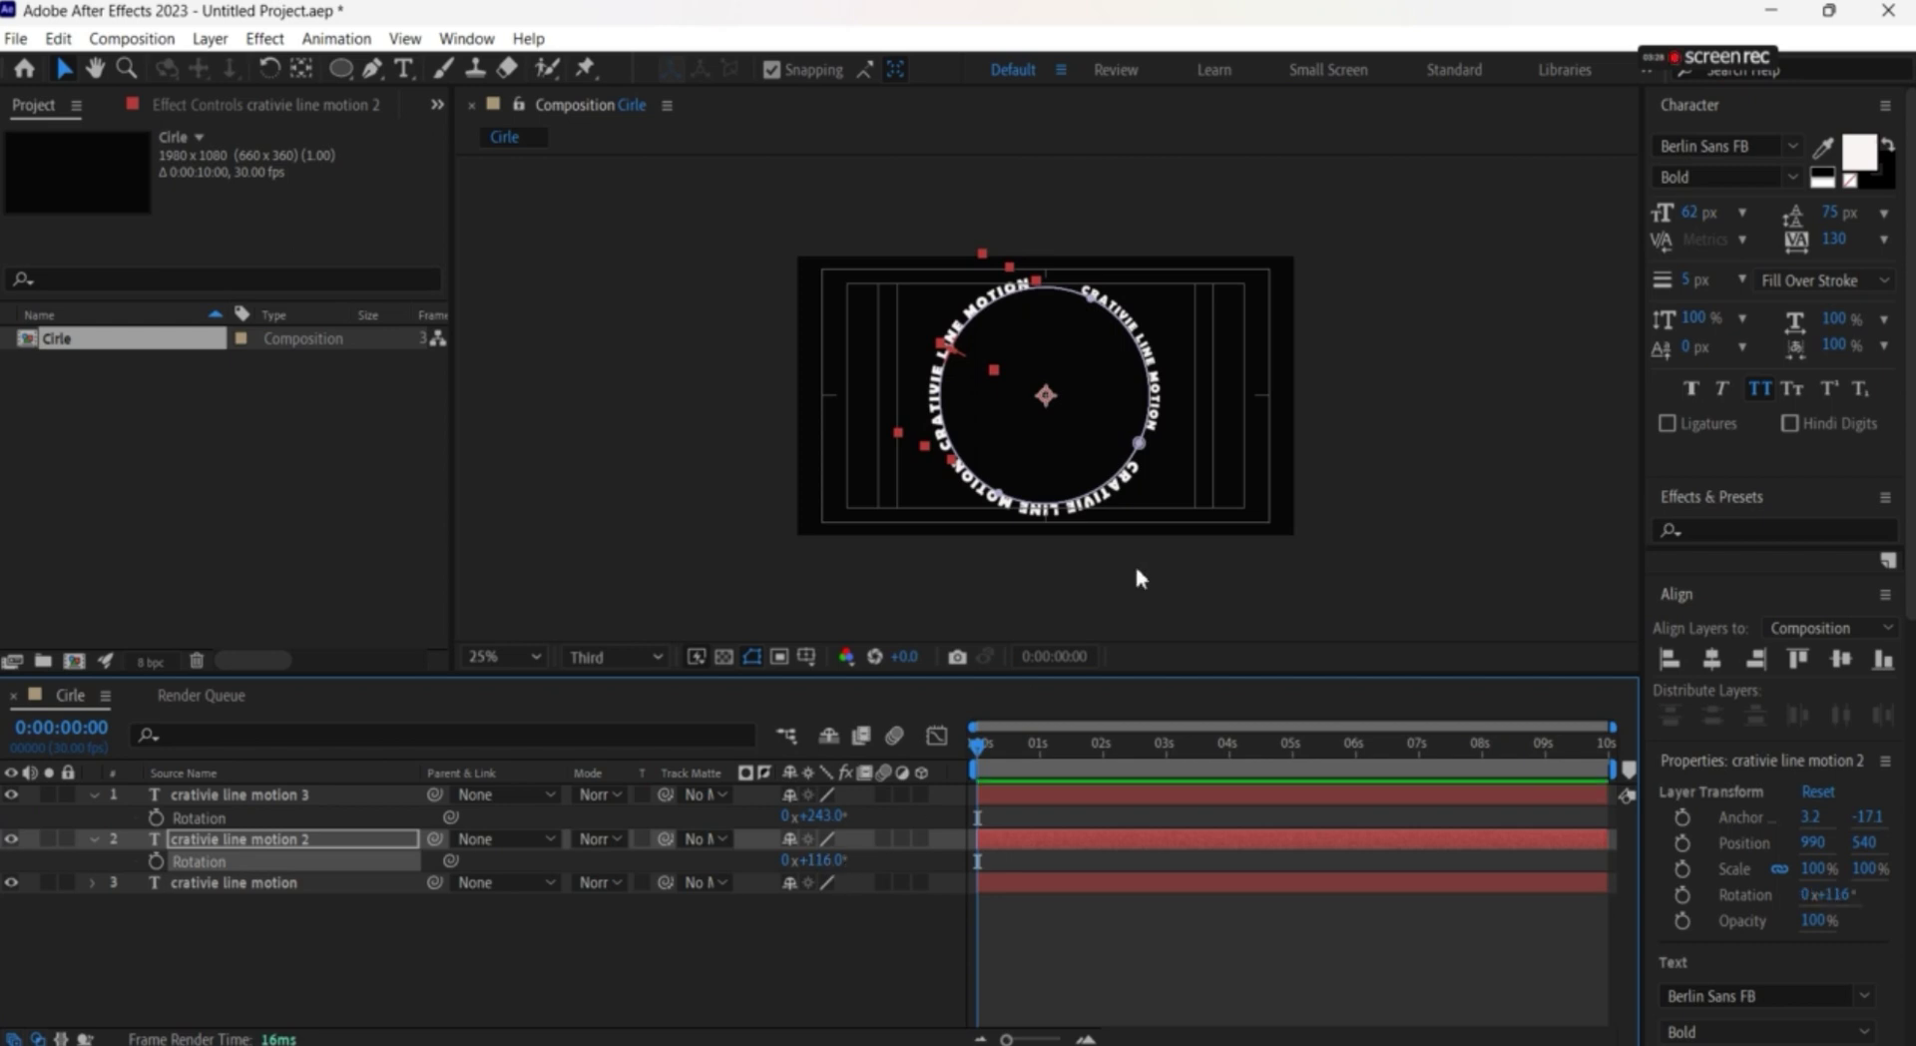
Set the third text copy's font size to 62 px
{"action": "left_click", "coordinate": [391, 795]}
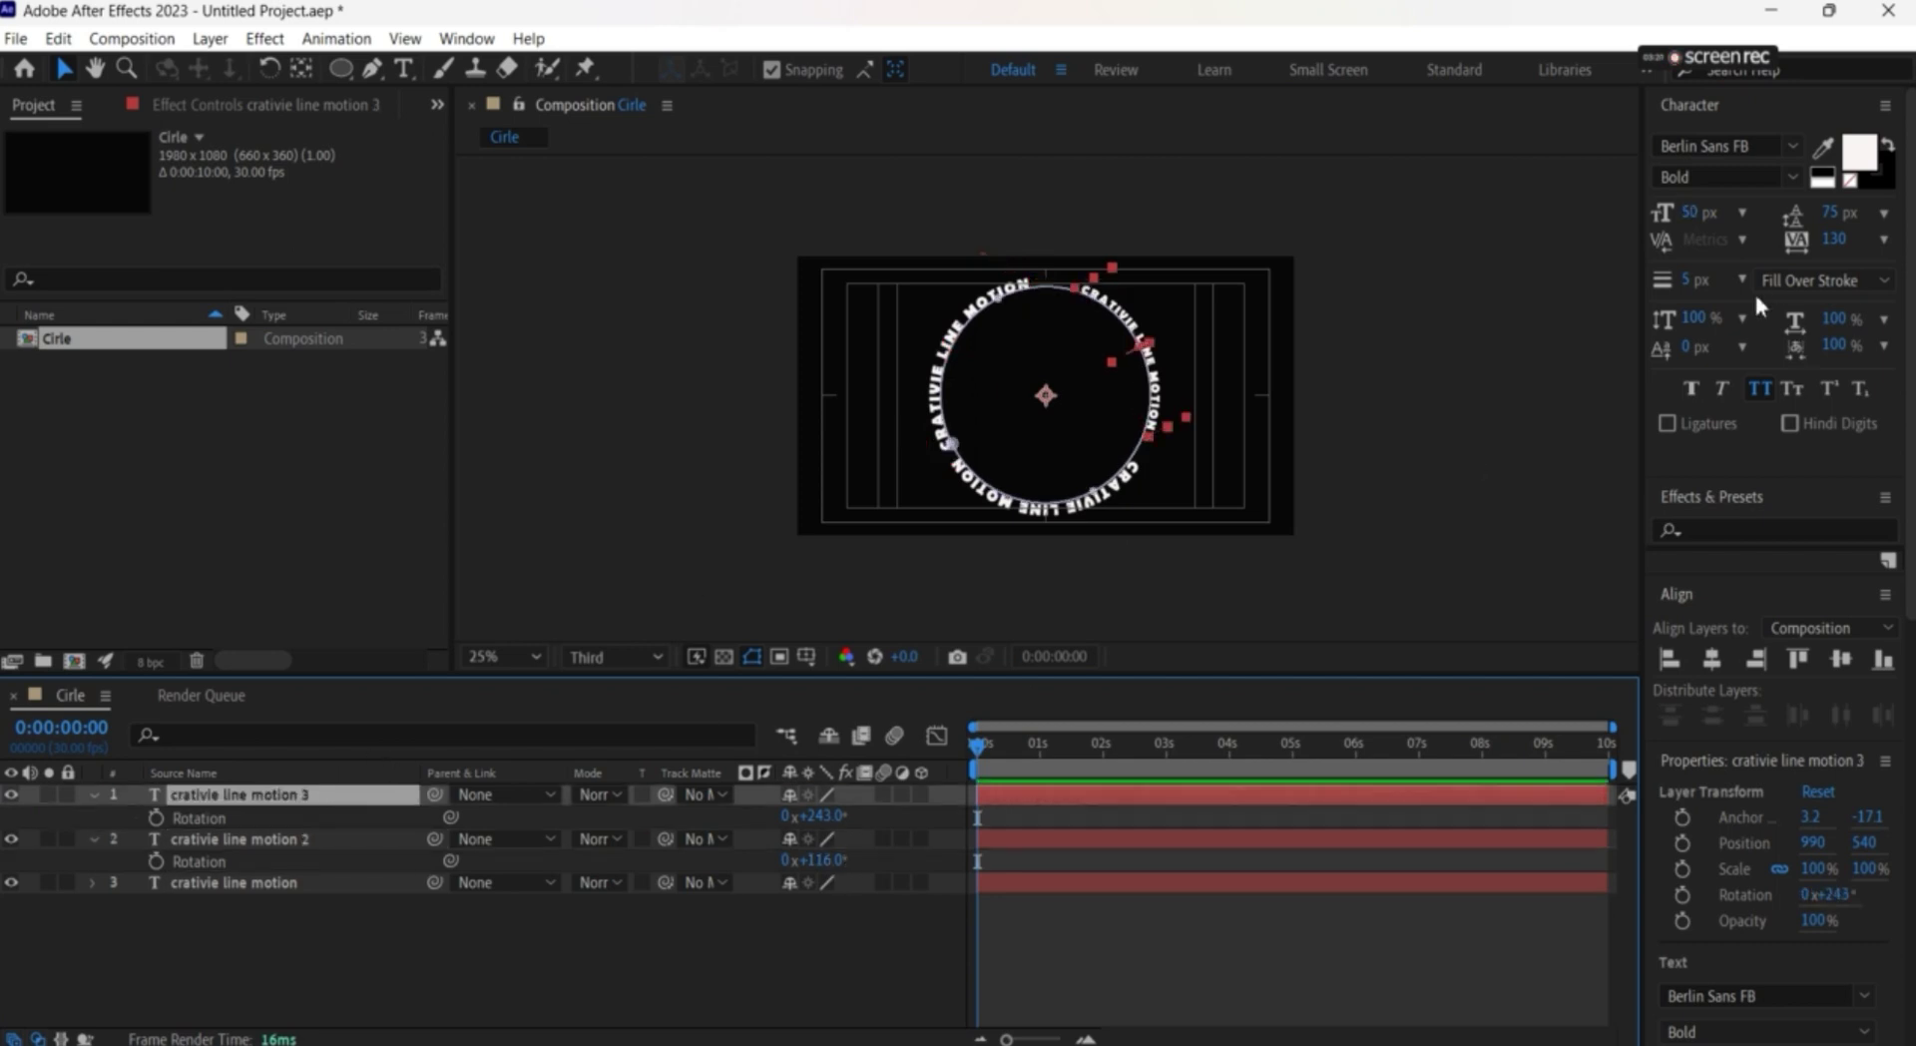
{"action": "left_click", "coordinate": [1699, 212]}
{"action": "type", "text": "62"}
{"action": "key", "text": "Return"}
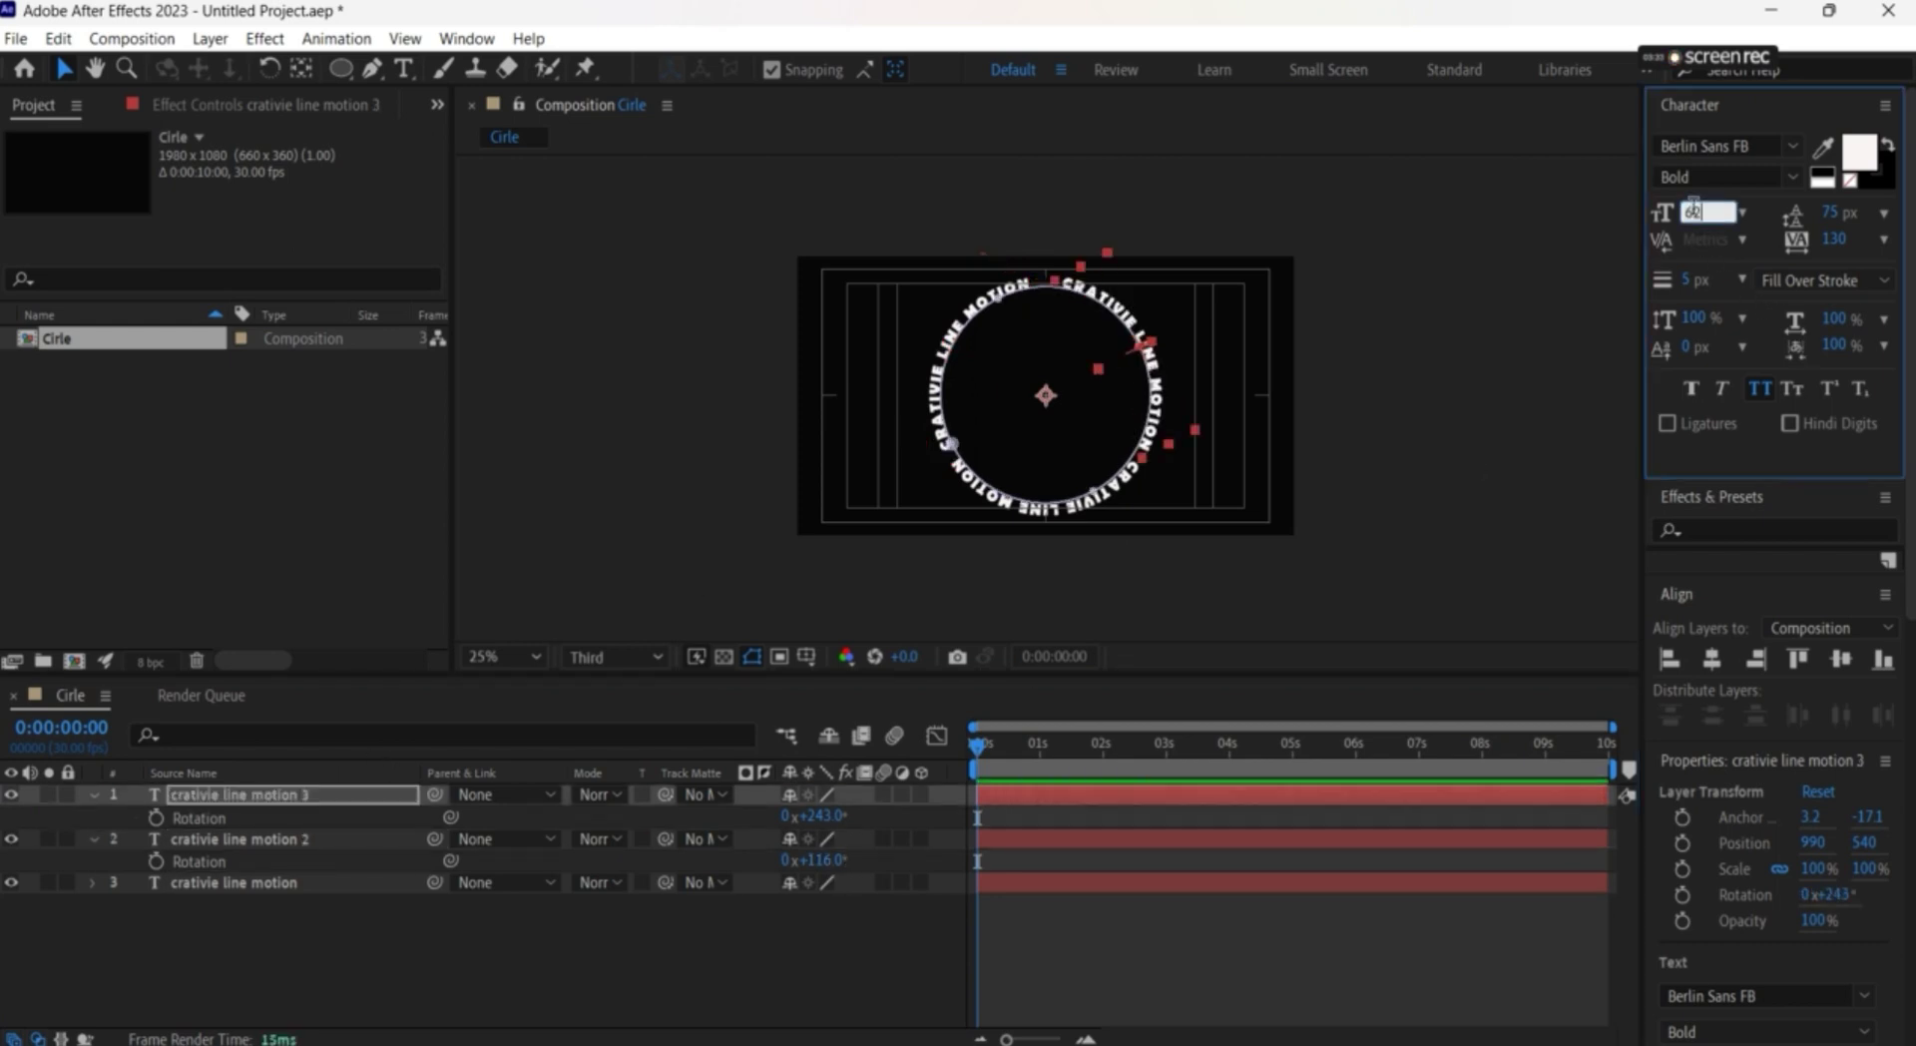
Fine-tune the second copy's rotation to 118° so the repeats space evenly
{"action": "left_click", "coordinate": [549, 910]}
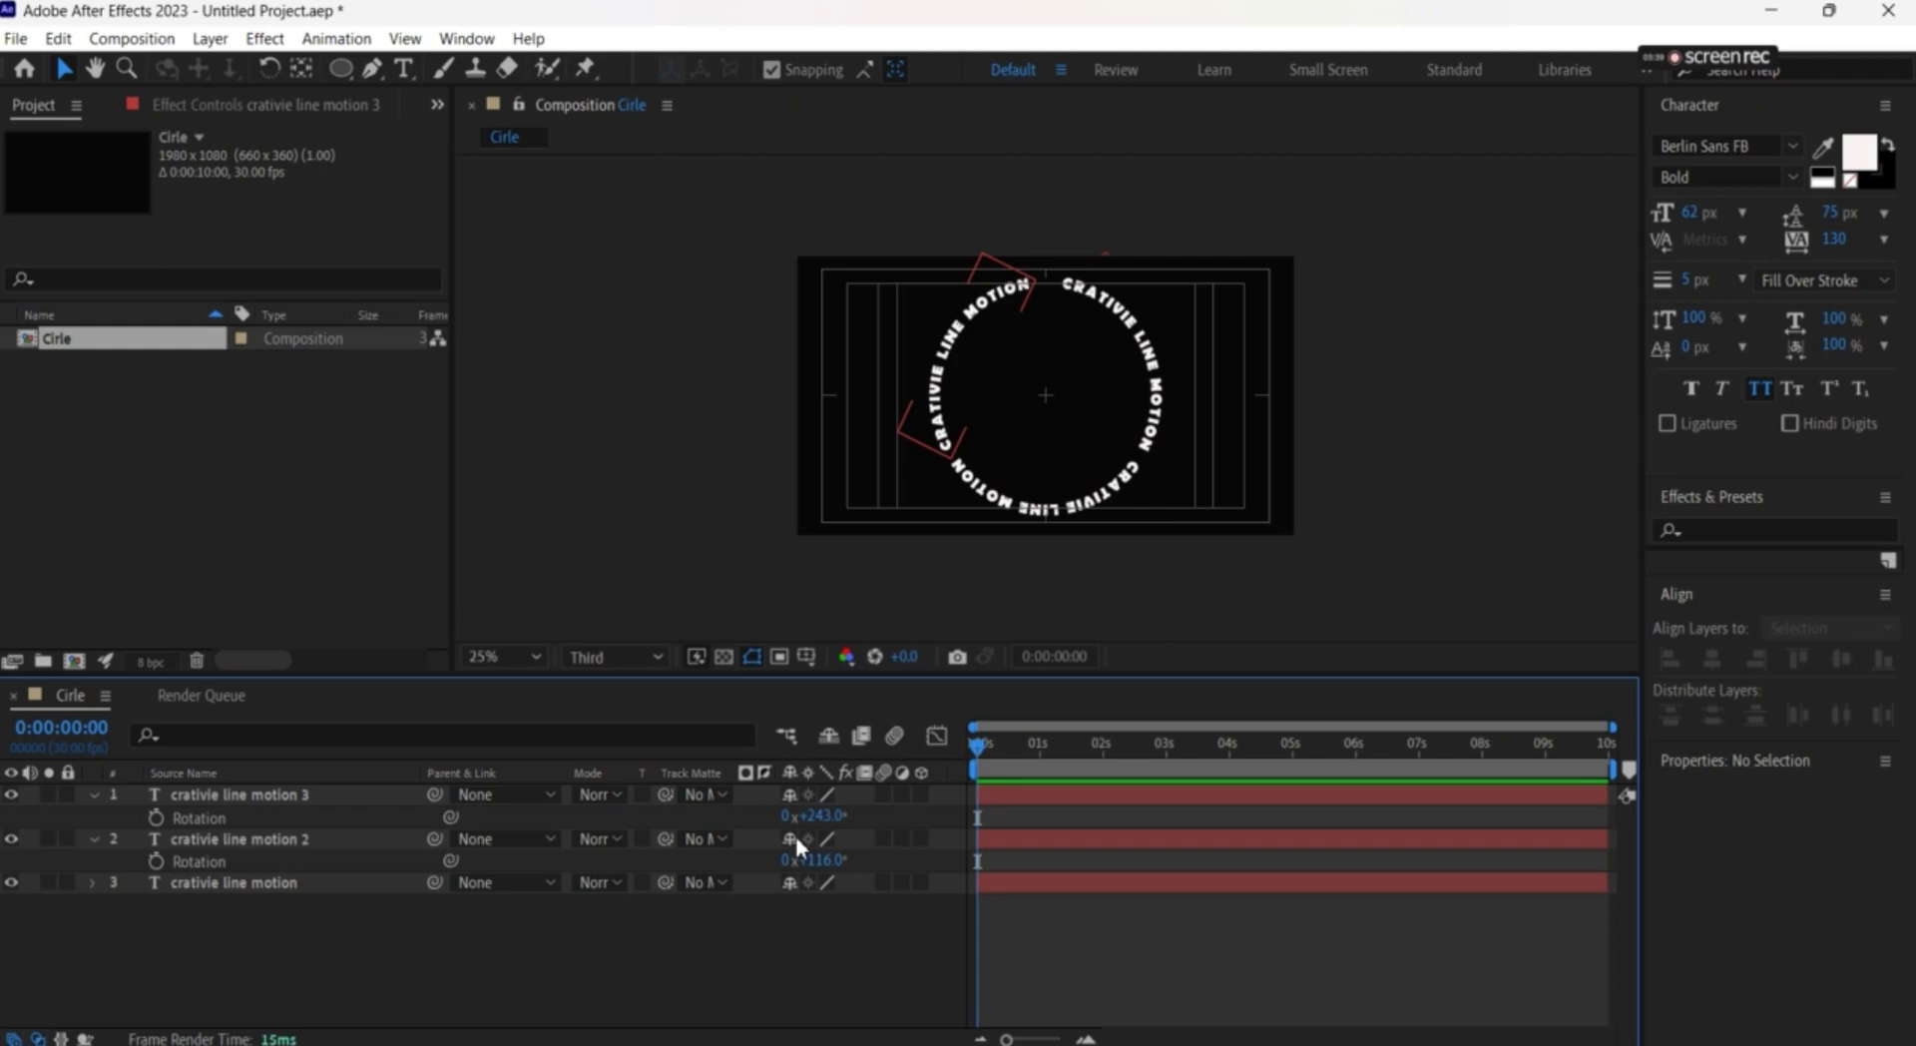
{"action": "left_click_drag", "start_coordinate": [812, 859], "coordinate": [819, 858]}
{"action": "left_click", "coordinate": [519, 901]}
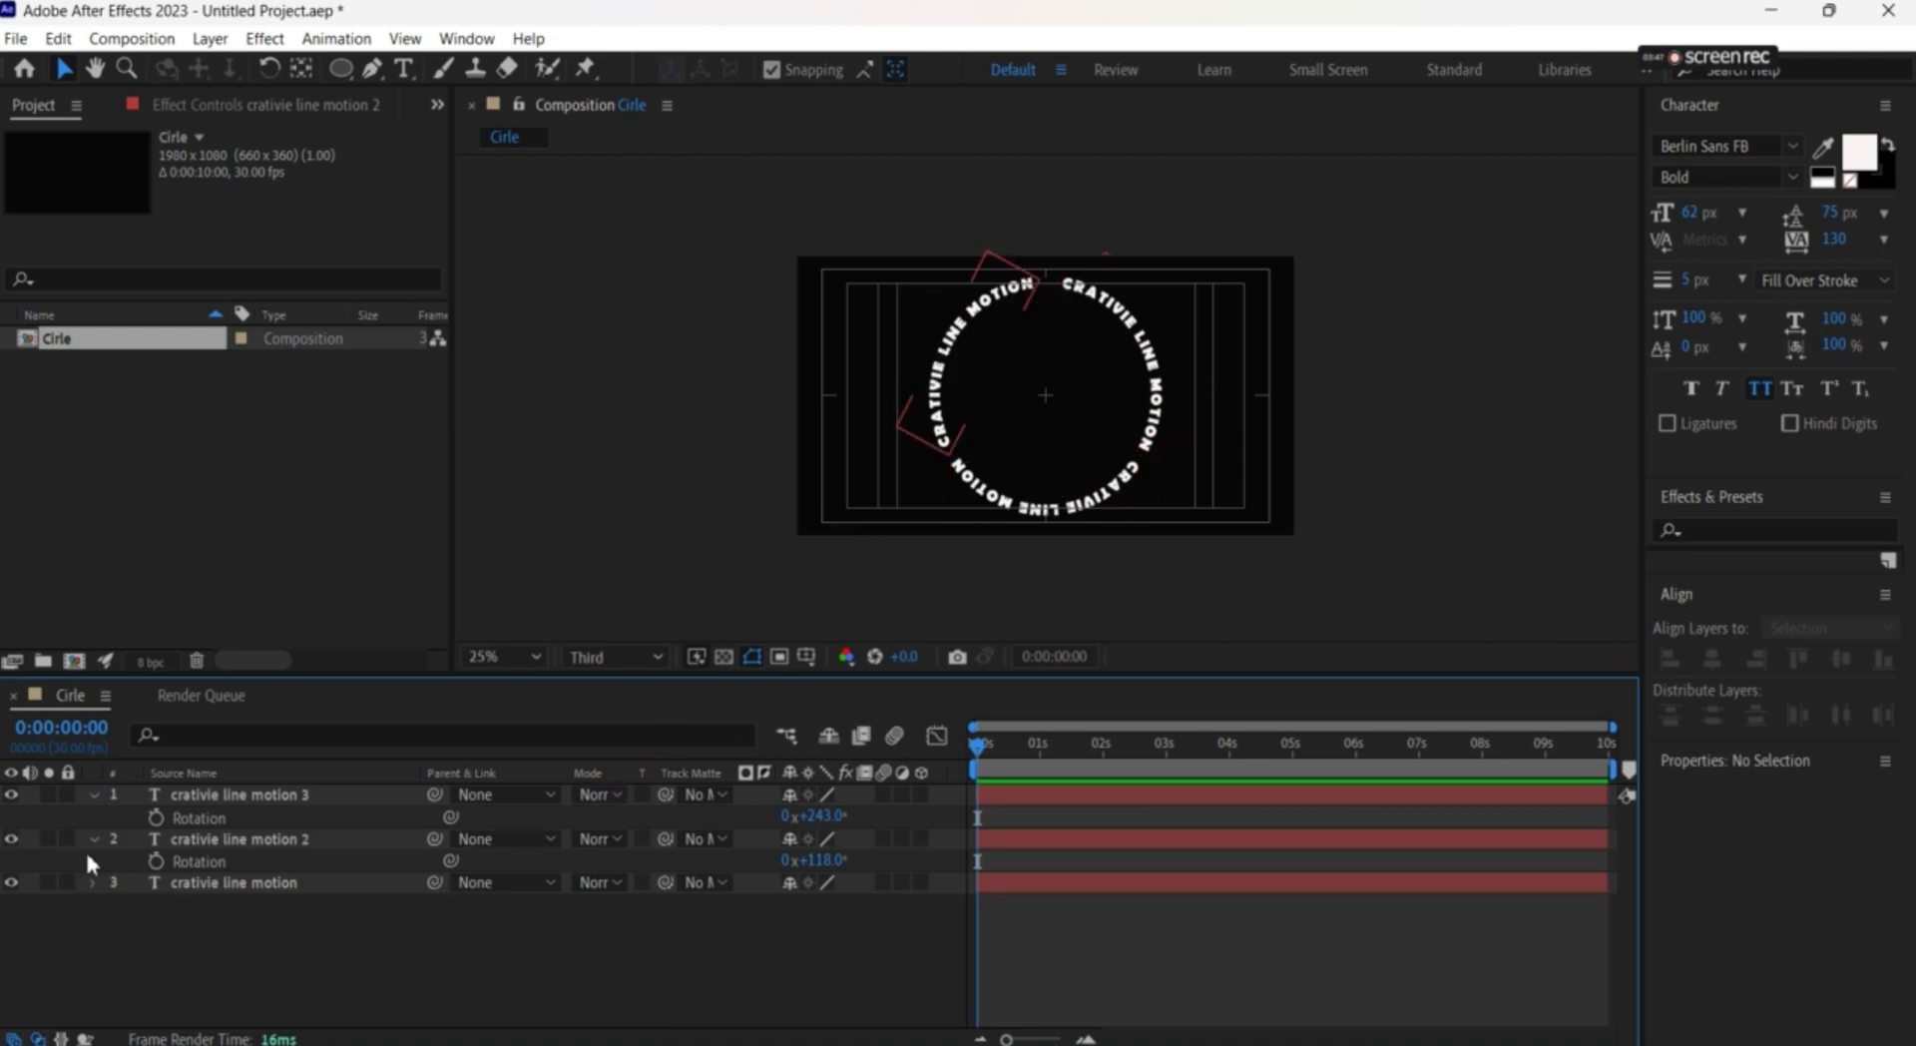
Collapse the text layers' properties and add a new Null Object layer
{"action": "left_click", "coordinate": [94, 794]}
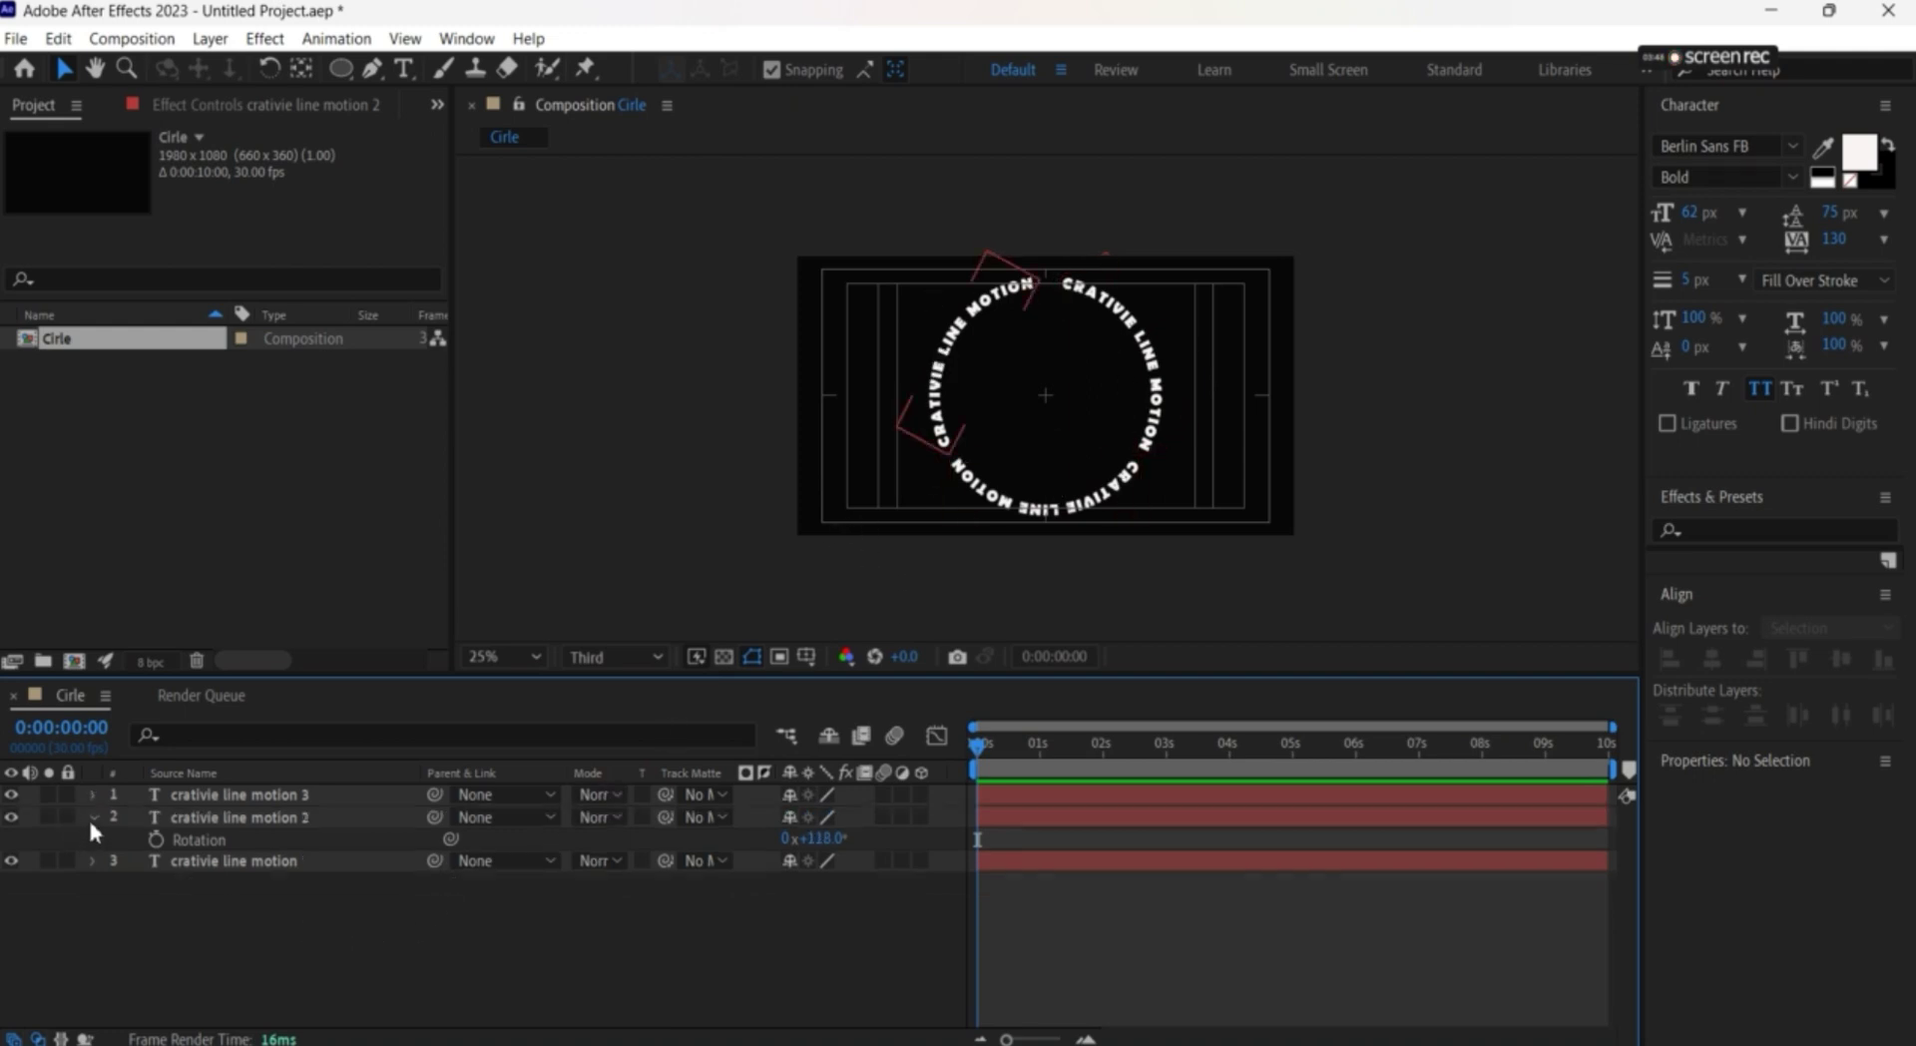
{"action": "left_click", "coordinate": [94, 817]}
{"action": "right_click", "coordinate": [312, 930]}
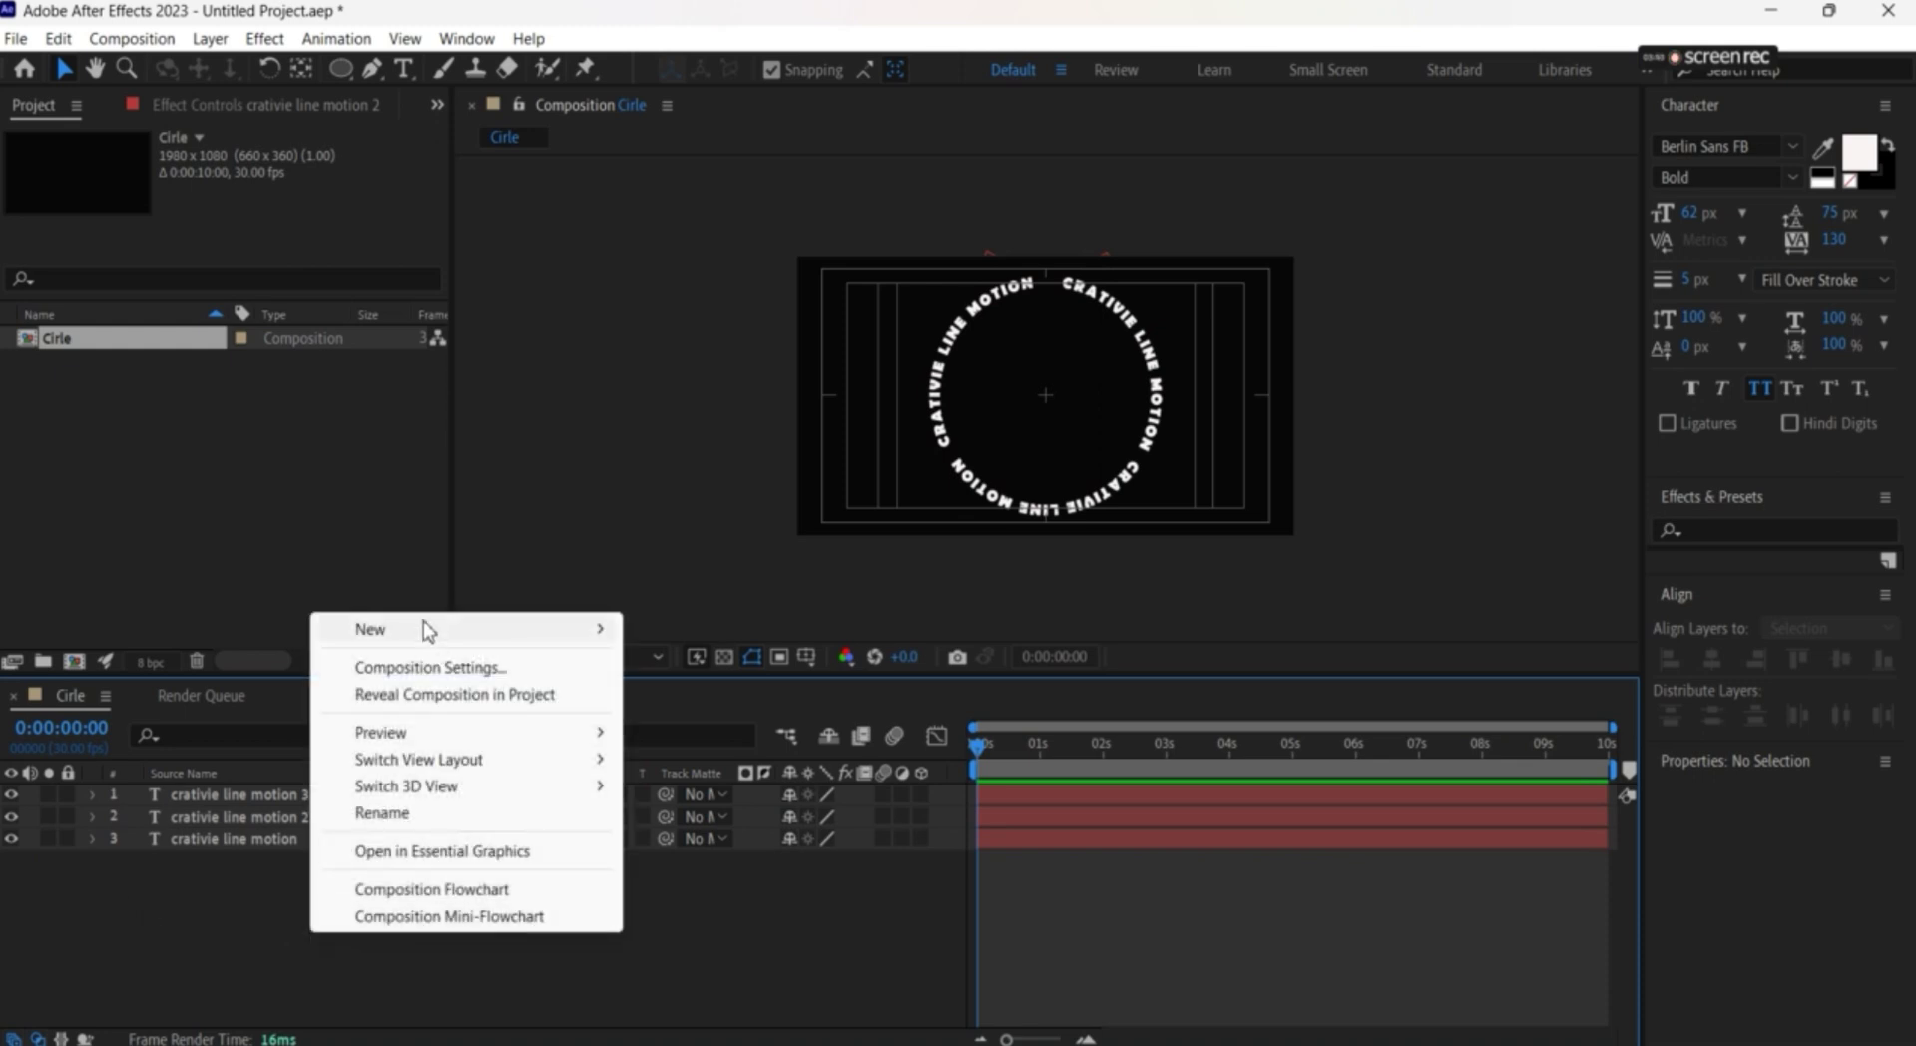
{"action": "mouse_move", "coordinate": [429, 629]}
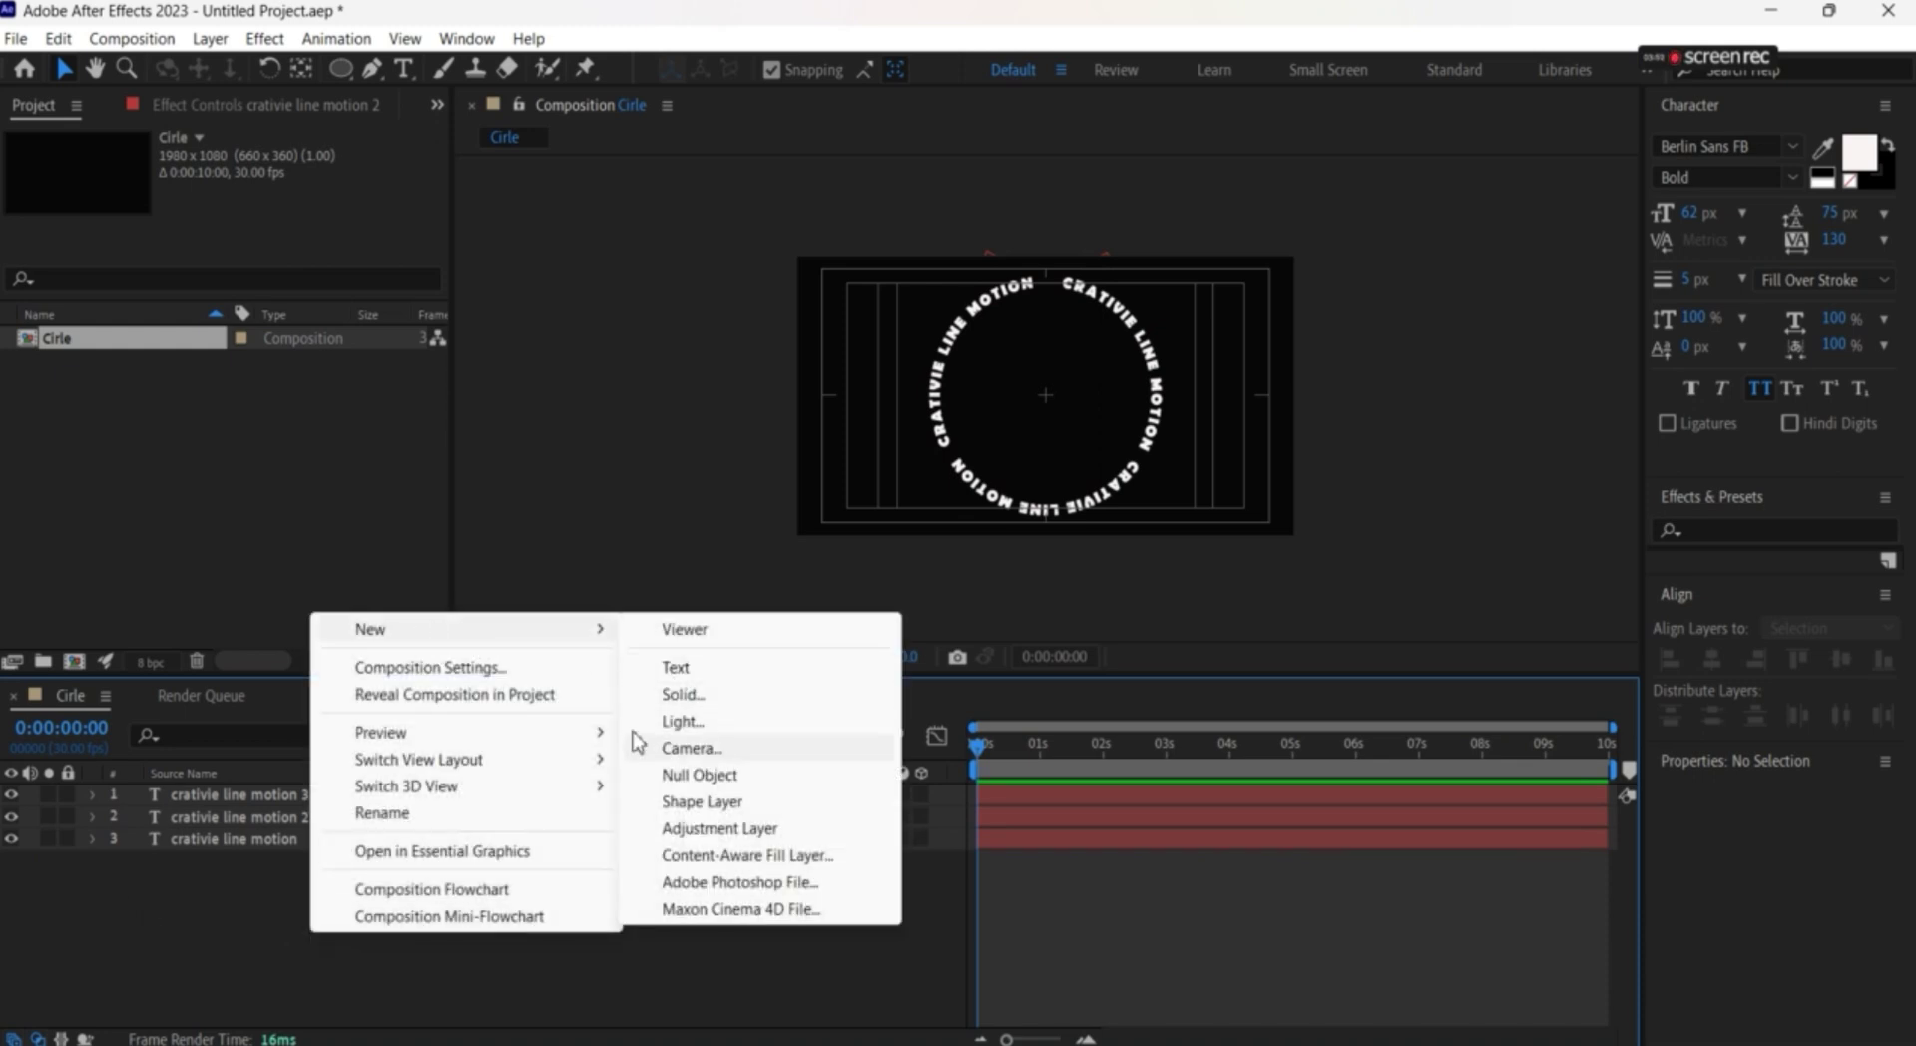
{"action": "left_click", "coordinate": [711, 776]}
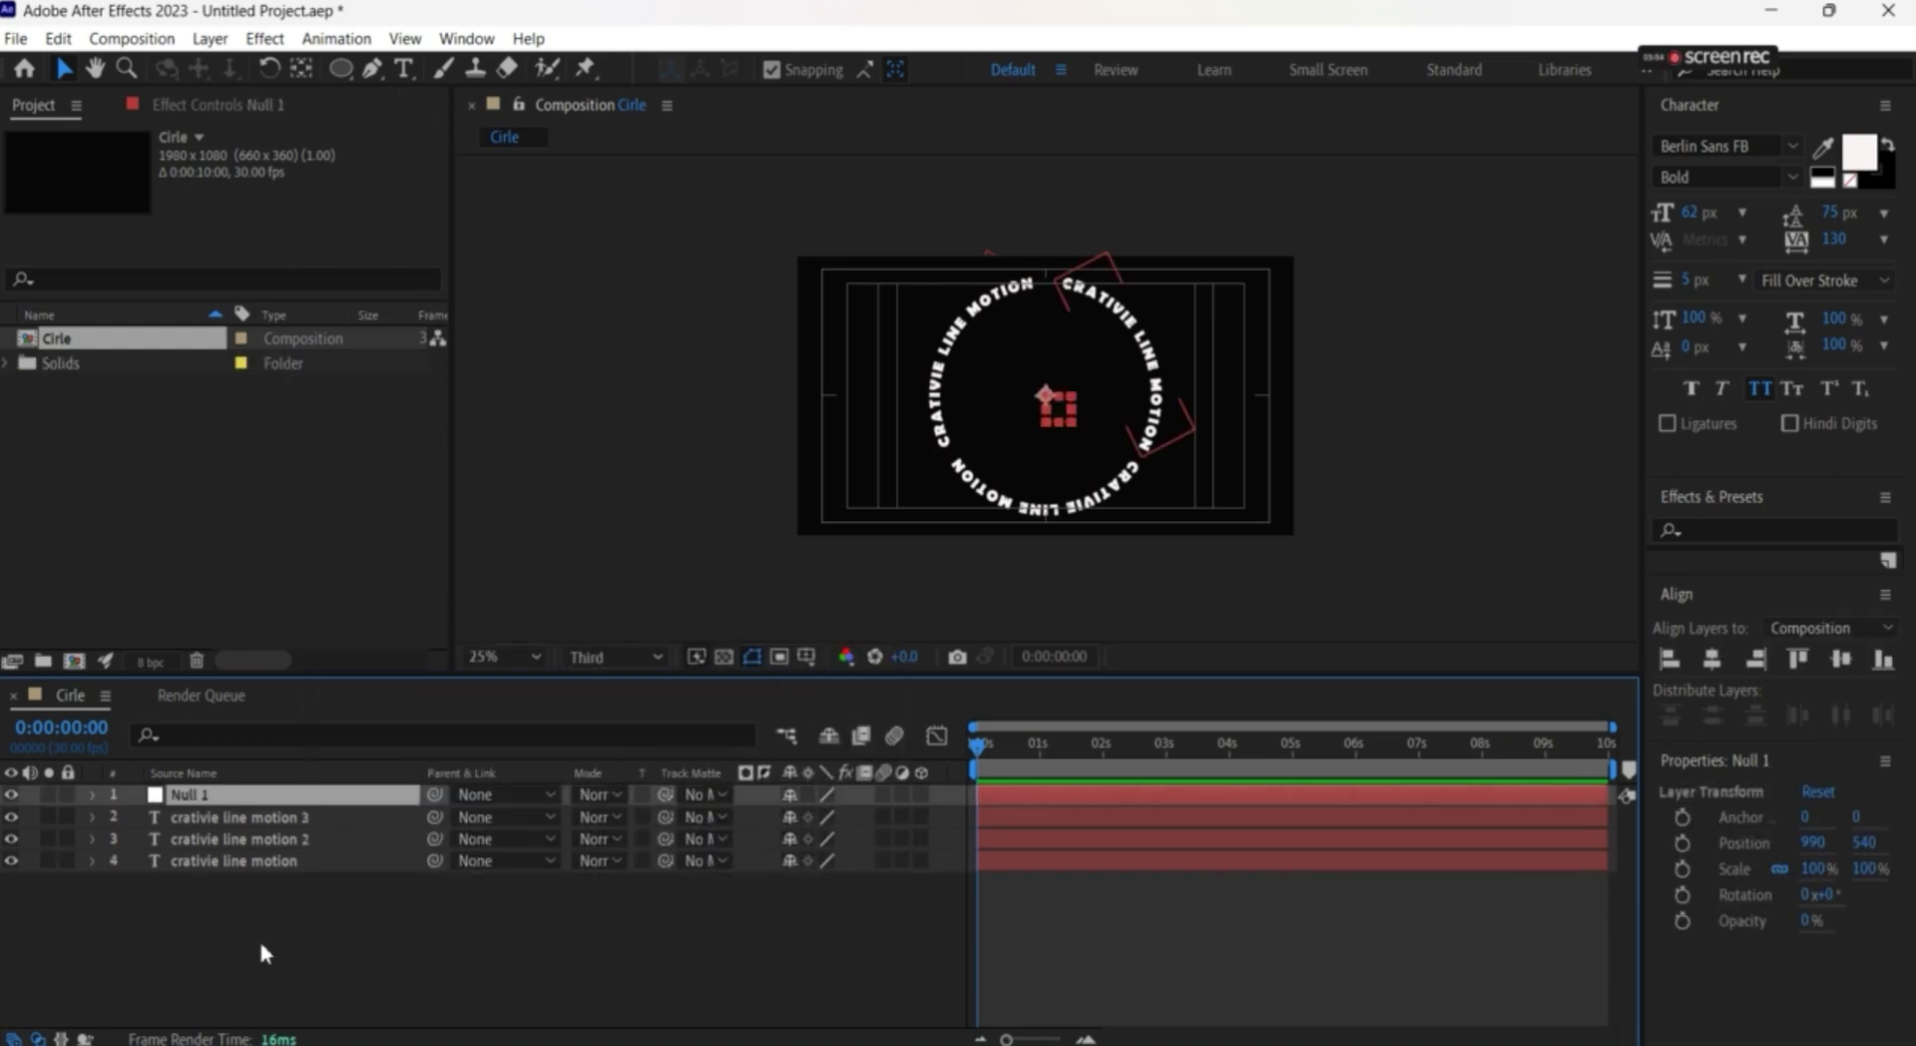
Parent all three 'crativie line motion' text layers to Null 1
{"action": "left_click", "coordinate": [343, 914]}
{"action": "left_click", "coordinate": [239, 817]}
{"action": "left_click", "coordinate": [234, 861], "text": "shift"}
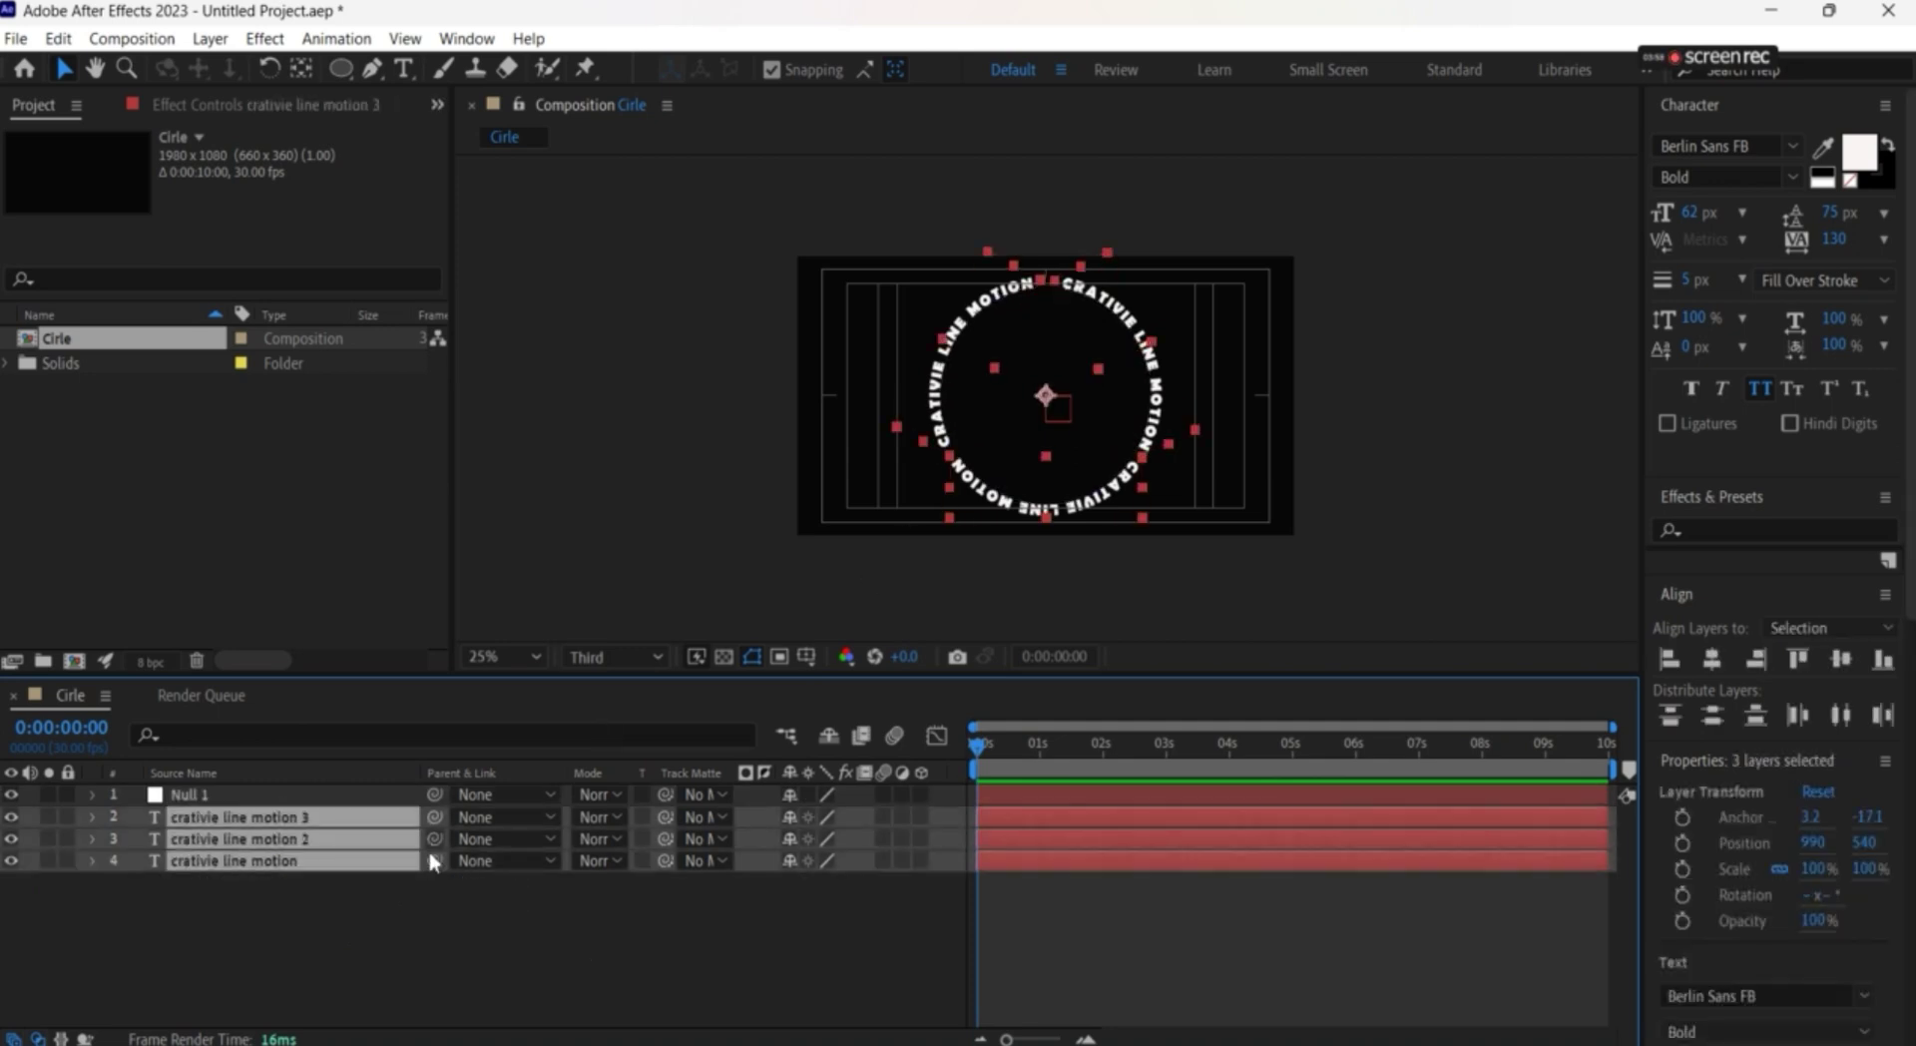
{"action": "left_click_drag", "start_coordinate": [435, 840], "coordinate": [231, 805]}
{"action": "left_click", "coordinate": [360, 938]}
Keyframe Null 1's Rotation from 0 at 0s to 1 revolution at about 6s
{"action": "left_click", "coordinate": [228, 796]}
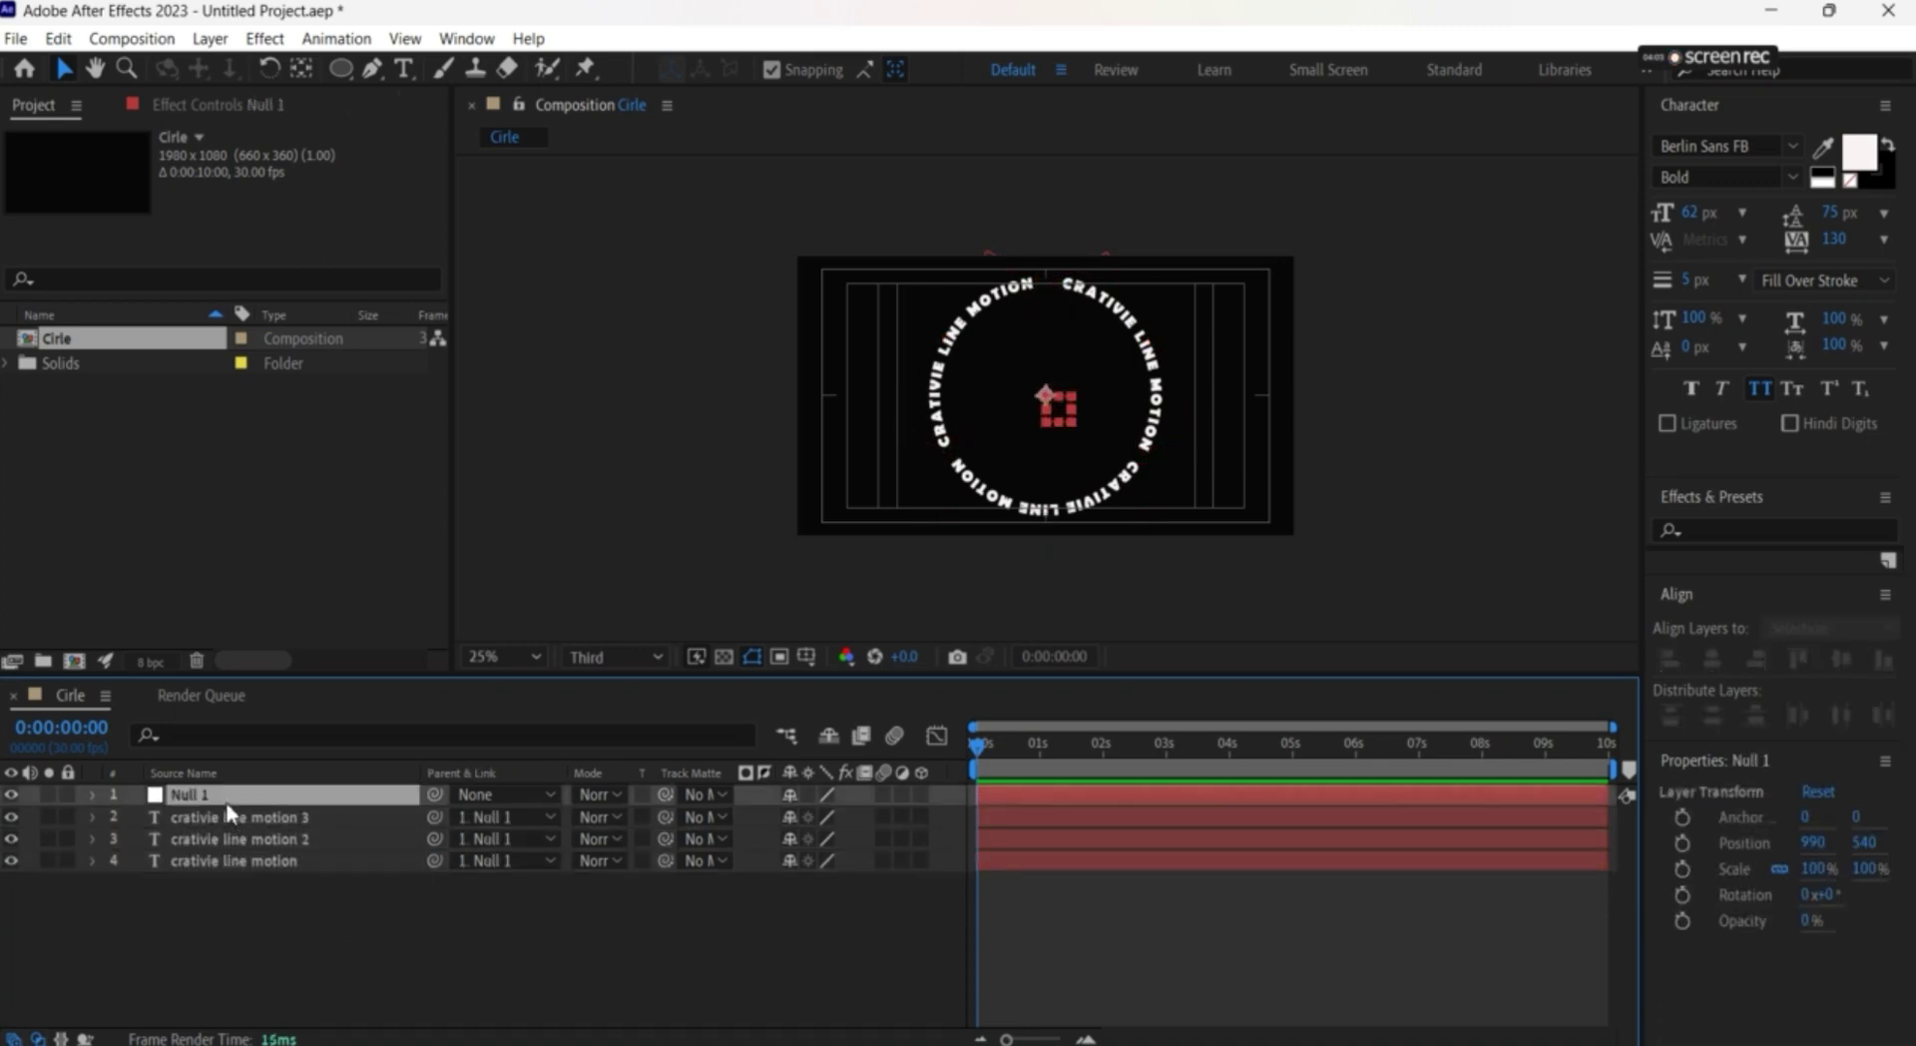
{"action": "key", "text": "r"}
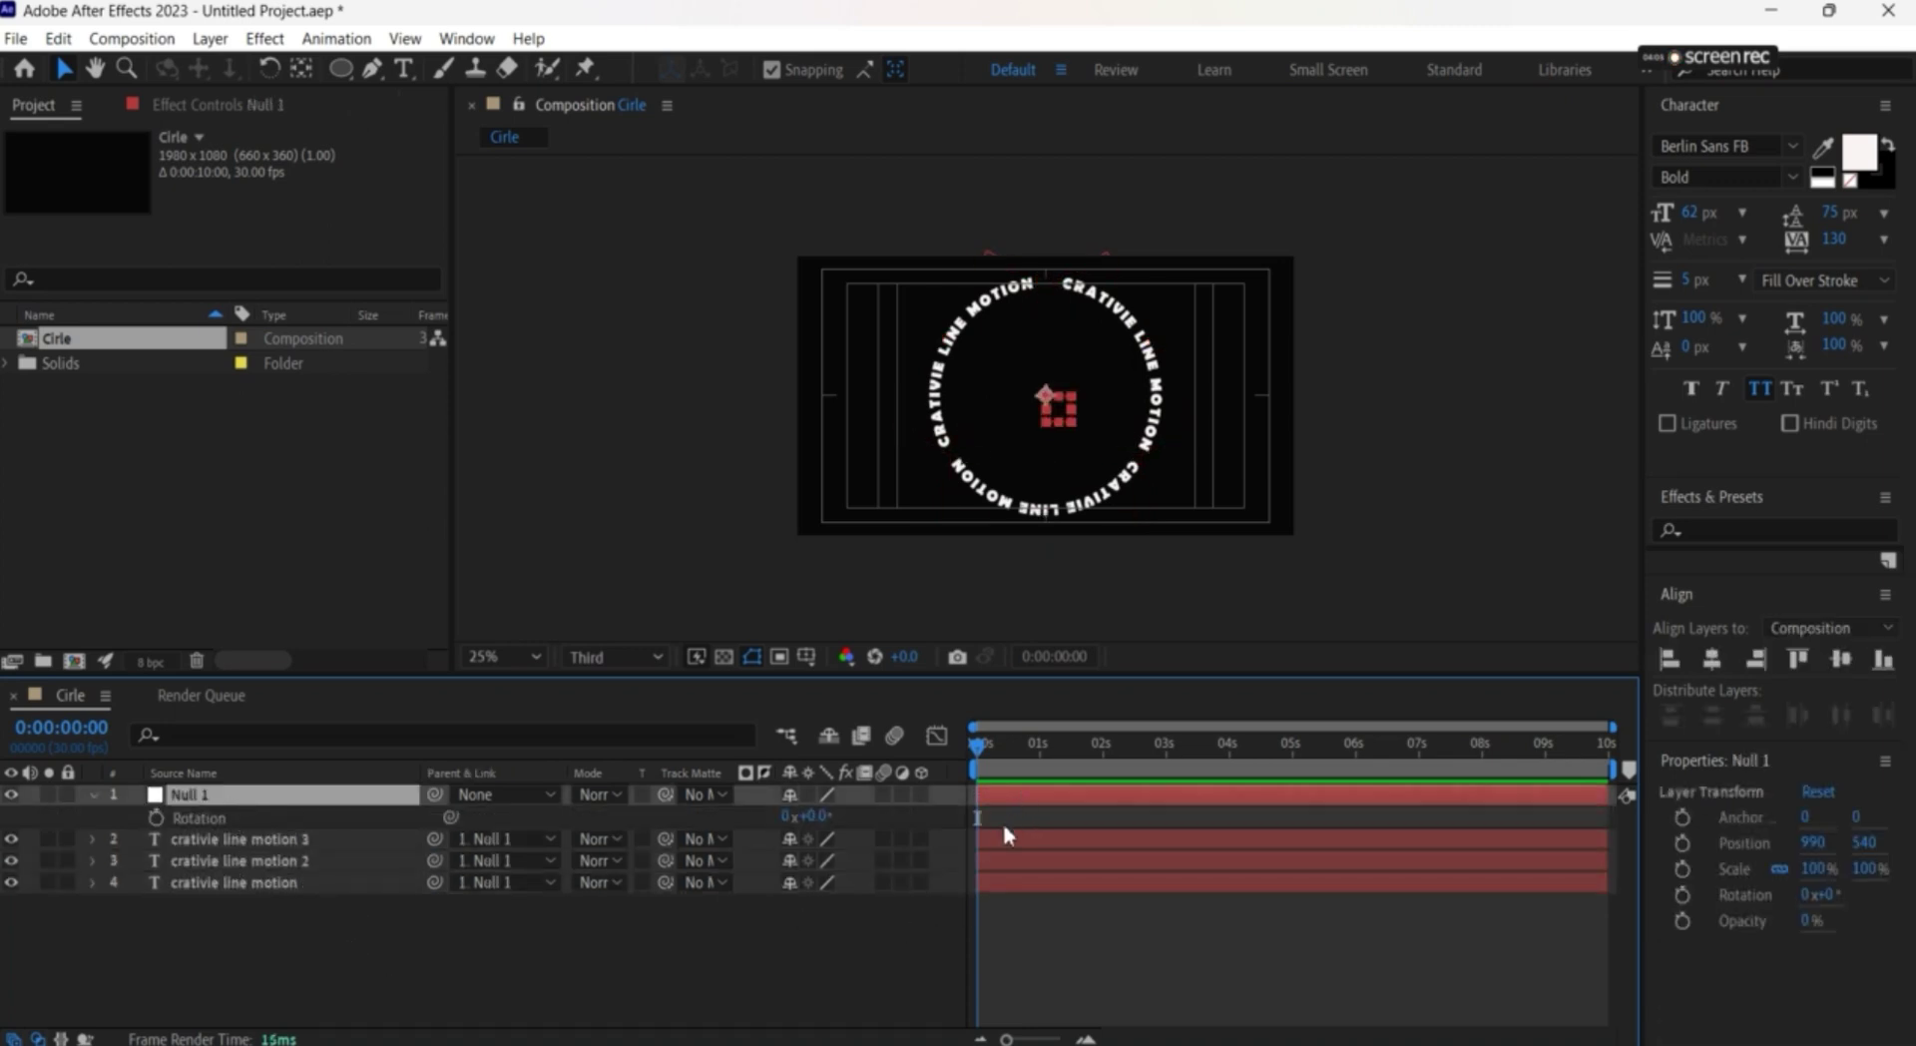
{"action": "left_click", "coordinate": [156, 818]}
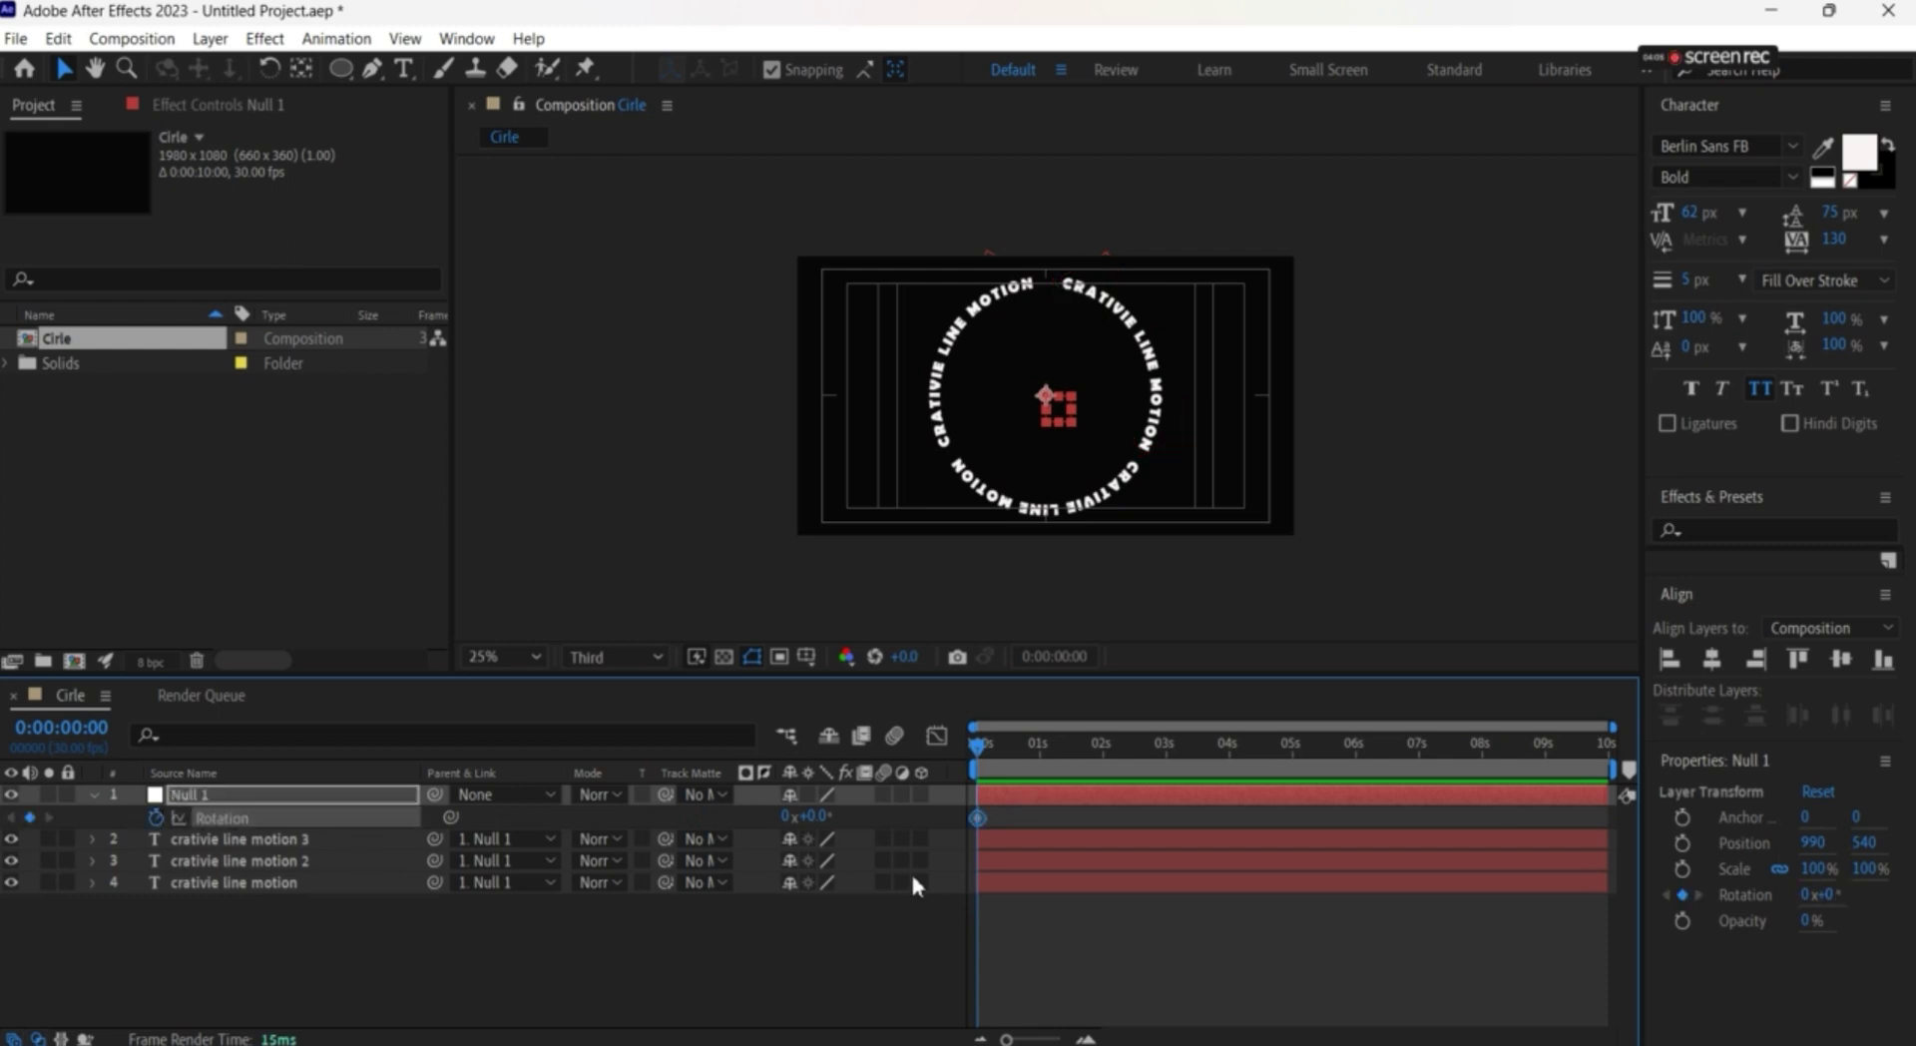
{"action": "left_click_drag", "start_coordinate": [982, 745], "coordinate": [1362, 788]}
{"action": "left_click", "coordinate": [788, 816]}
{"action": "type", "text": "1"}
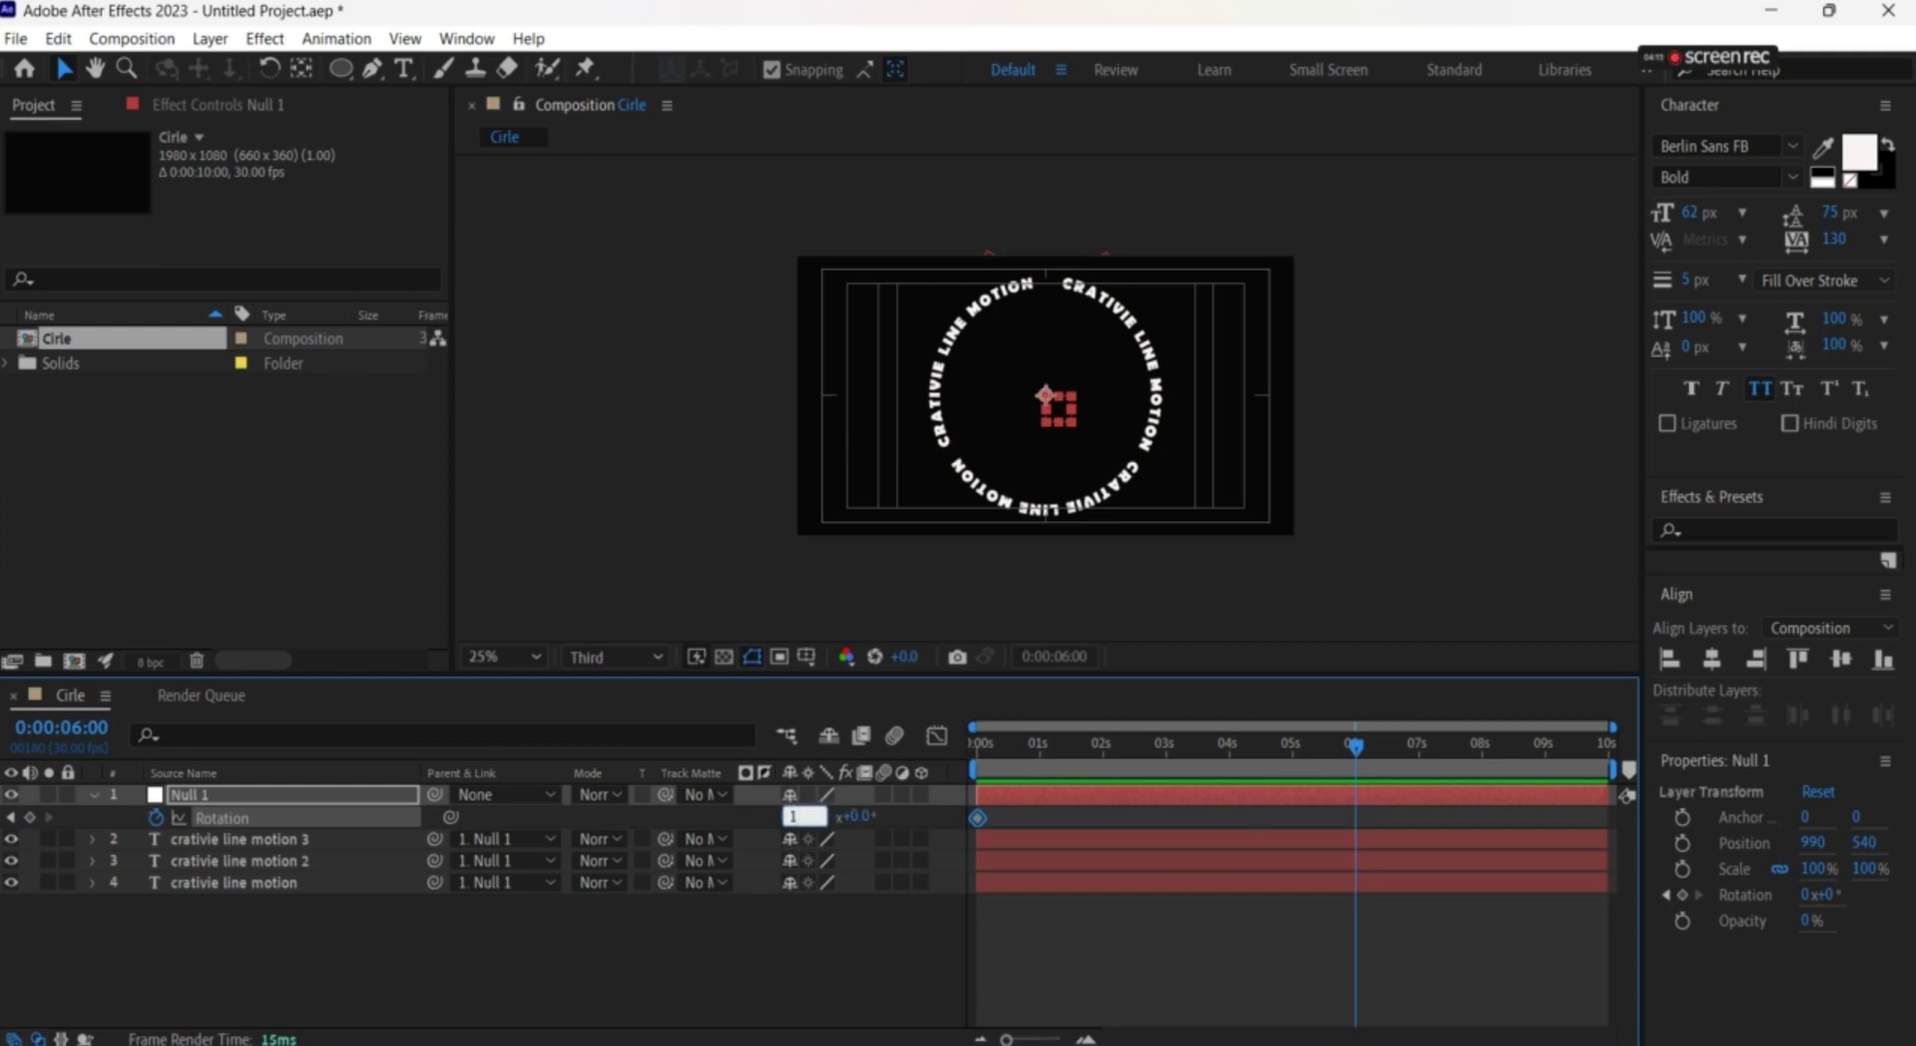
{"action": "left_click", "coordinate": [810, 960]}
Return to the start of the timeline and preview the spinning text ring
{"action": "left_click", "coordinate": [981, 744]}
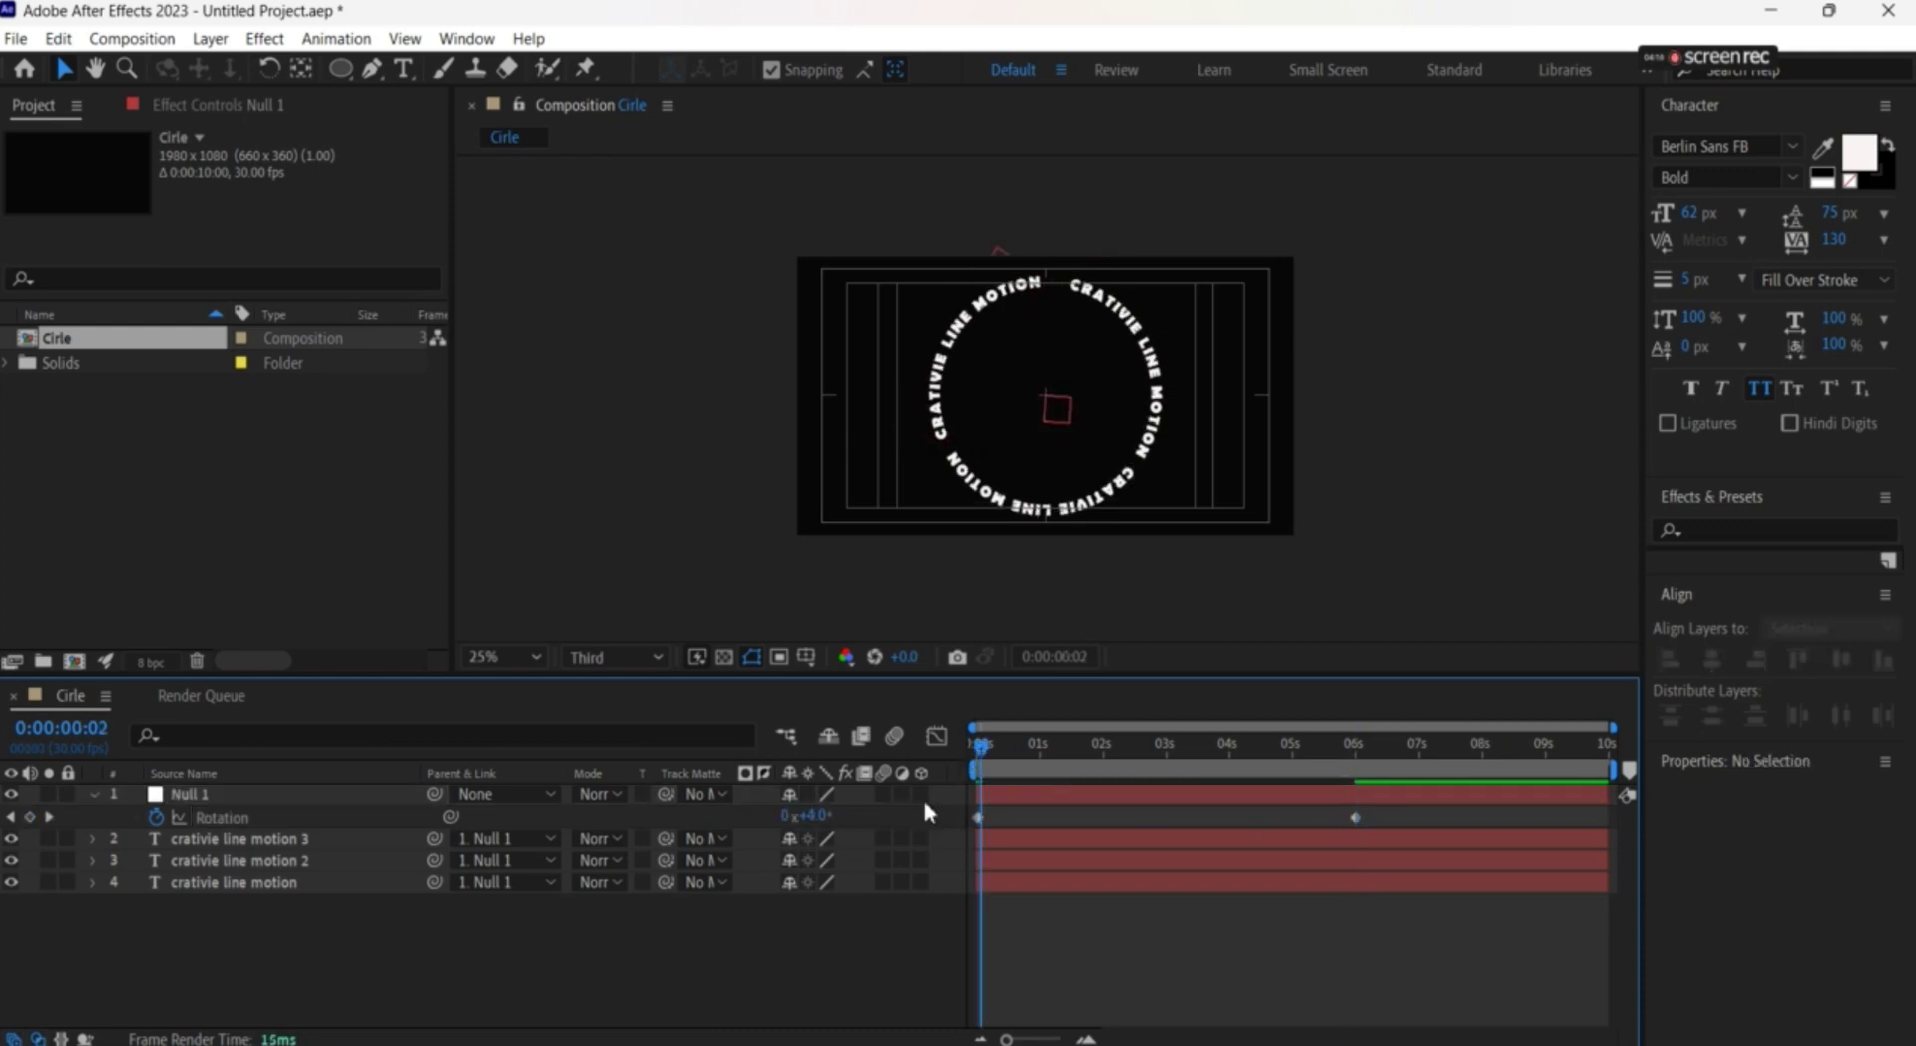
{"action": "left_click", "coordinate": [964, 746]}
{"action": "scroll", "coordinate": [605, 422], "scroll_direction": "up", "scroll_amount": 1}
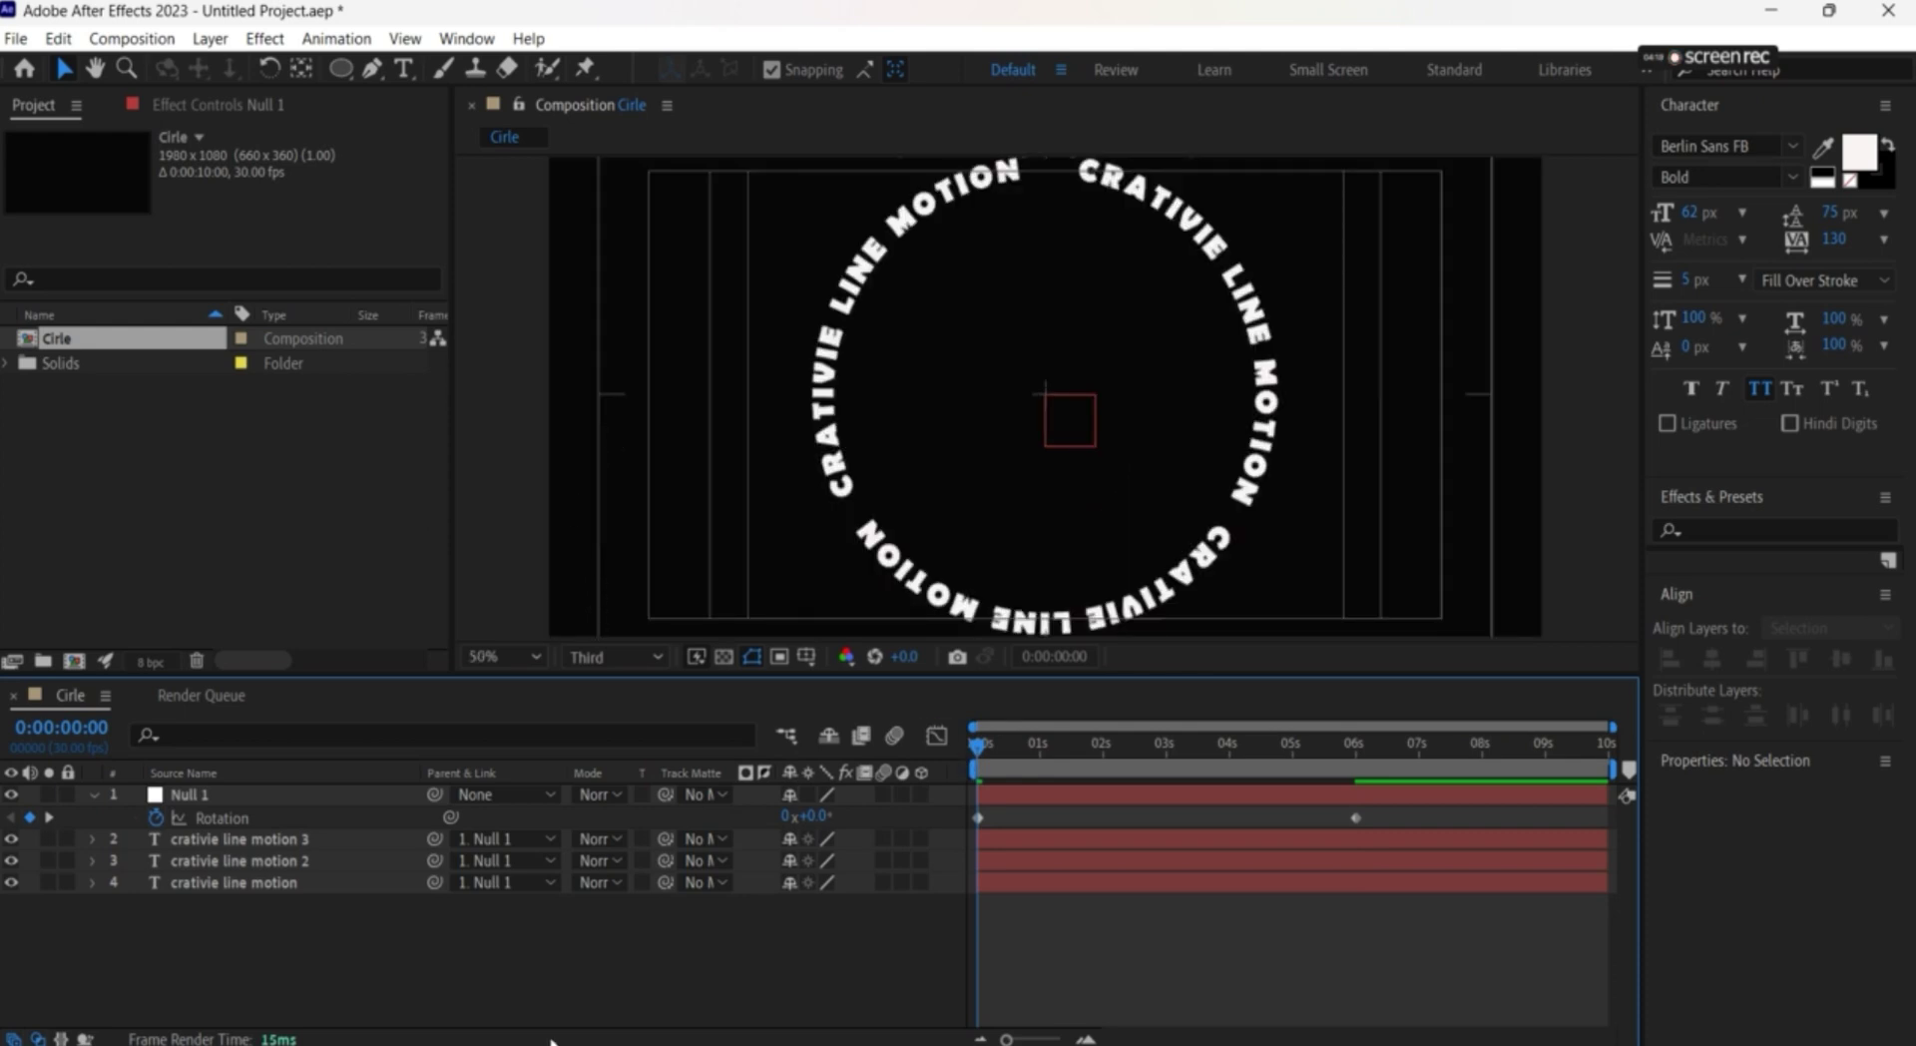
{"action": "key", "text": "space"}
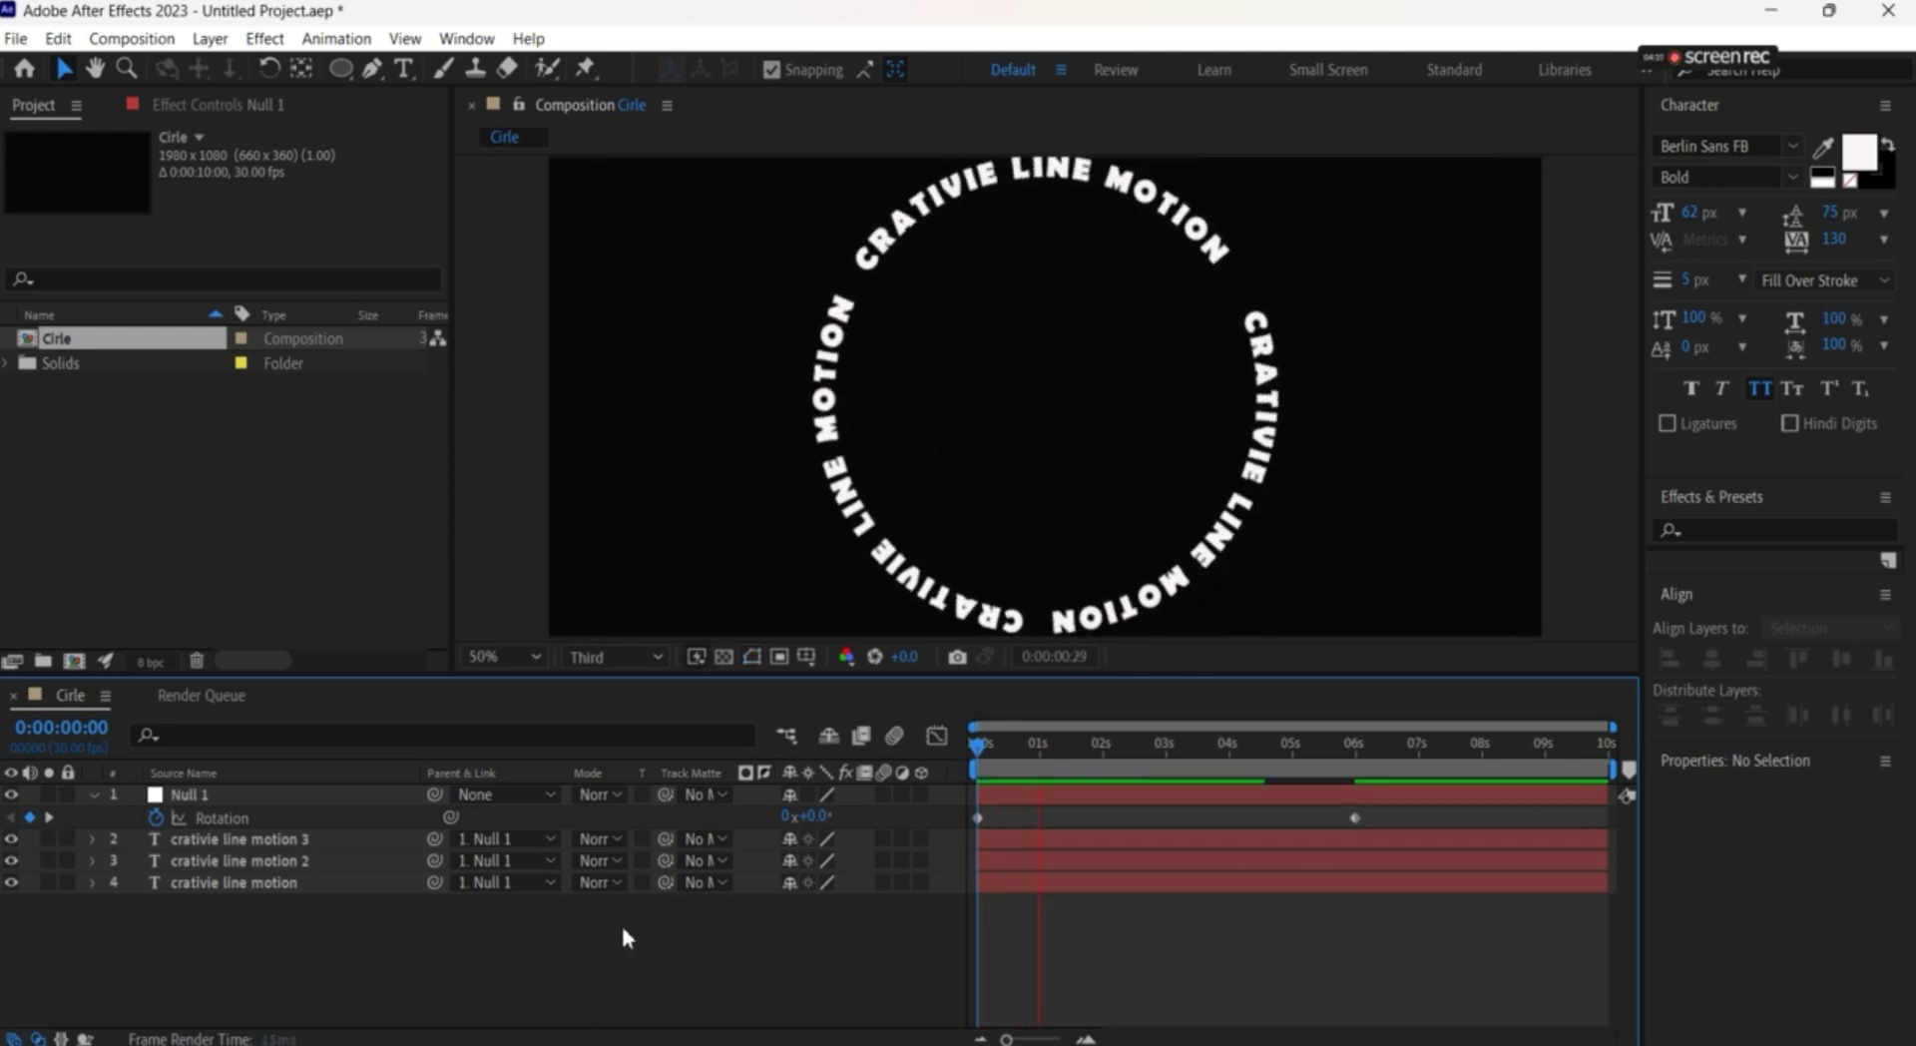